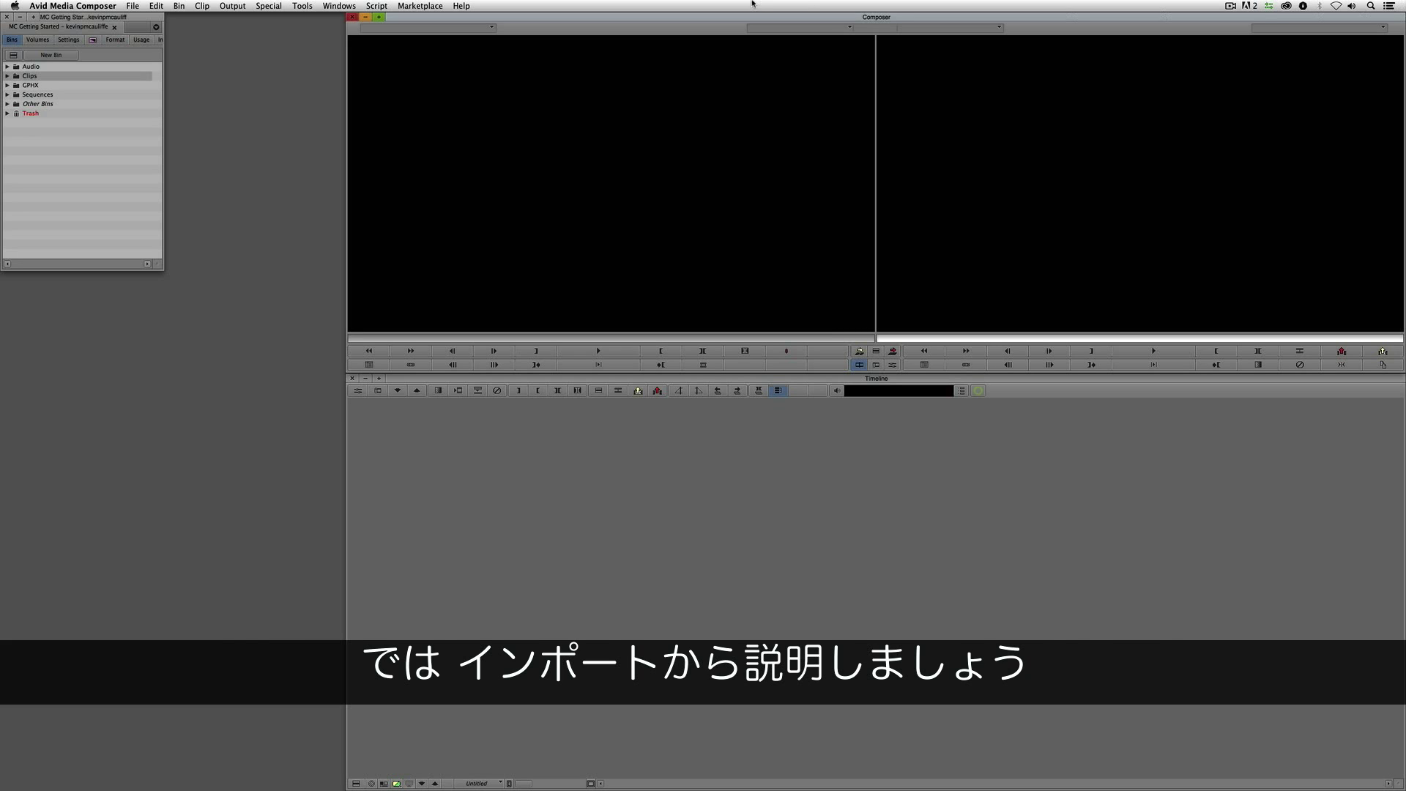
- Open the Imported Clips bin from the Clips folder and move it beside the project window
click(7, 76)
click(24, 86)
double_click(25, 87)
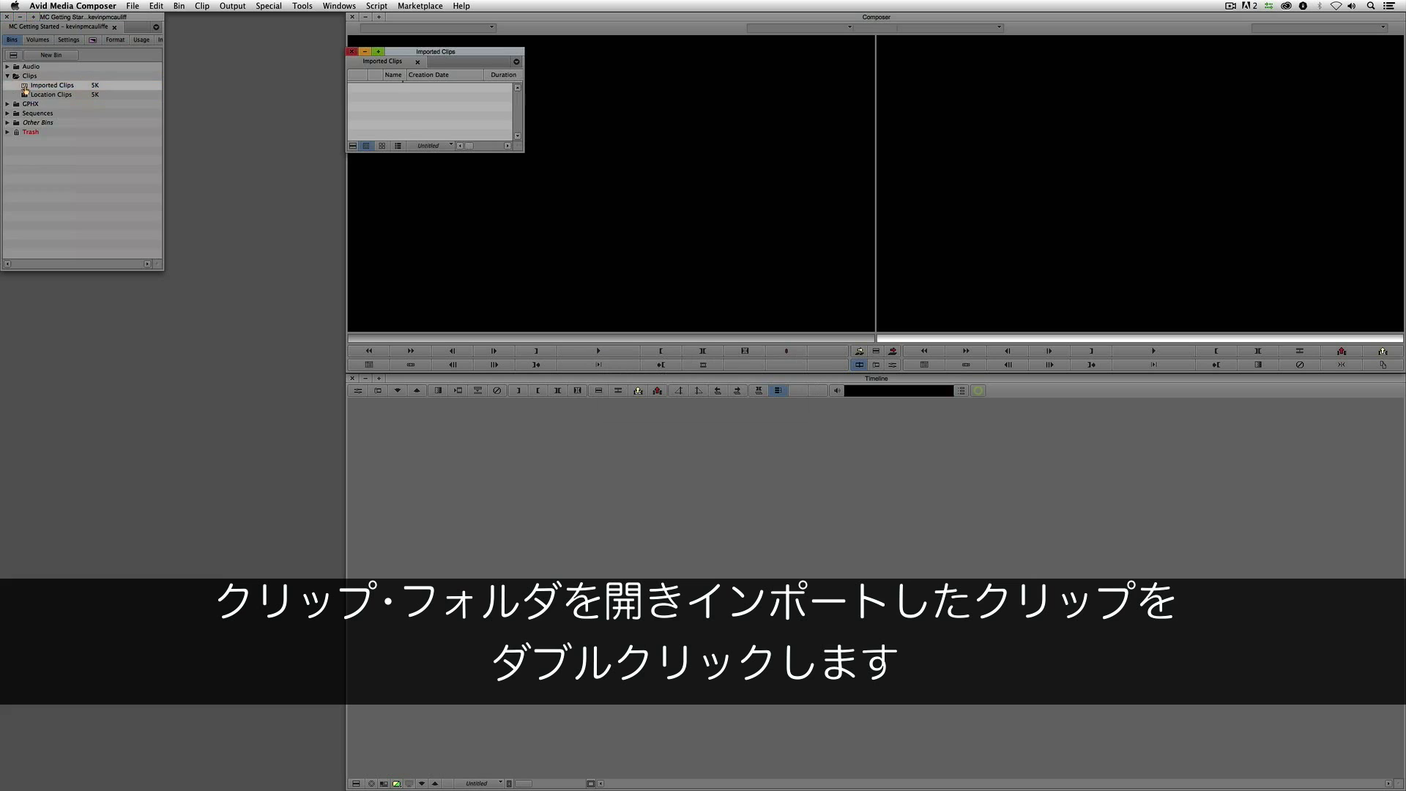
drag(404, 53, 256, 141)
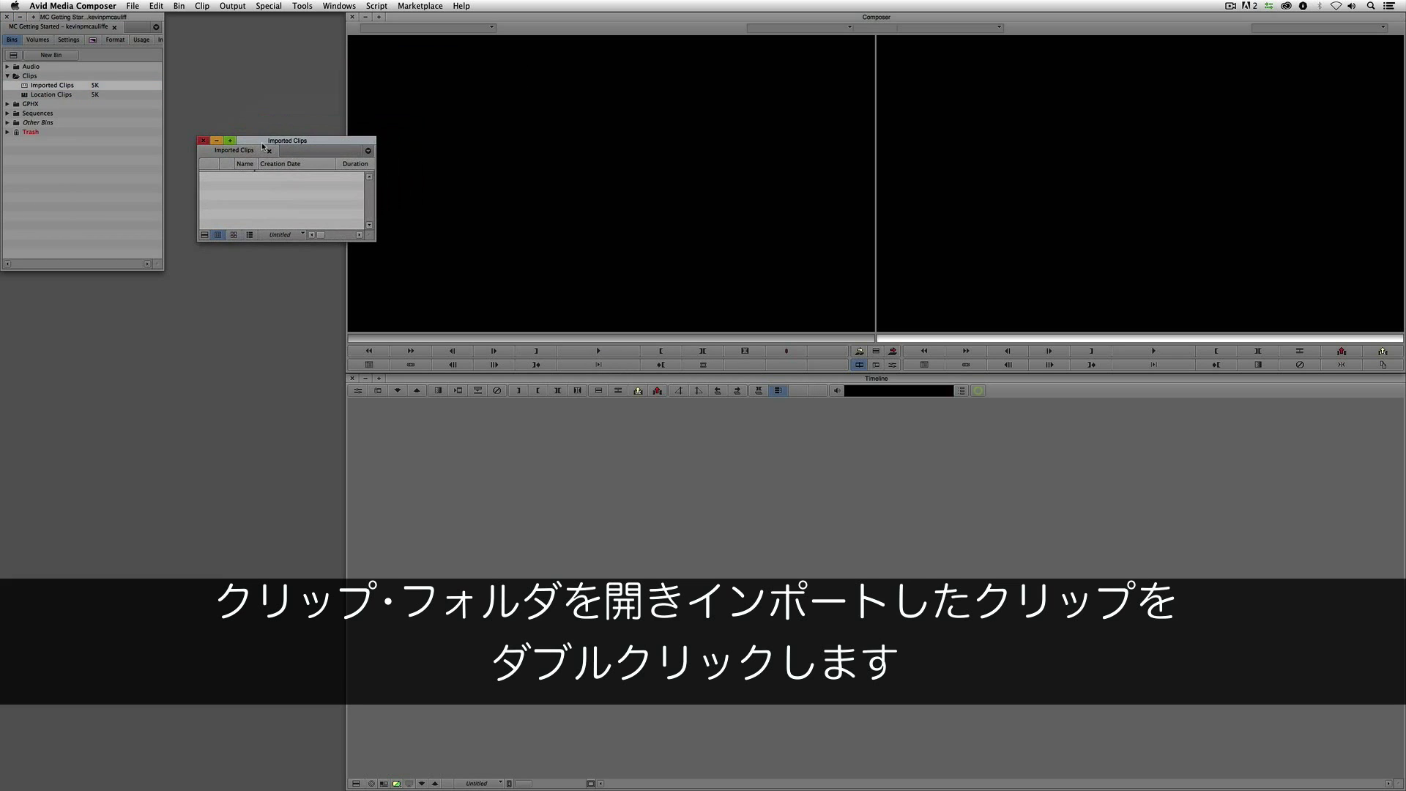
- Start an import into the Imported Clips bin and select 000381_VTXHD.mov in the Boxing folder inside Footage
right_click(265, 183)
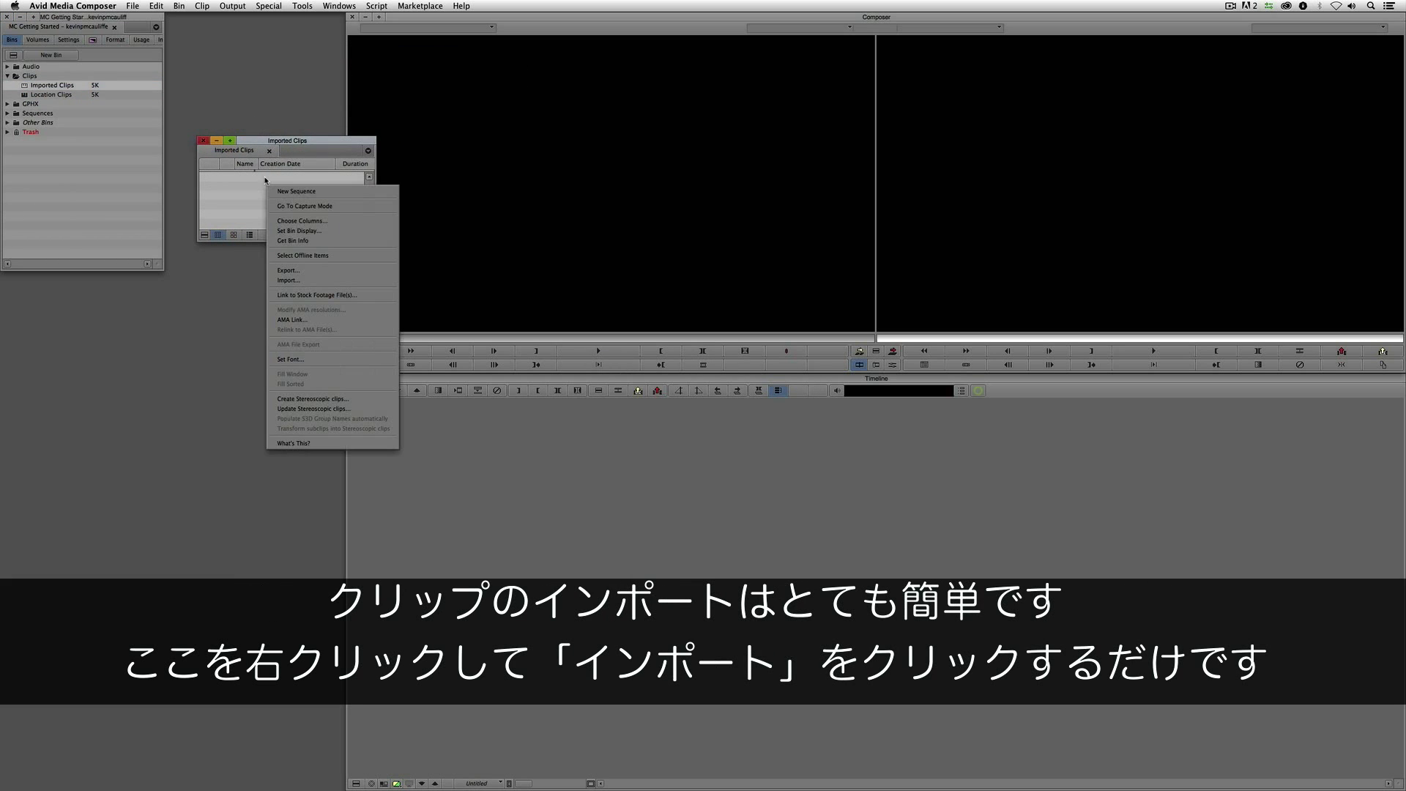
click(333, 281)
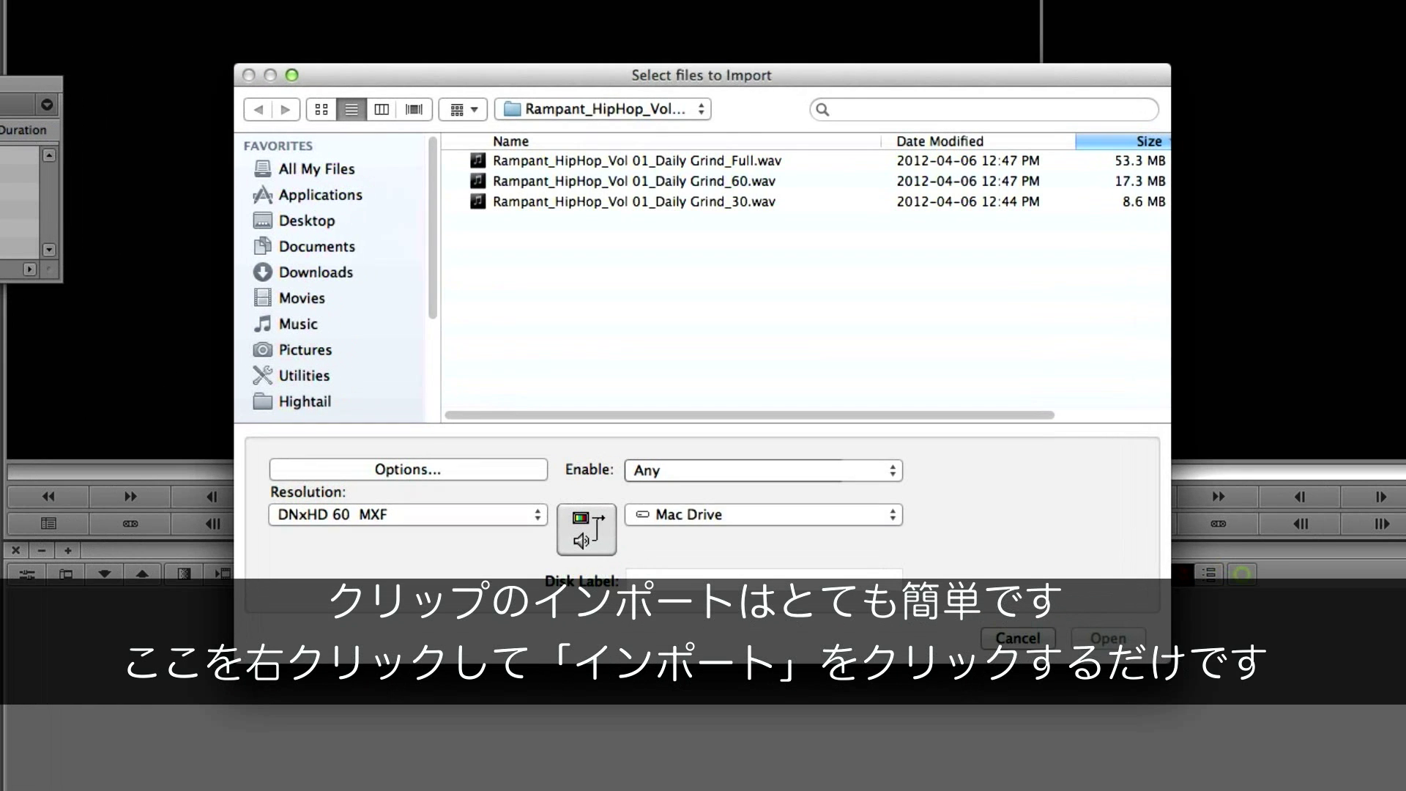
click(627, 109)
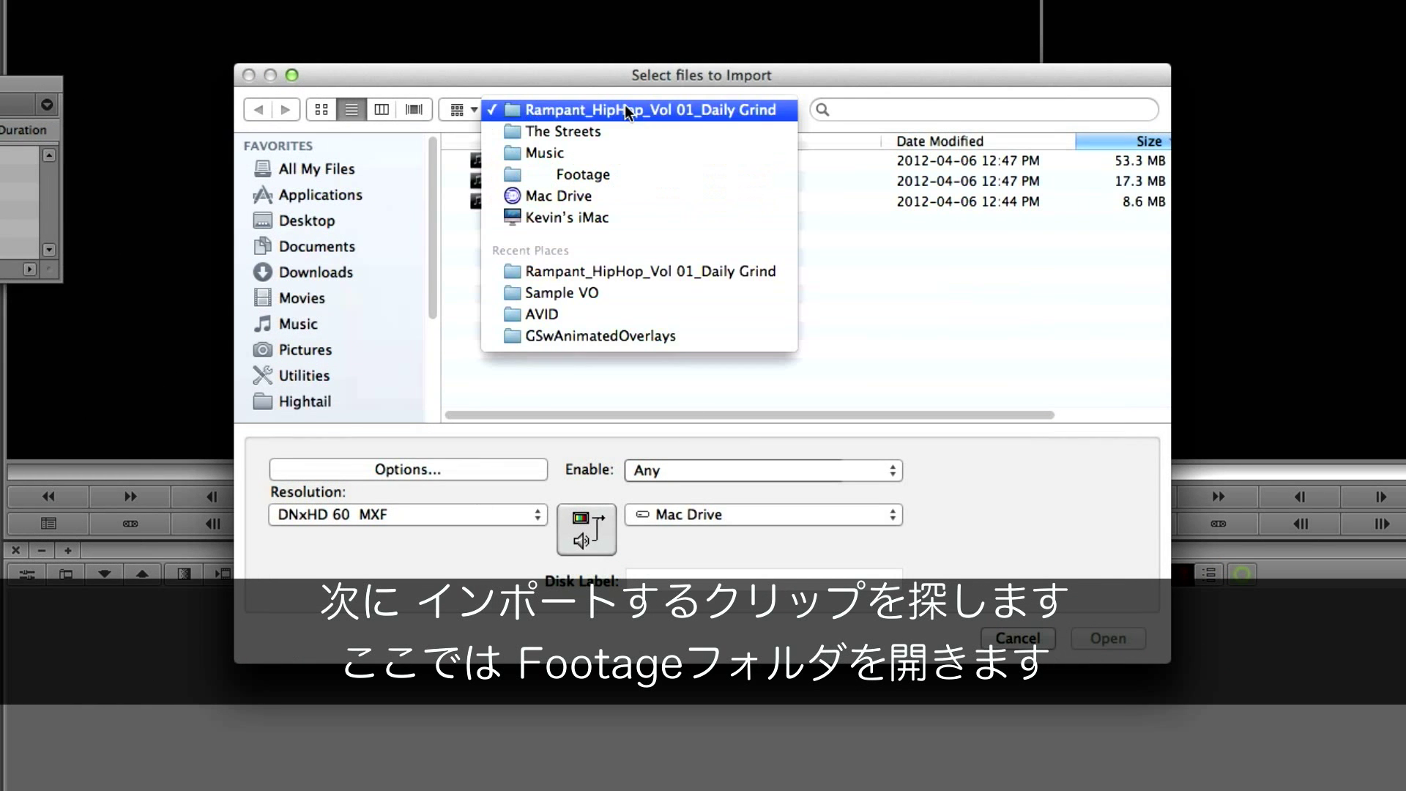
click(619, 175)
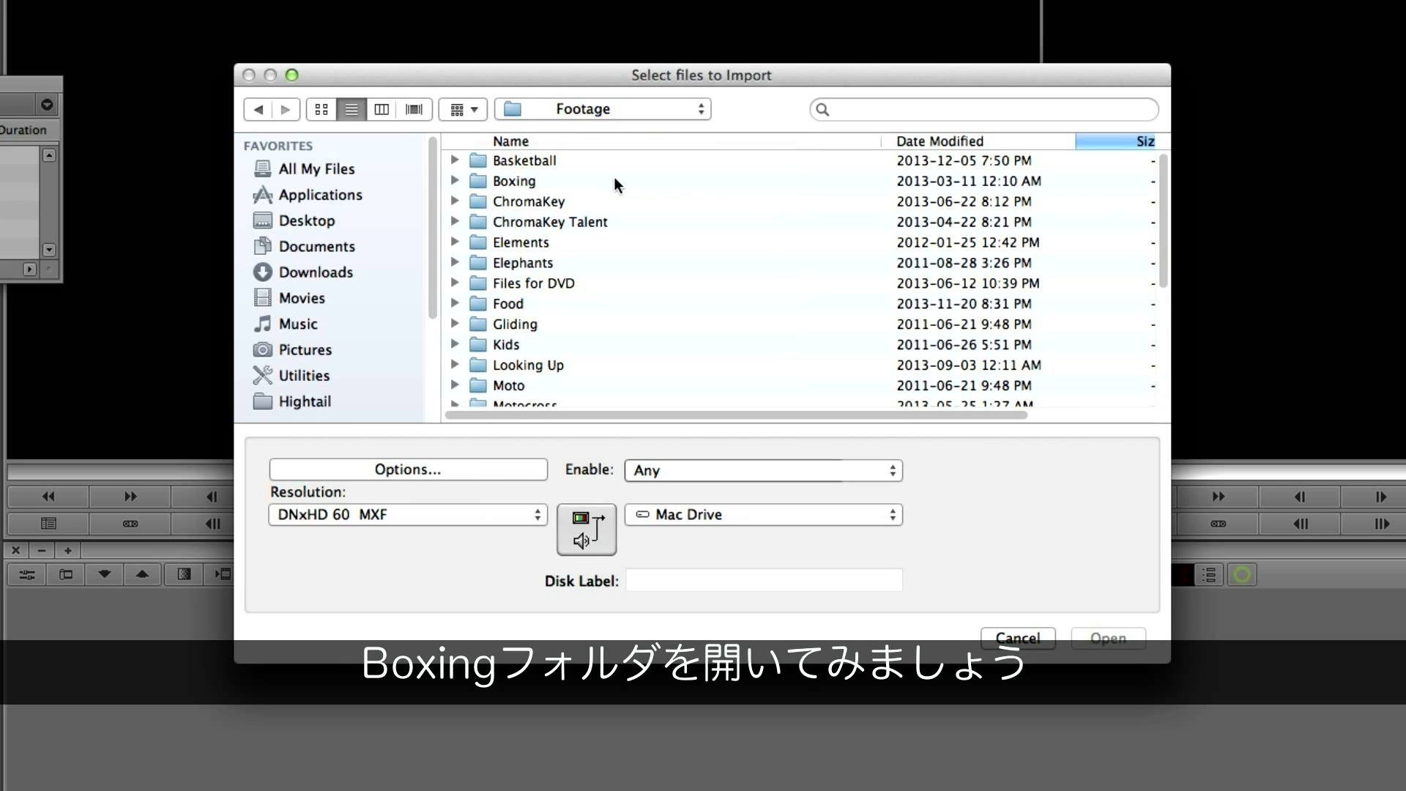
double_click(598, 187)
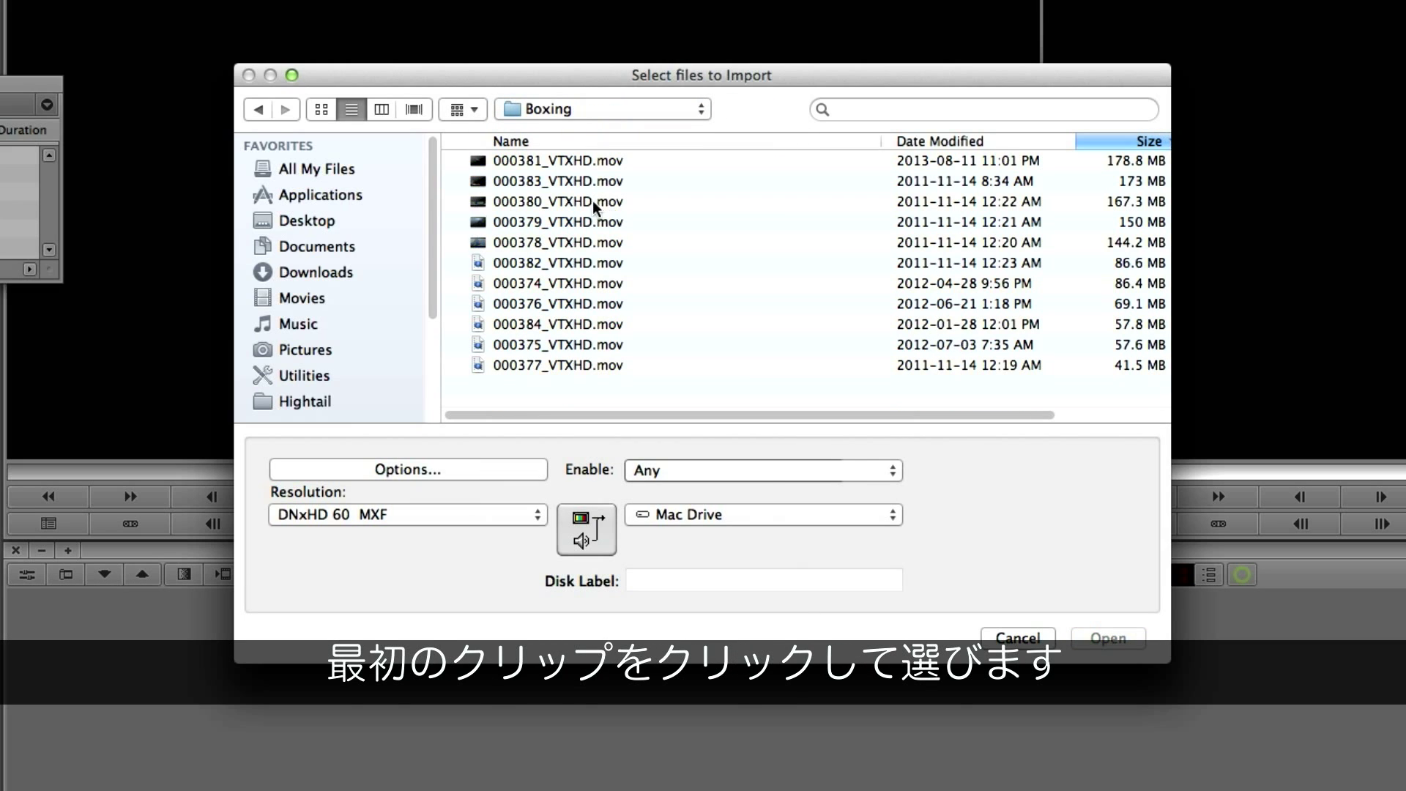
click(578, 160)
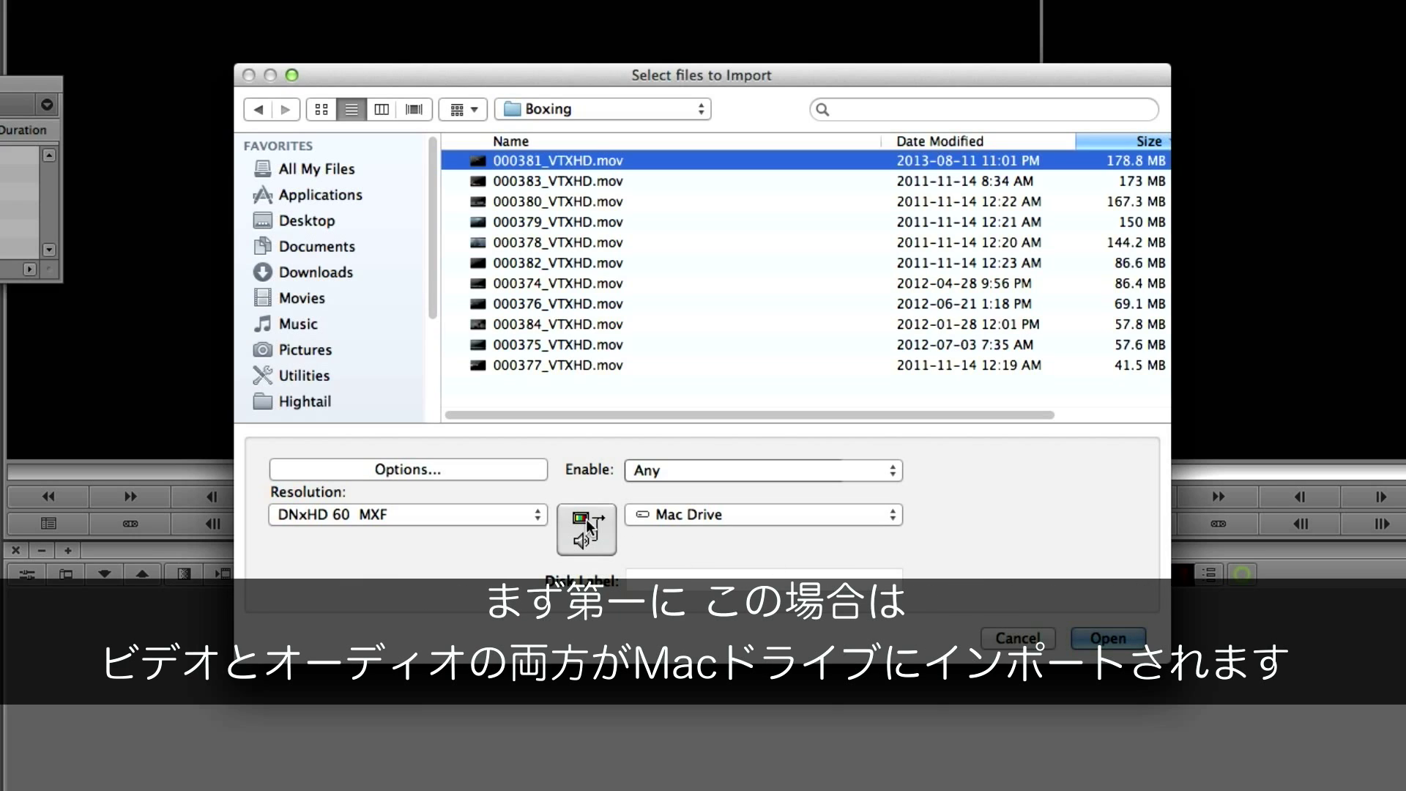
- Try separate target drives for video and audio, and view the file types that can be enabled for import
click(610, 533)
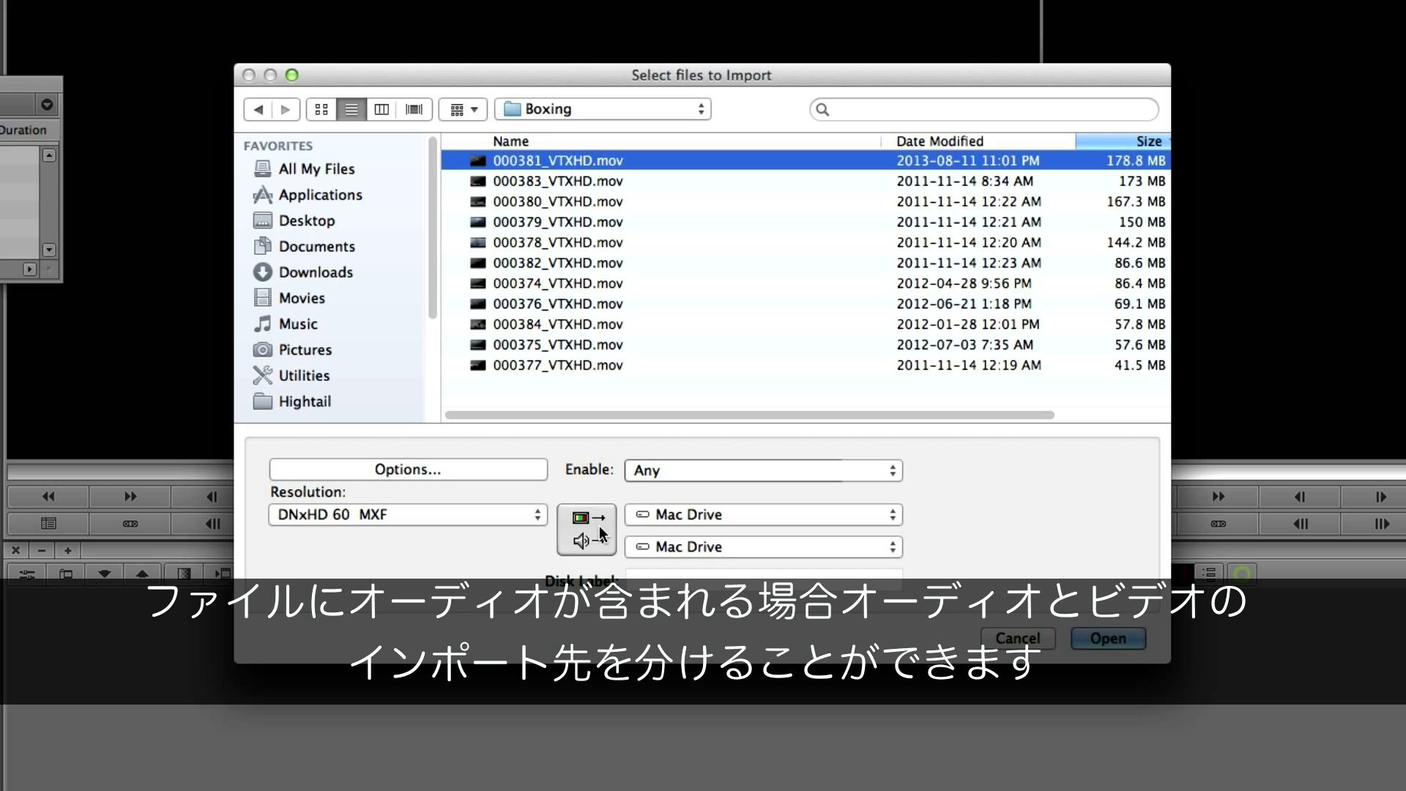
click(600, 532)
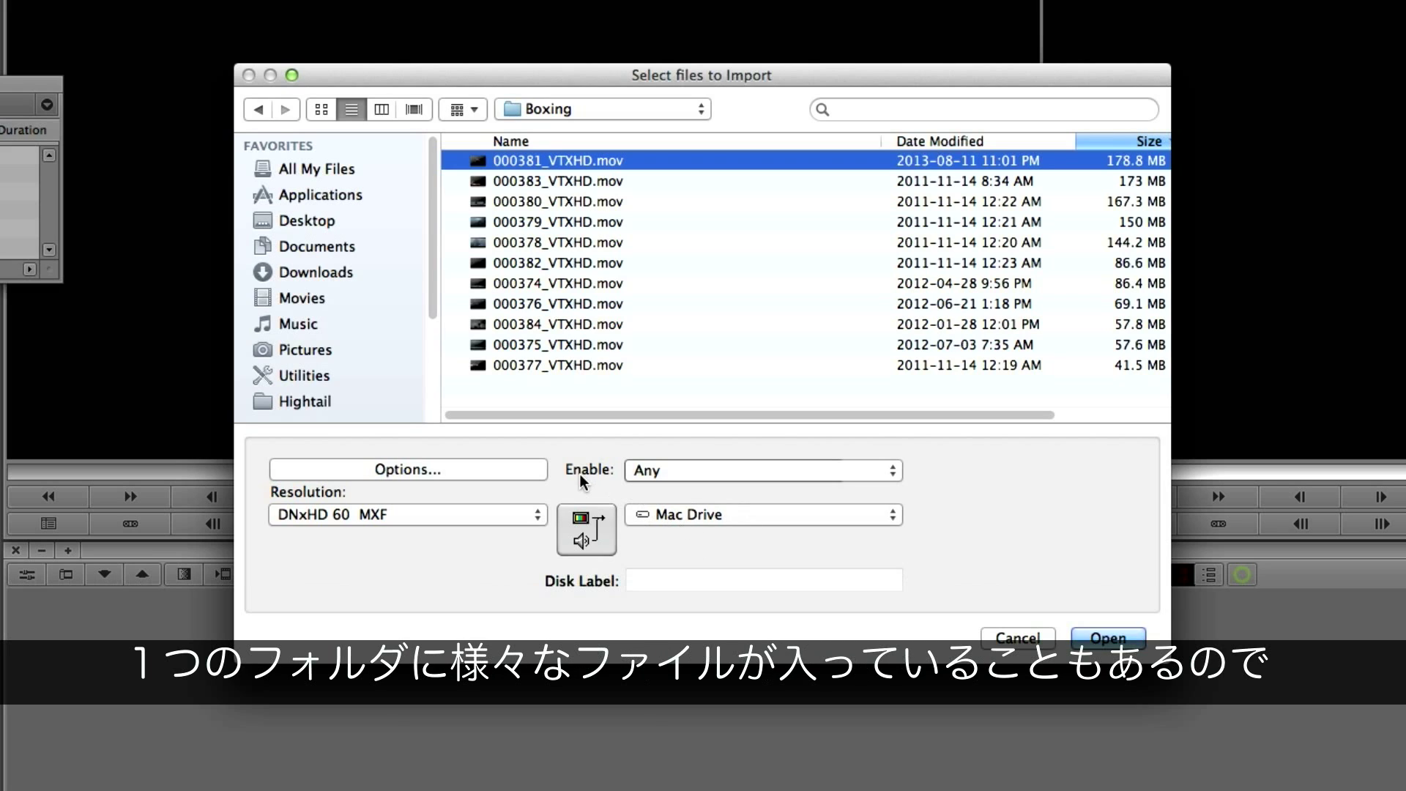
click(701, 477)
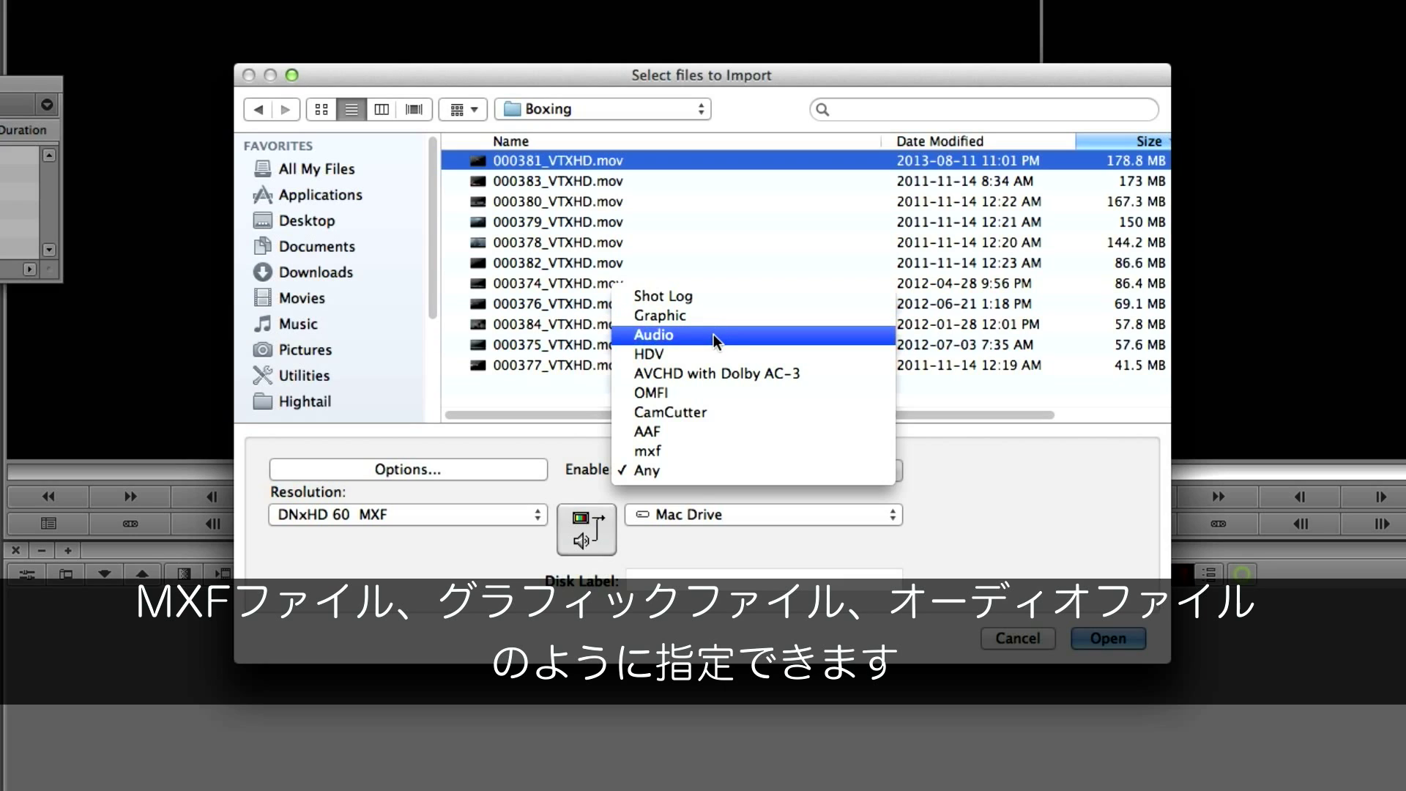
click(990, 570)
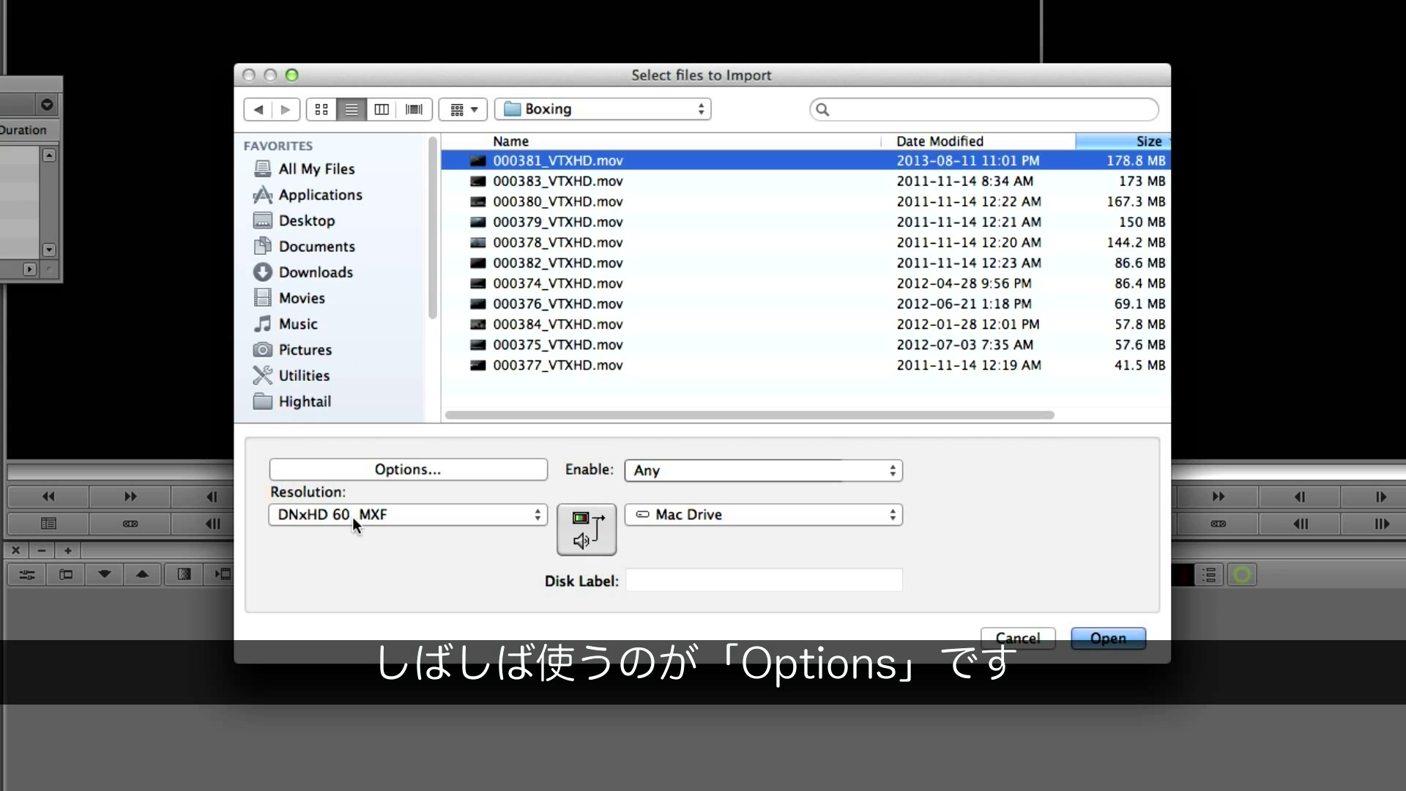
- Set the alpha channel handling to Ignore in the image import options
click(427, 468)
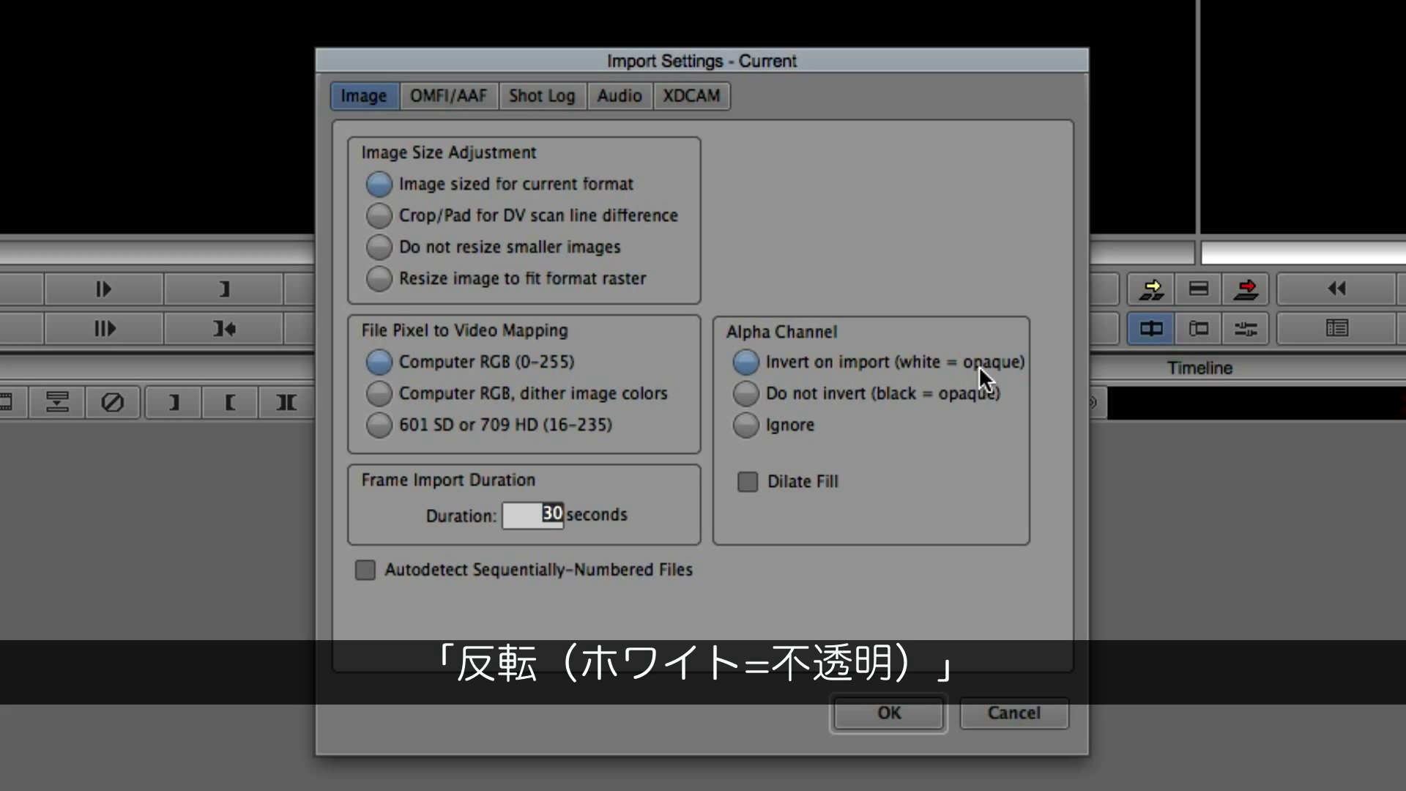
click(744, 426)
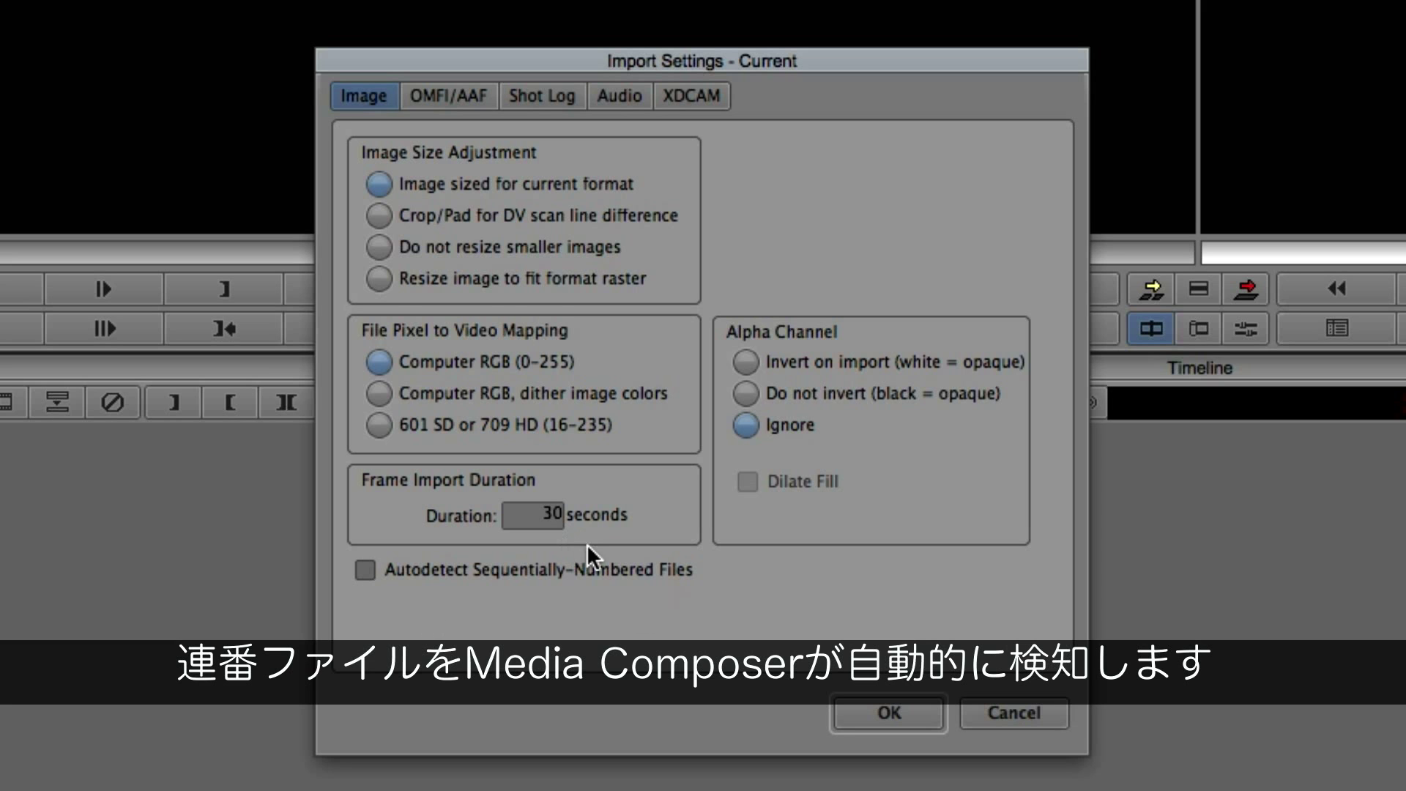
click(887, 713)
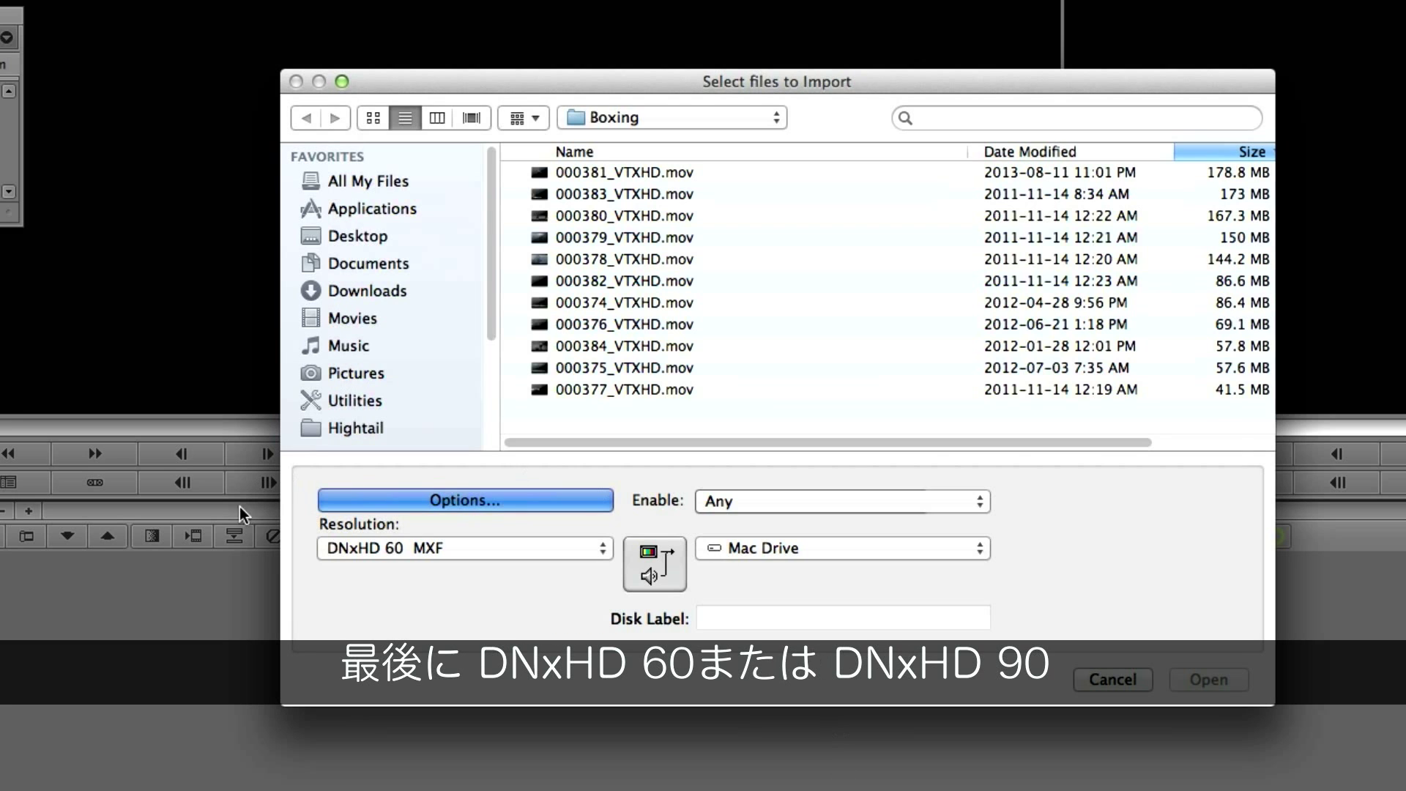
- Import 000381_VTXHD.mov into the bin at the DNxHD 60 MXF resolution
click(423, 548)
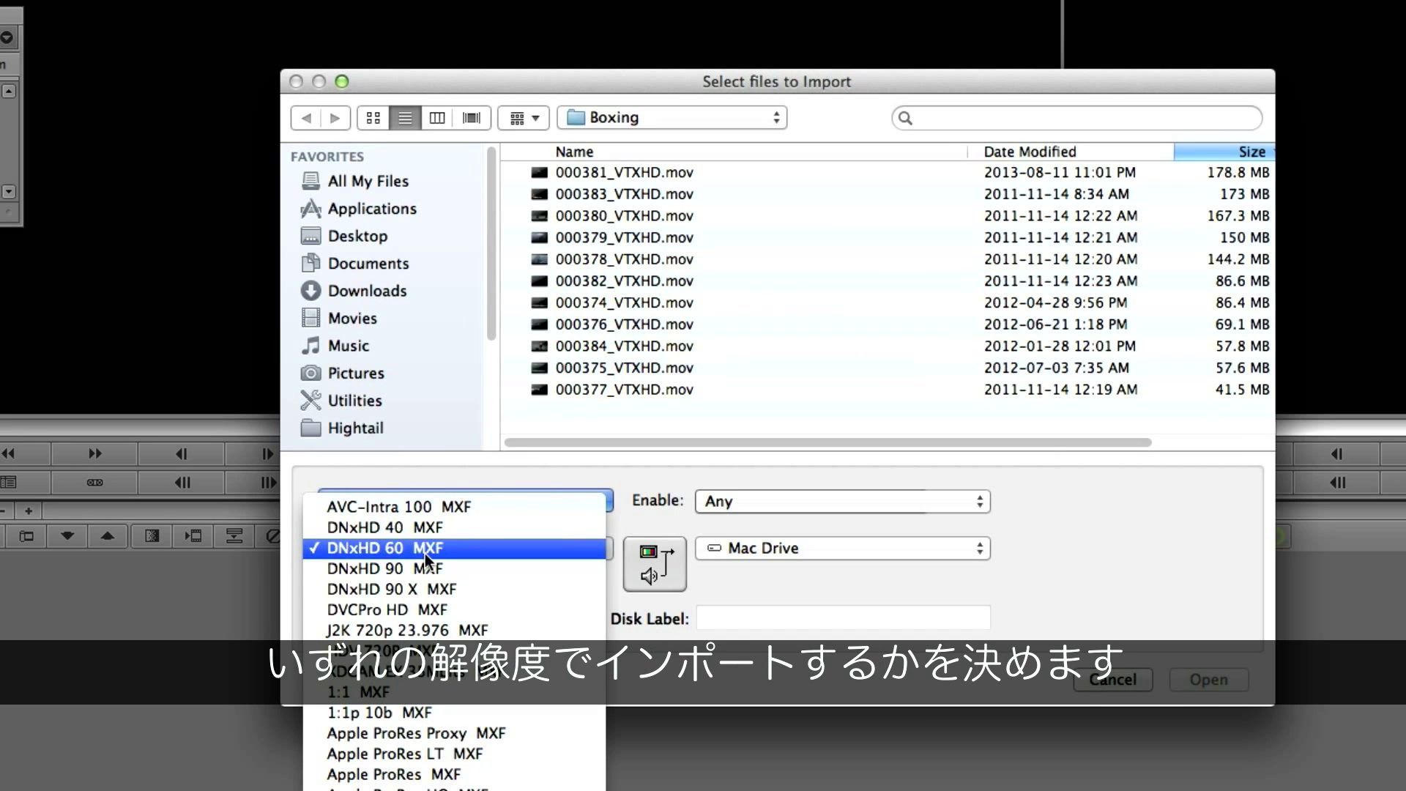
click(436, 549)
click(647, 175)
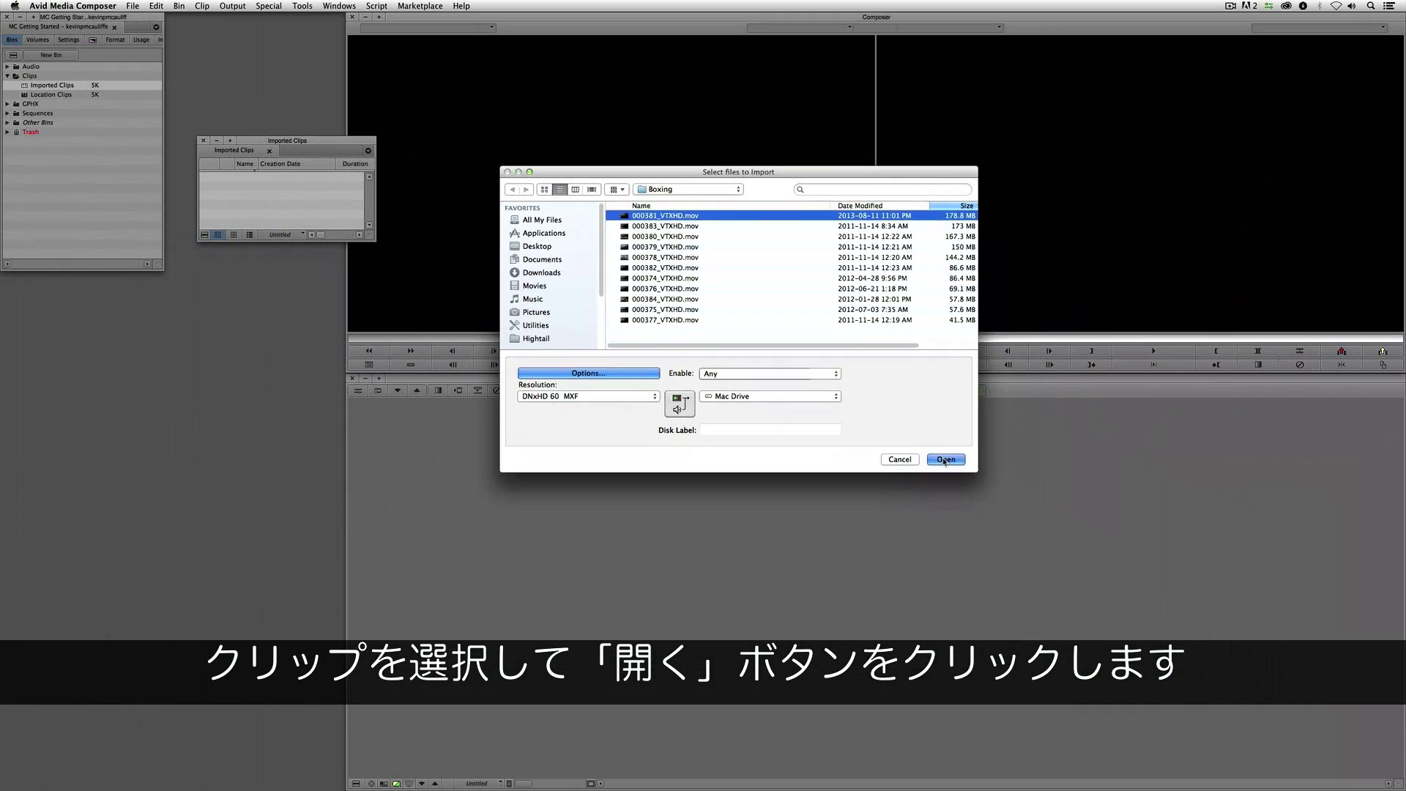
click(944, 460)
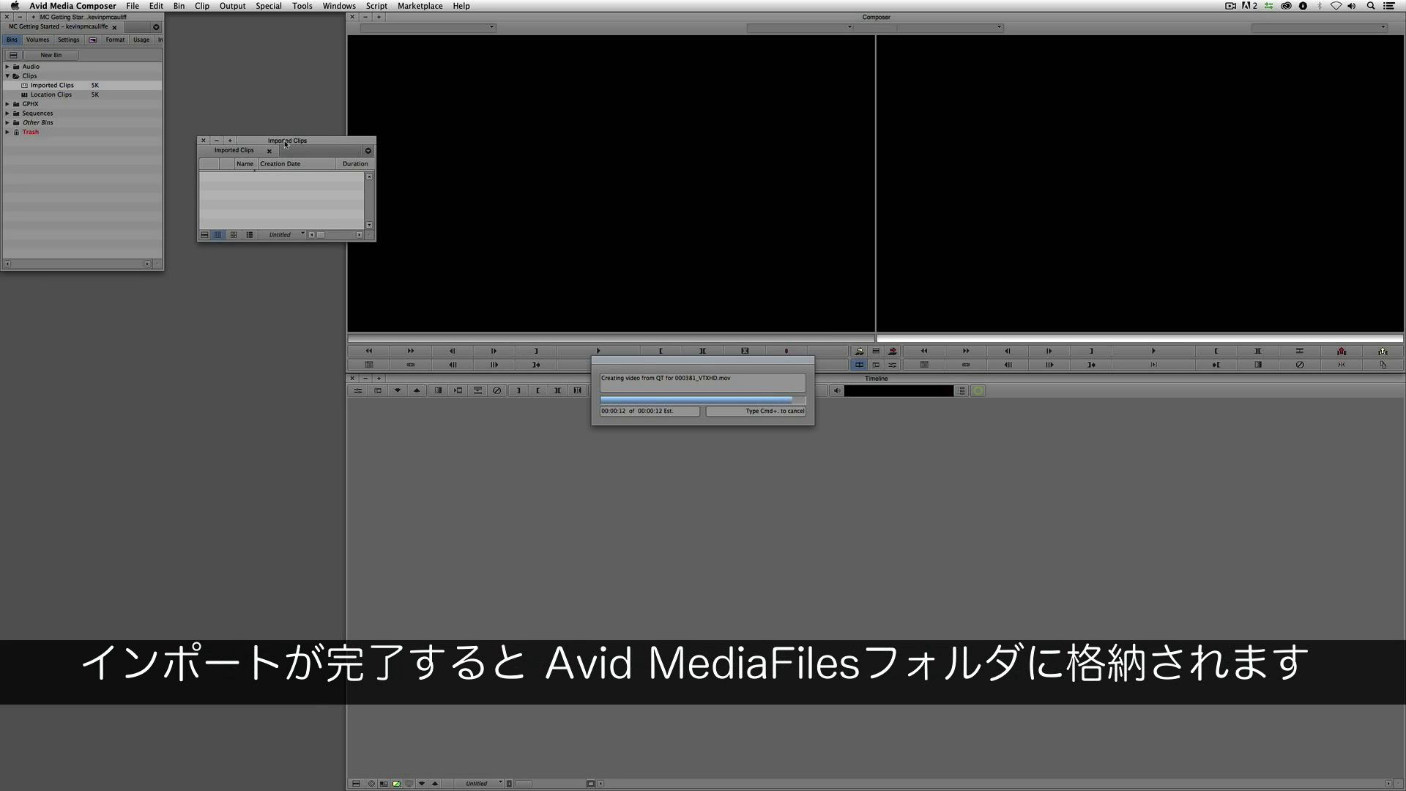
- Move the bin clear of the monitors and play part of the imported 000381_VTXHD.mov clip in the source monitor
drag(286, 145, 168, 355)
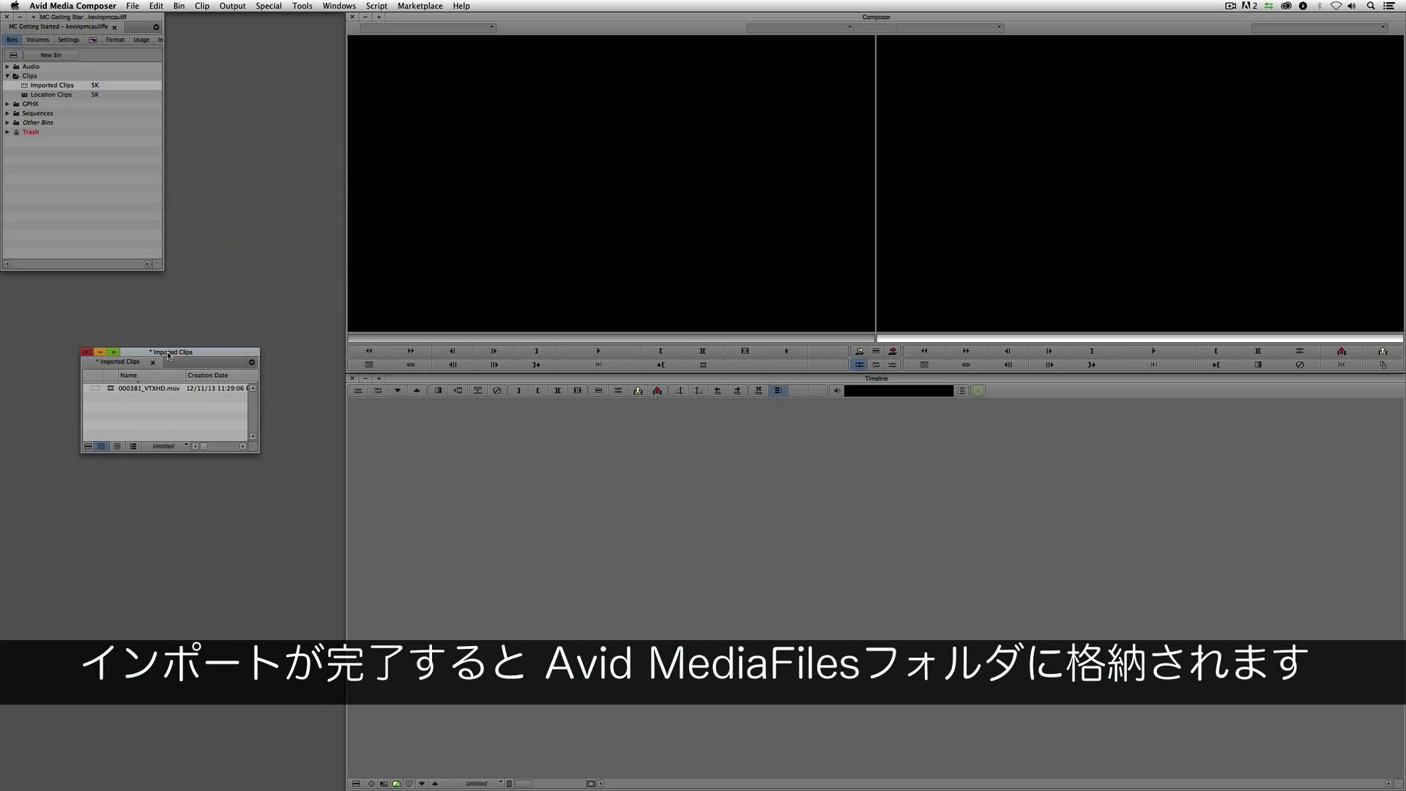
double_click(114, 390)
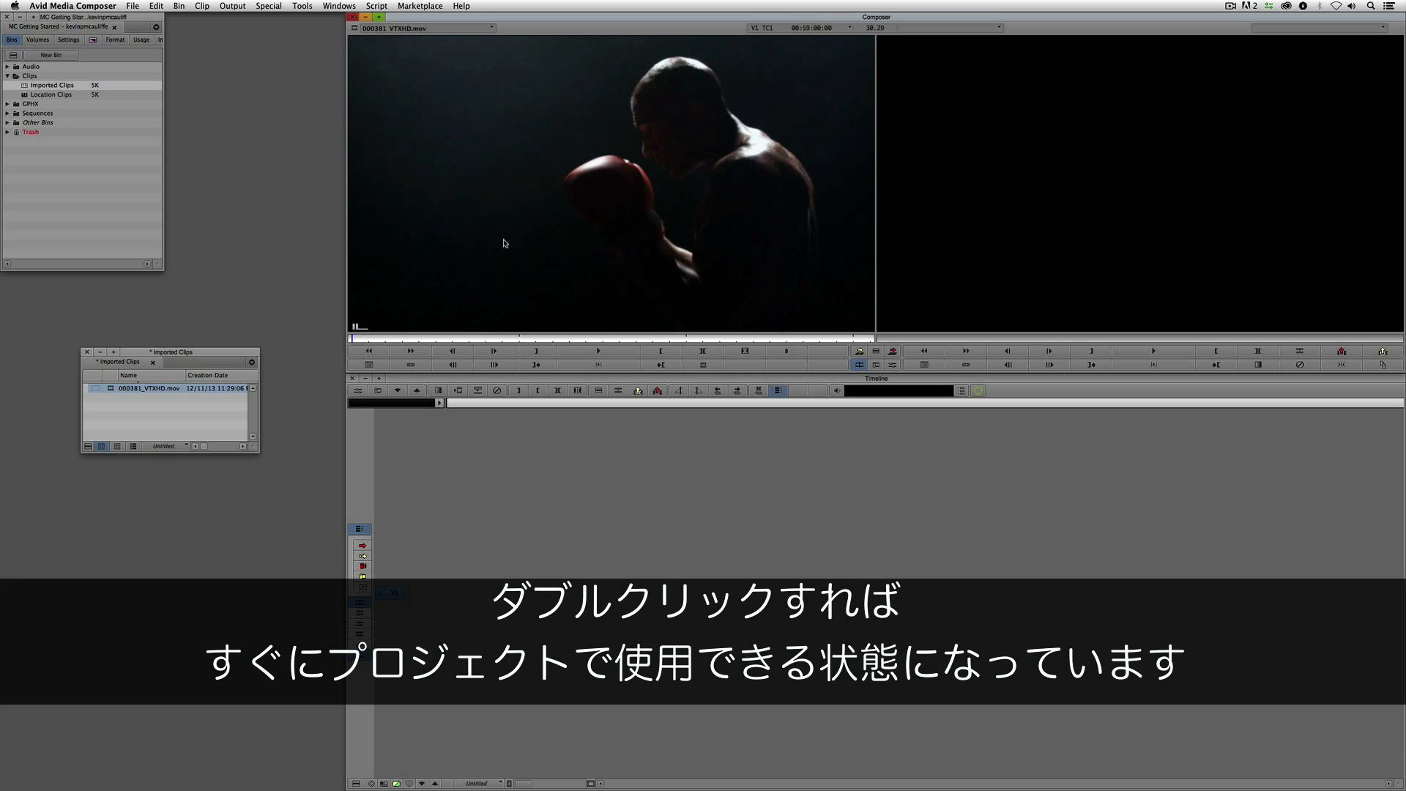
click(533, 339)
click(599, 350)
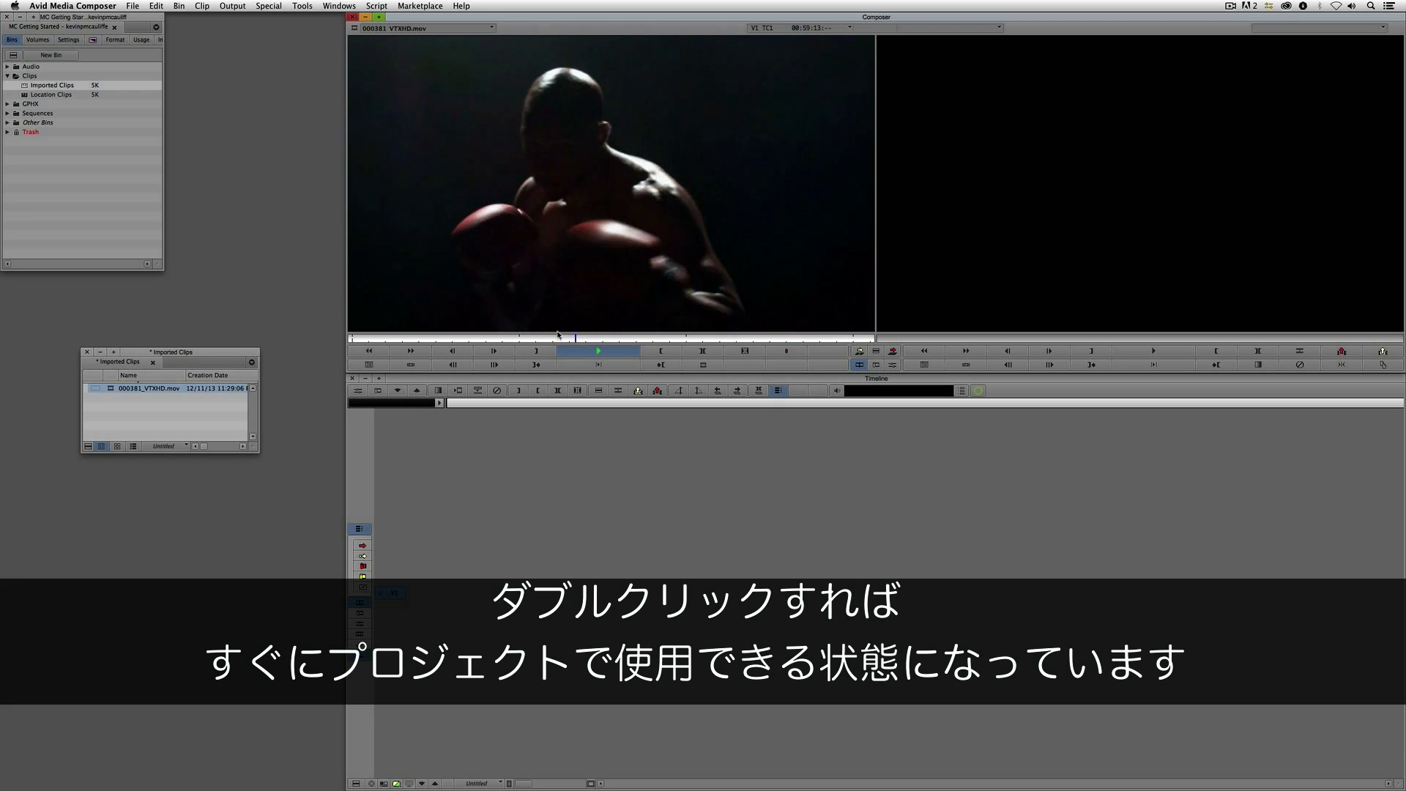
click(560, 144)
- Clear the boxing clip from the source monitor and move the Imported Clips bin slightly closer to the monitors
click(402, 28)
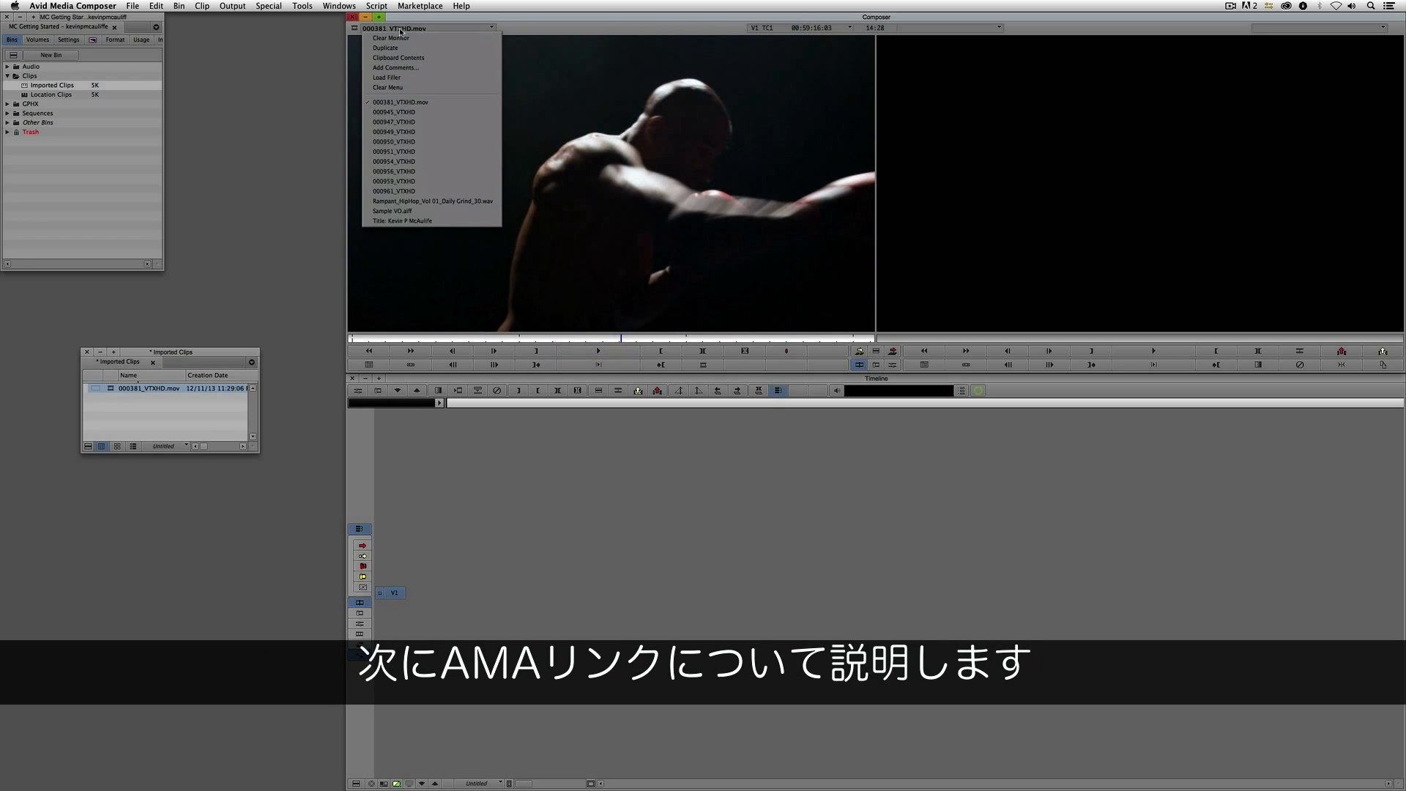
click(406, 38)
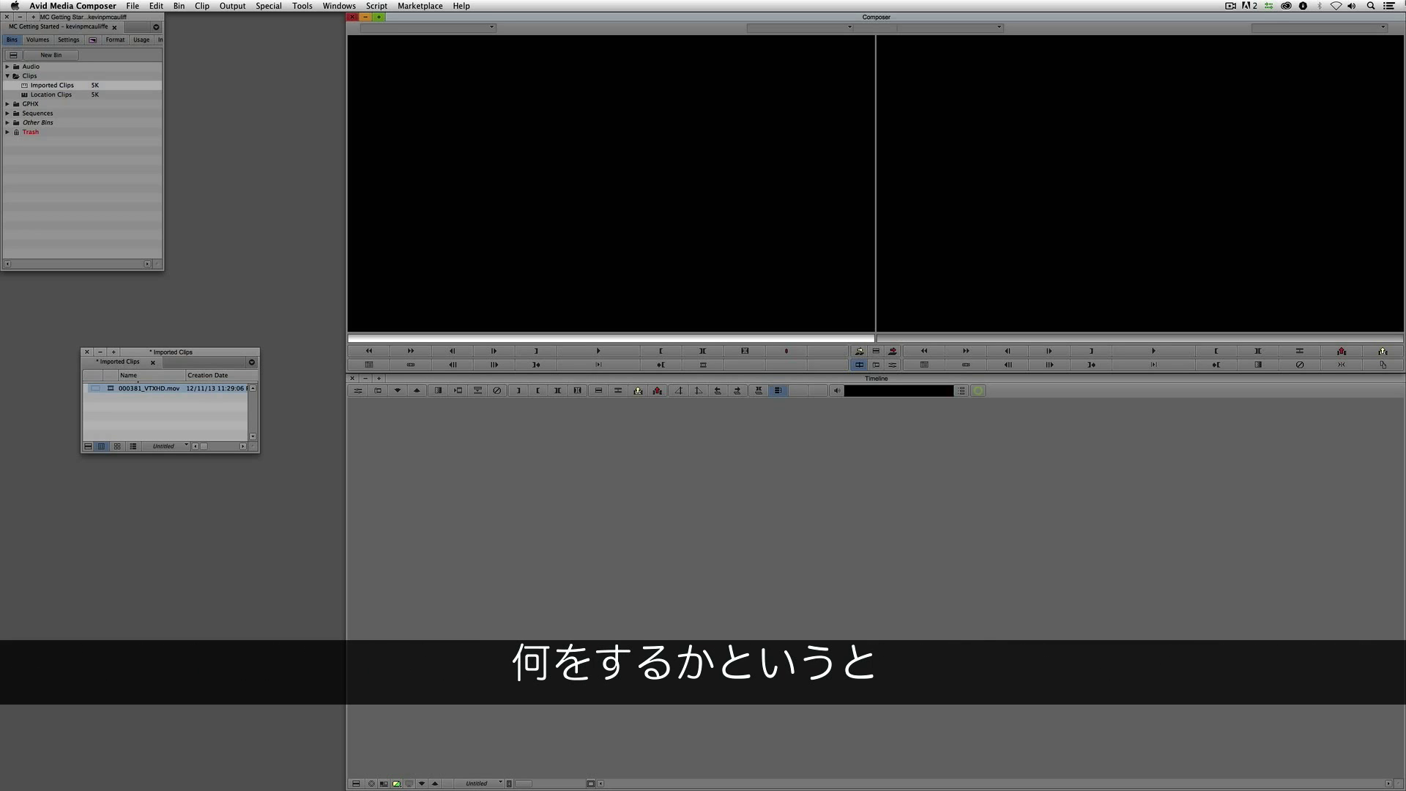
drag(190, 352, 235, 310)
- AMA-link Elephants-1.mov from the Footage/Elephants folder on Mac Drive into the Imported Clips bin, using the Autodetect AMA Plug-in file type
right_click(210, 368)
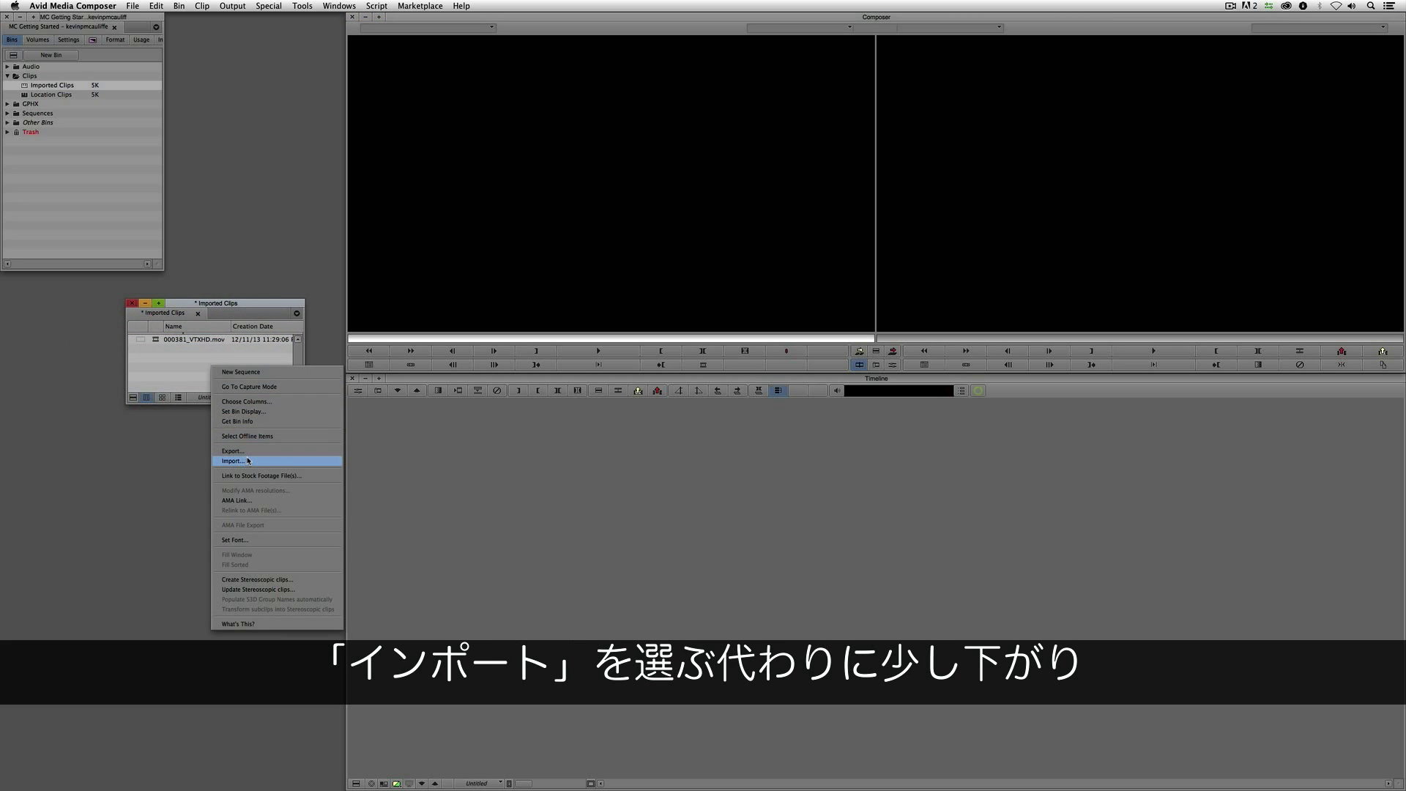
click(251, 501)
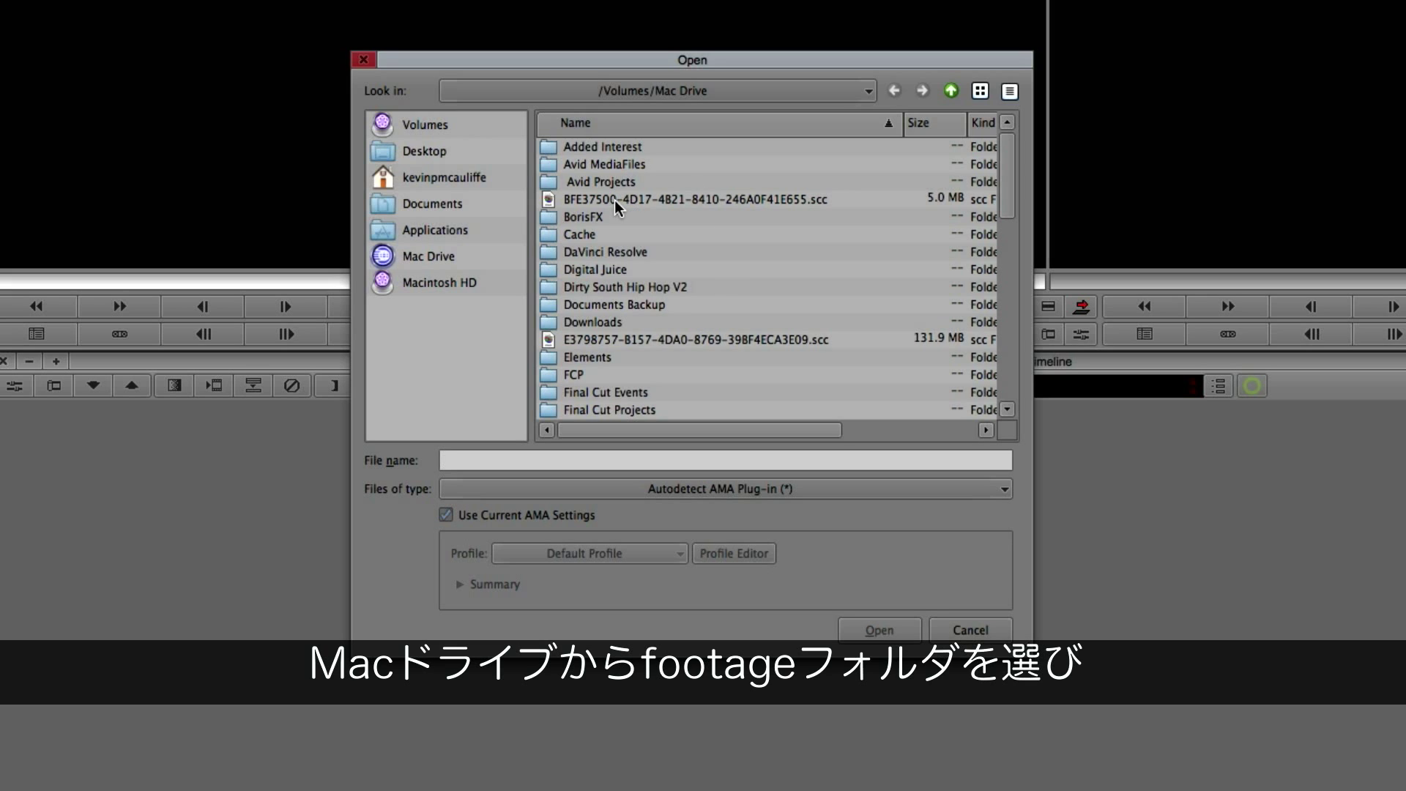
drag(1010, 202, 1010, 228)
click(617, 366)
double_click(617, 357)
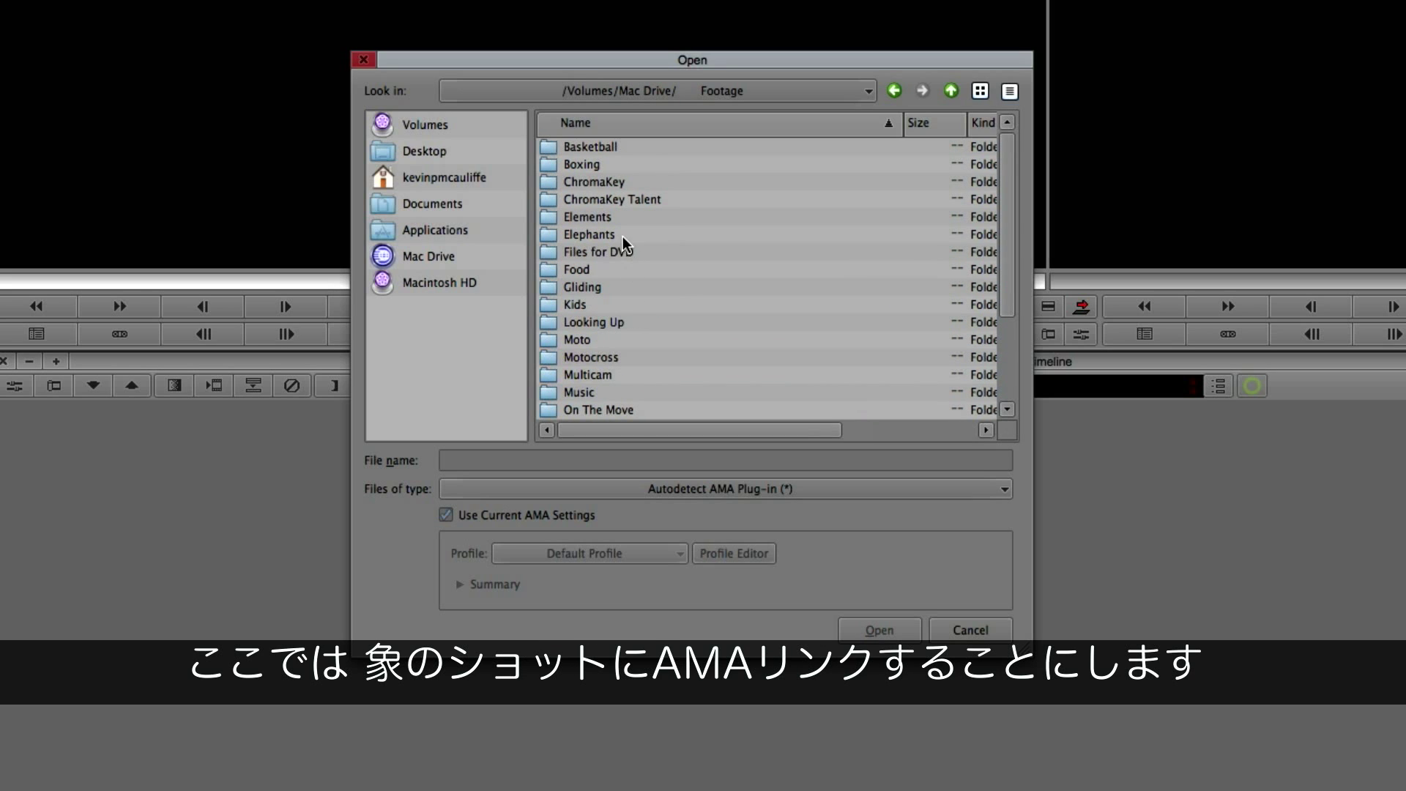
double_click(589, 234)
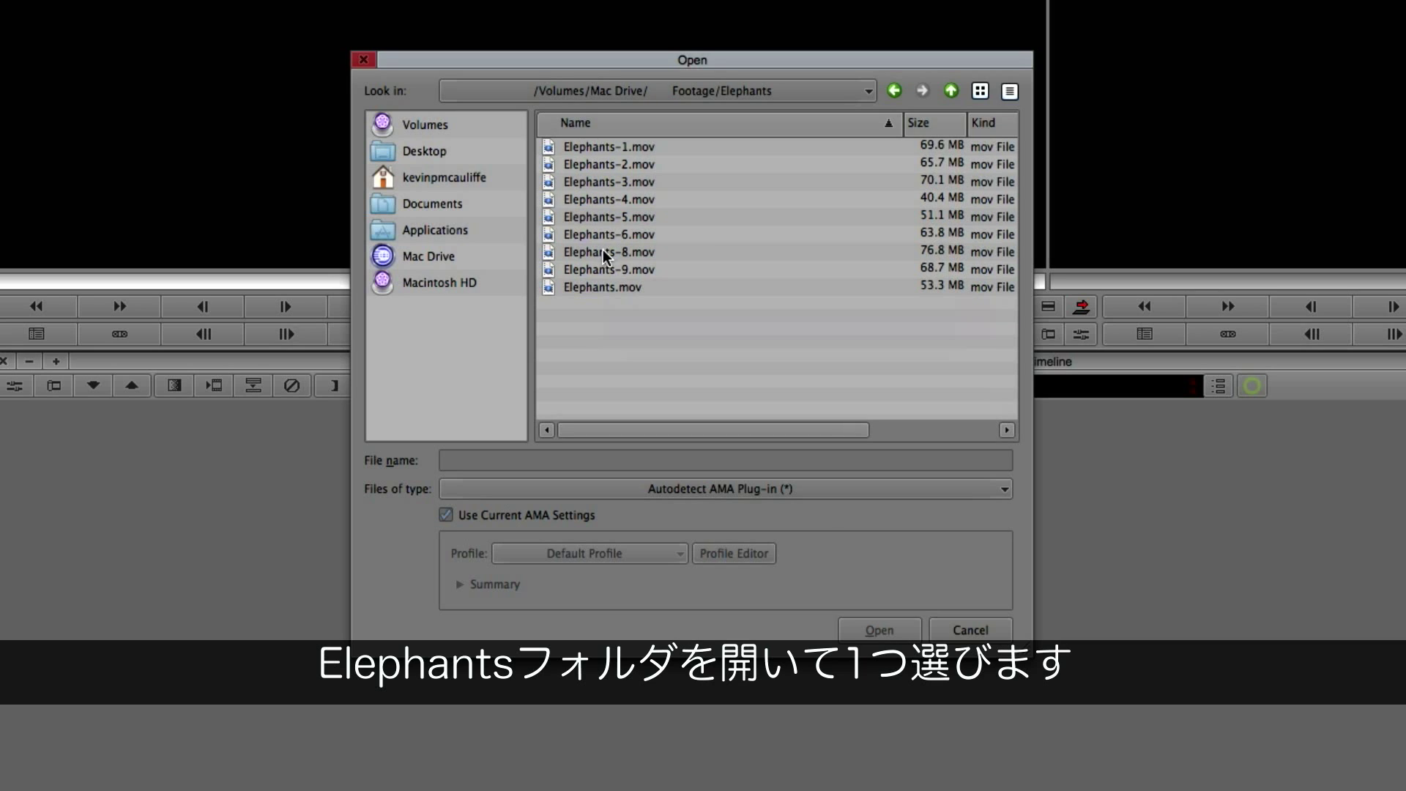
click(624, 148)
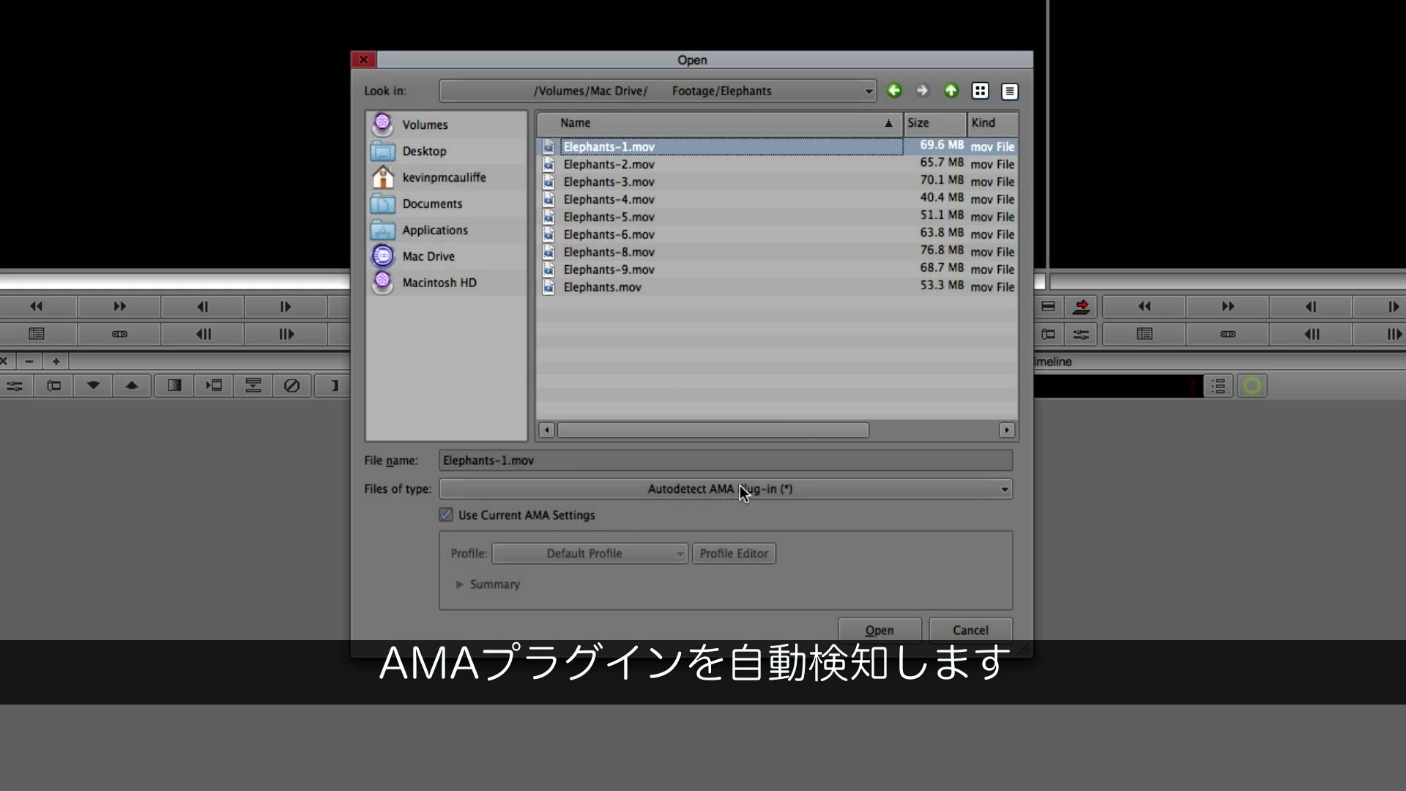
click(879, 624)
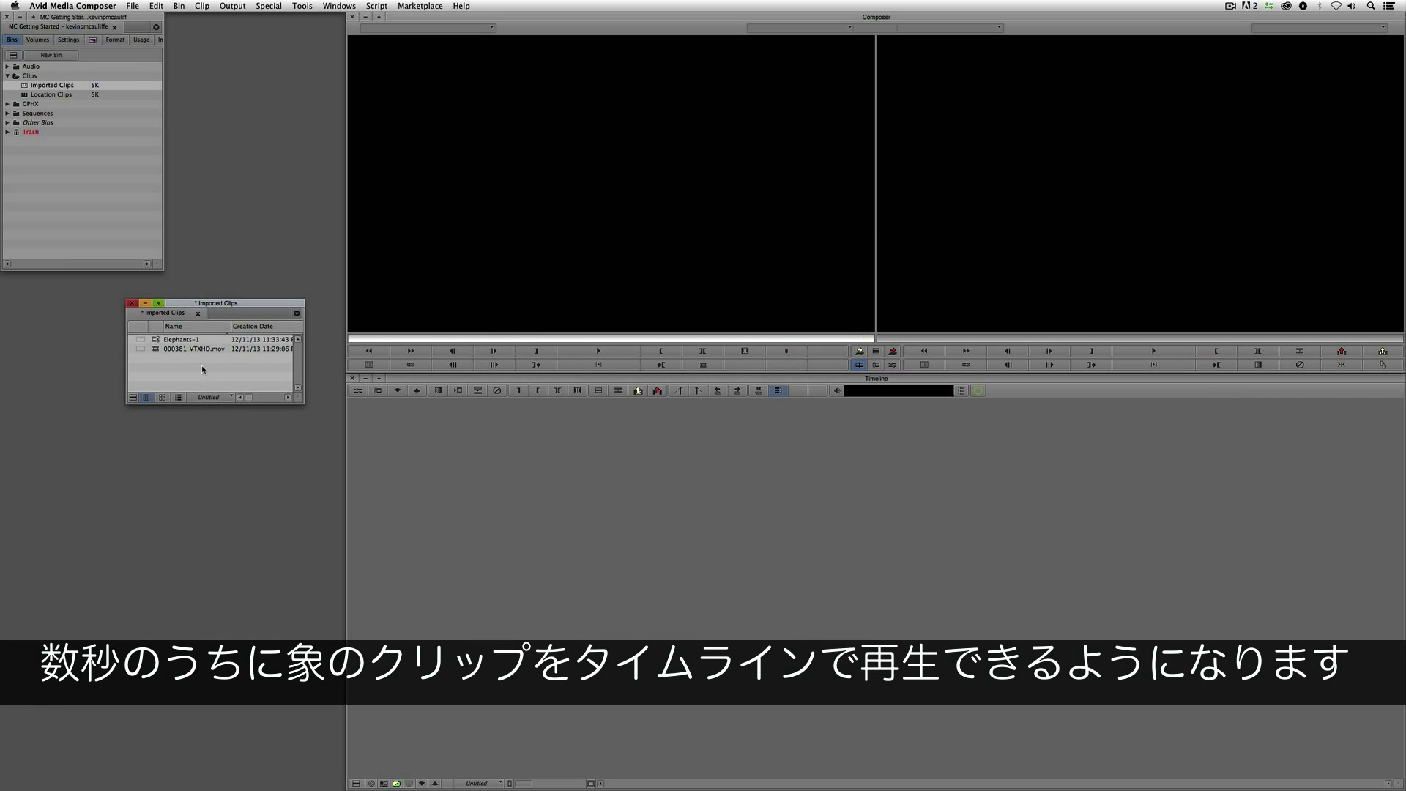
- Load the linked Elephants-1 clip into the source monitor and play part of it
drag(156, 340, 443, 297)
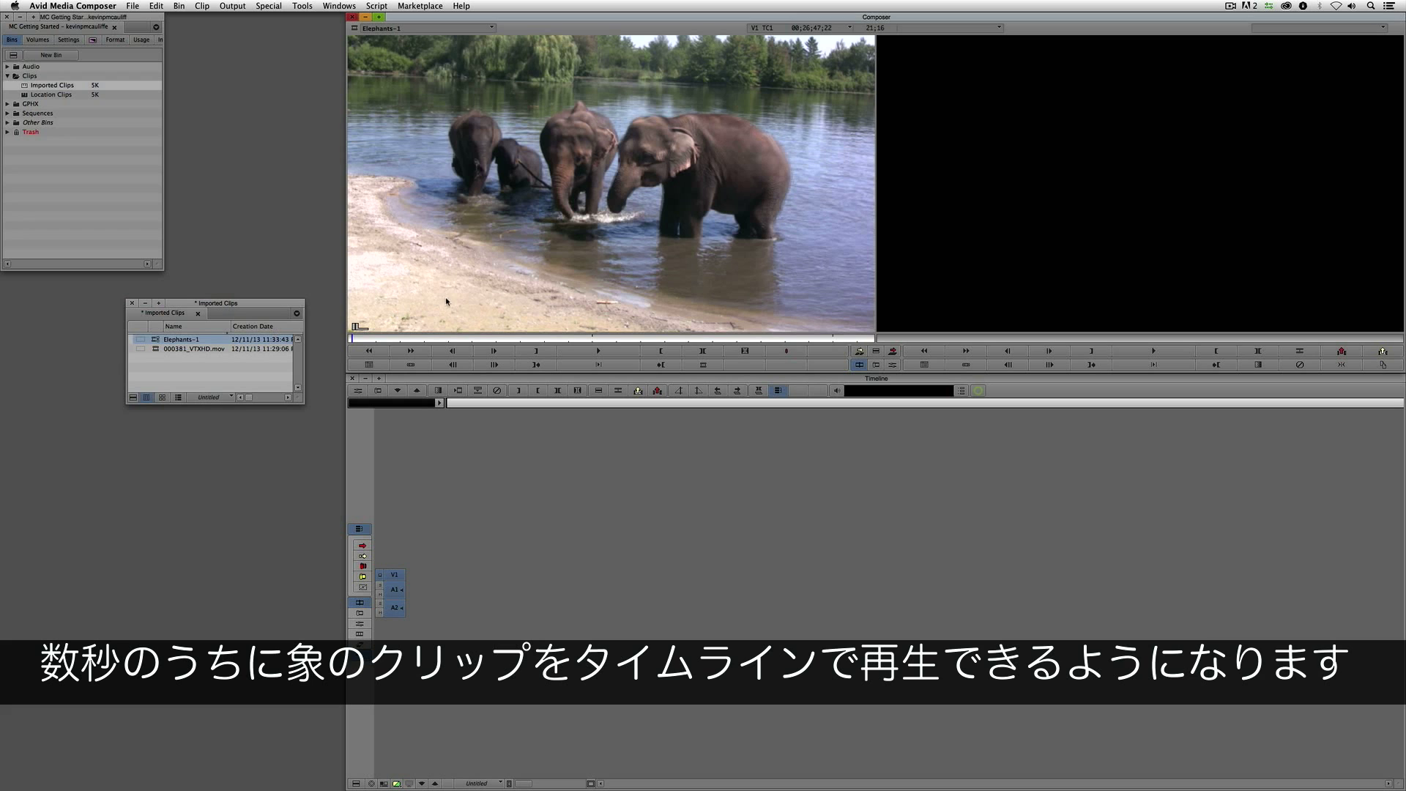
click(593, 351)
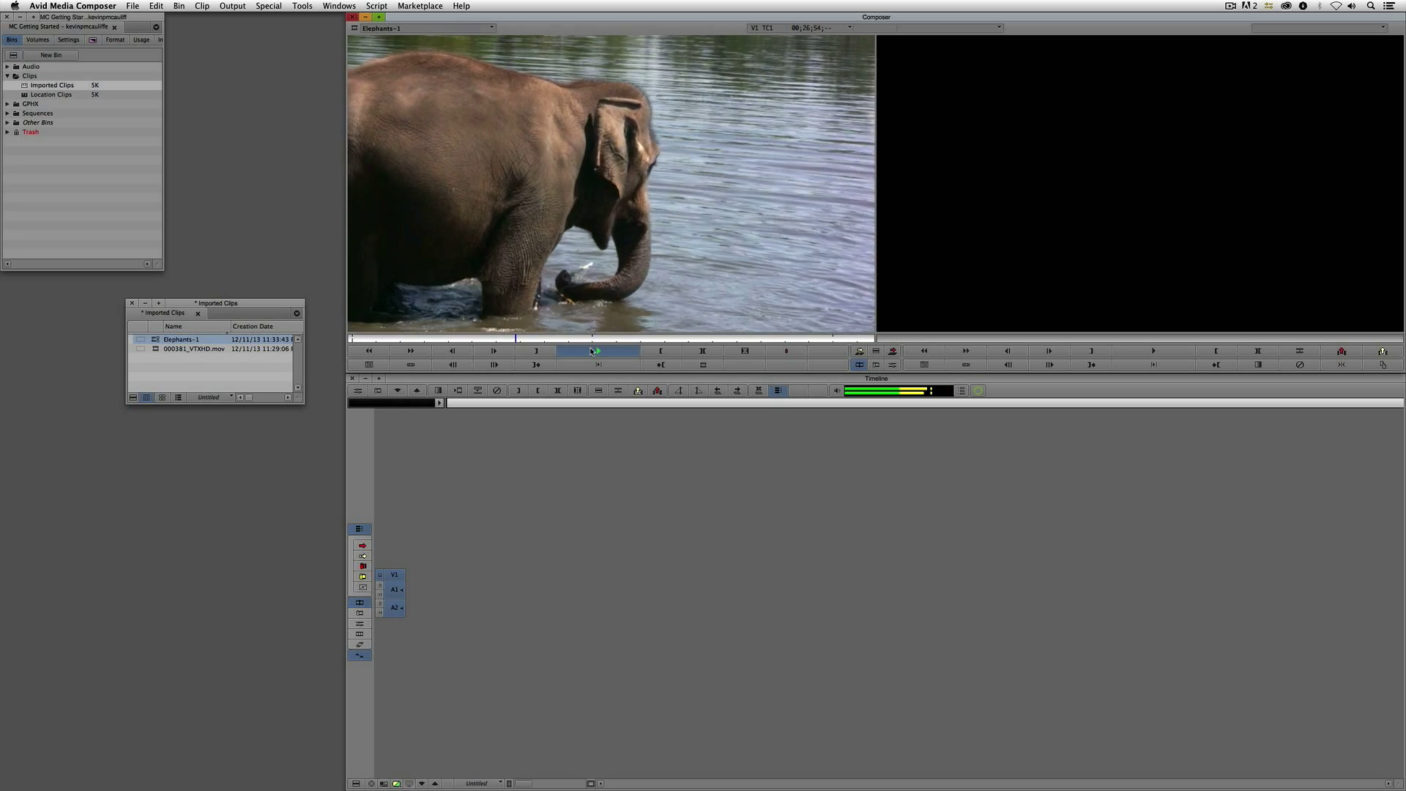
click(592, 351)
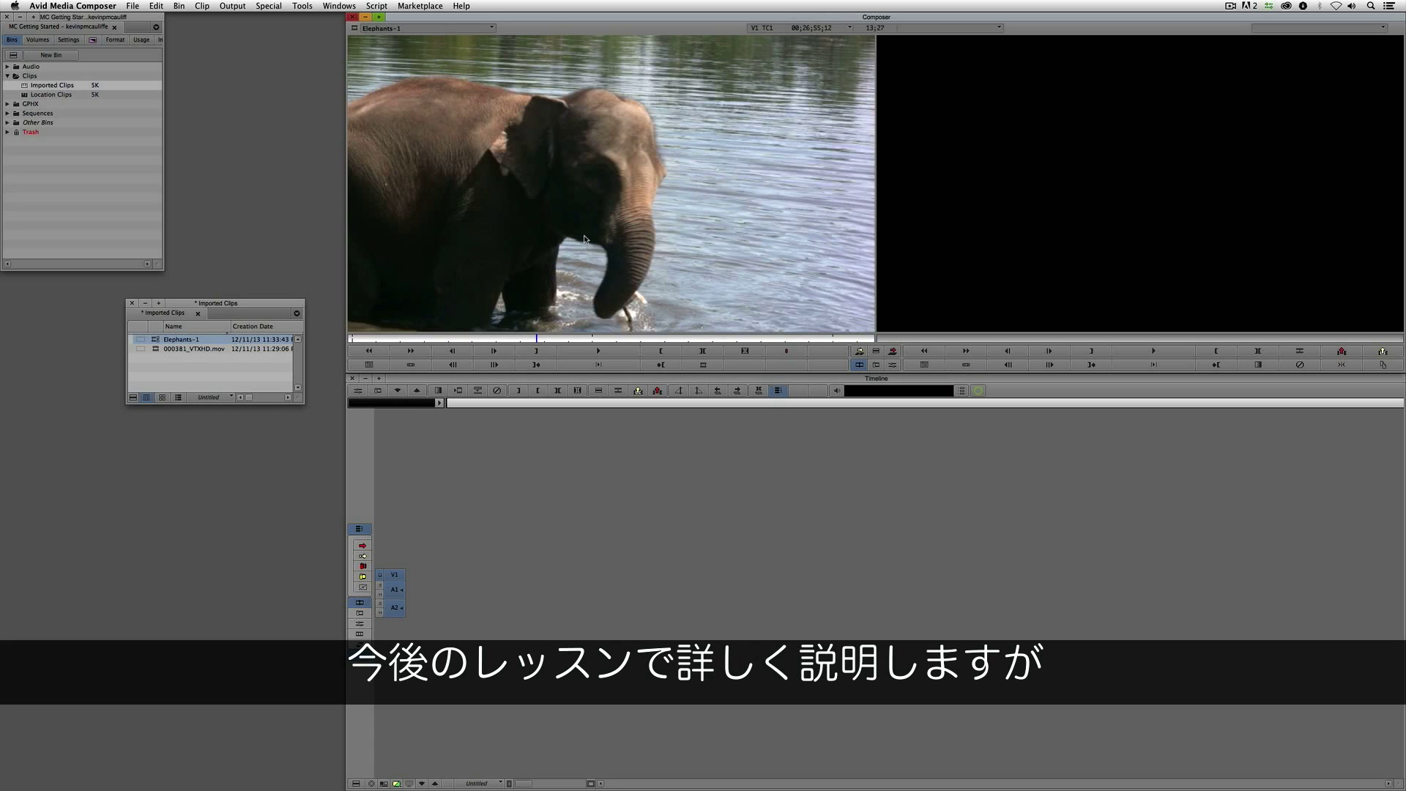
- Add the Elephants-1 clip to the empty timeline as a new sequence and place the playhead at about 00:59:07:05
drag(584, 239, 743, 601)
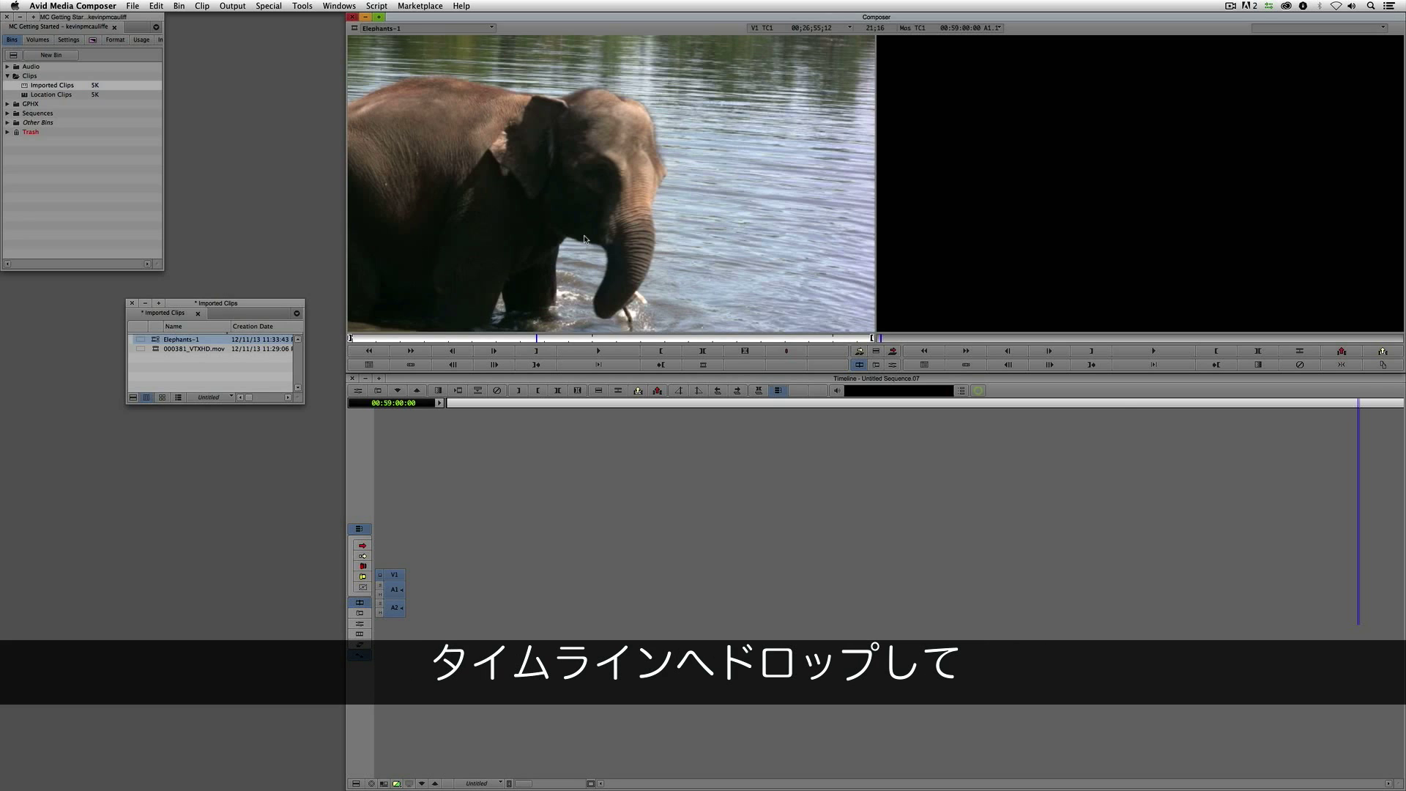
click(746, 600)
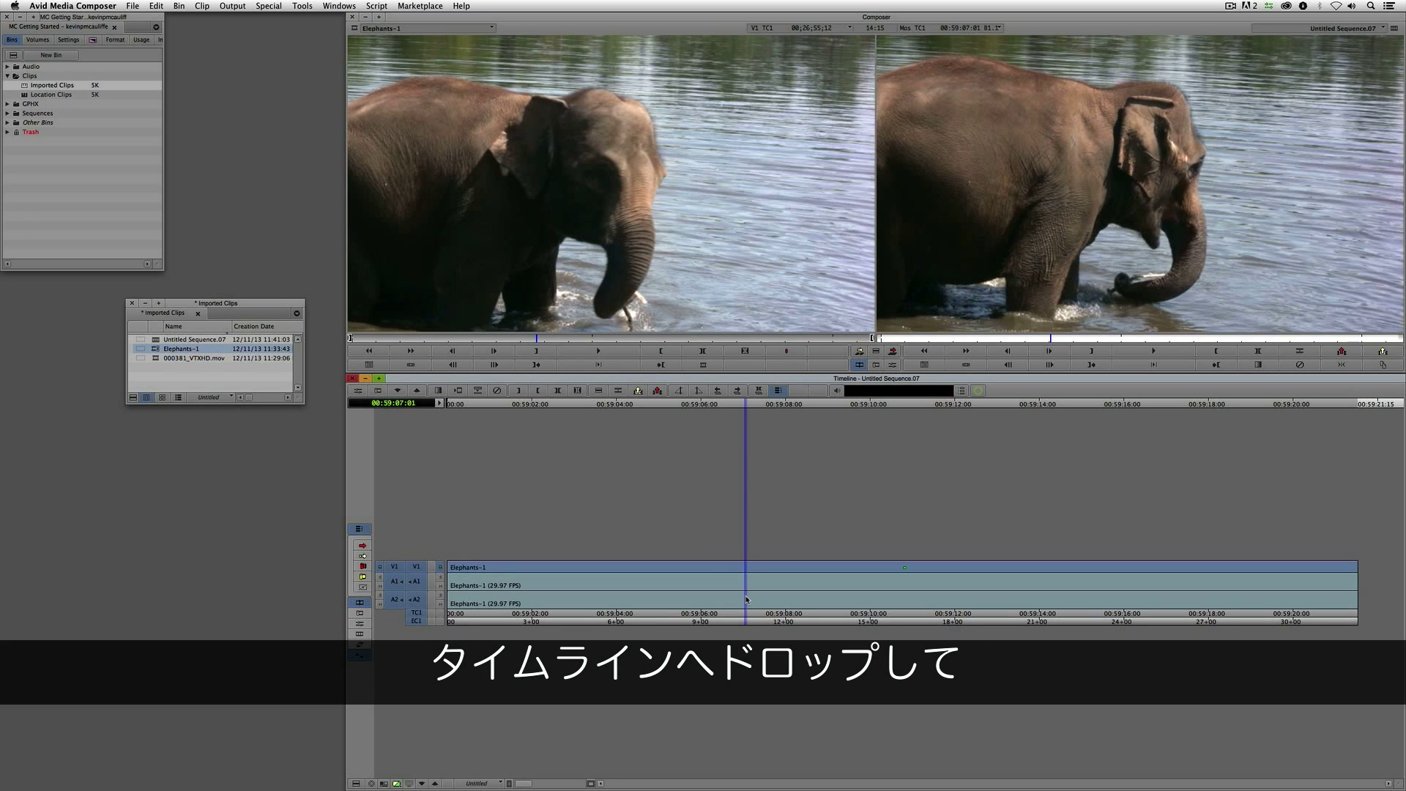
click(750, 569)
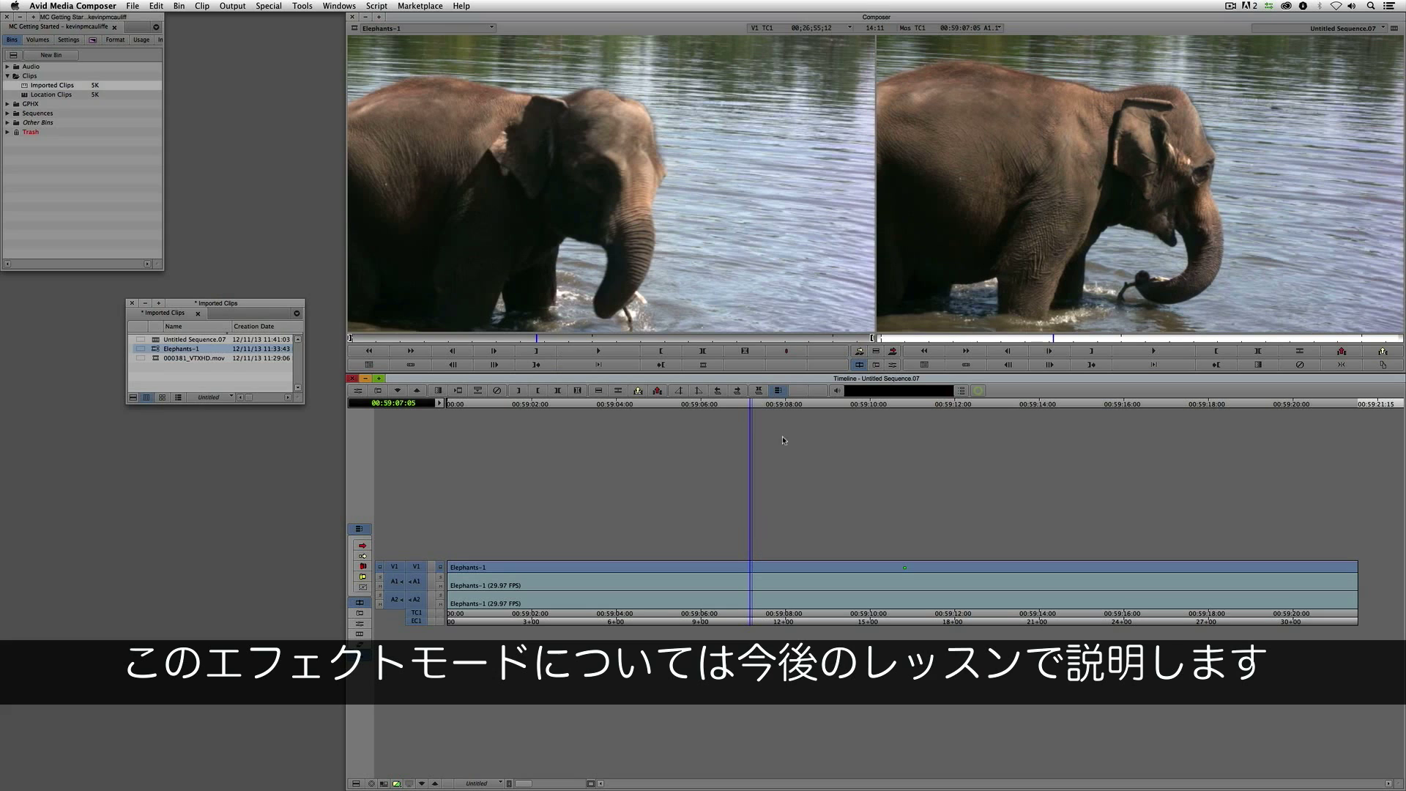
- View the Elephants-1 timeline clip's FrameFlex parameters in the Effect Editor, move that window over the Imported Clips bin, and close it
click(359, 623)
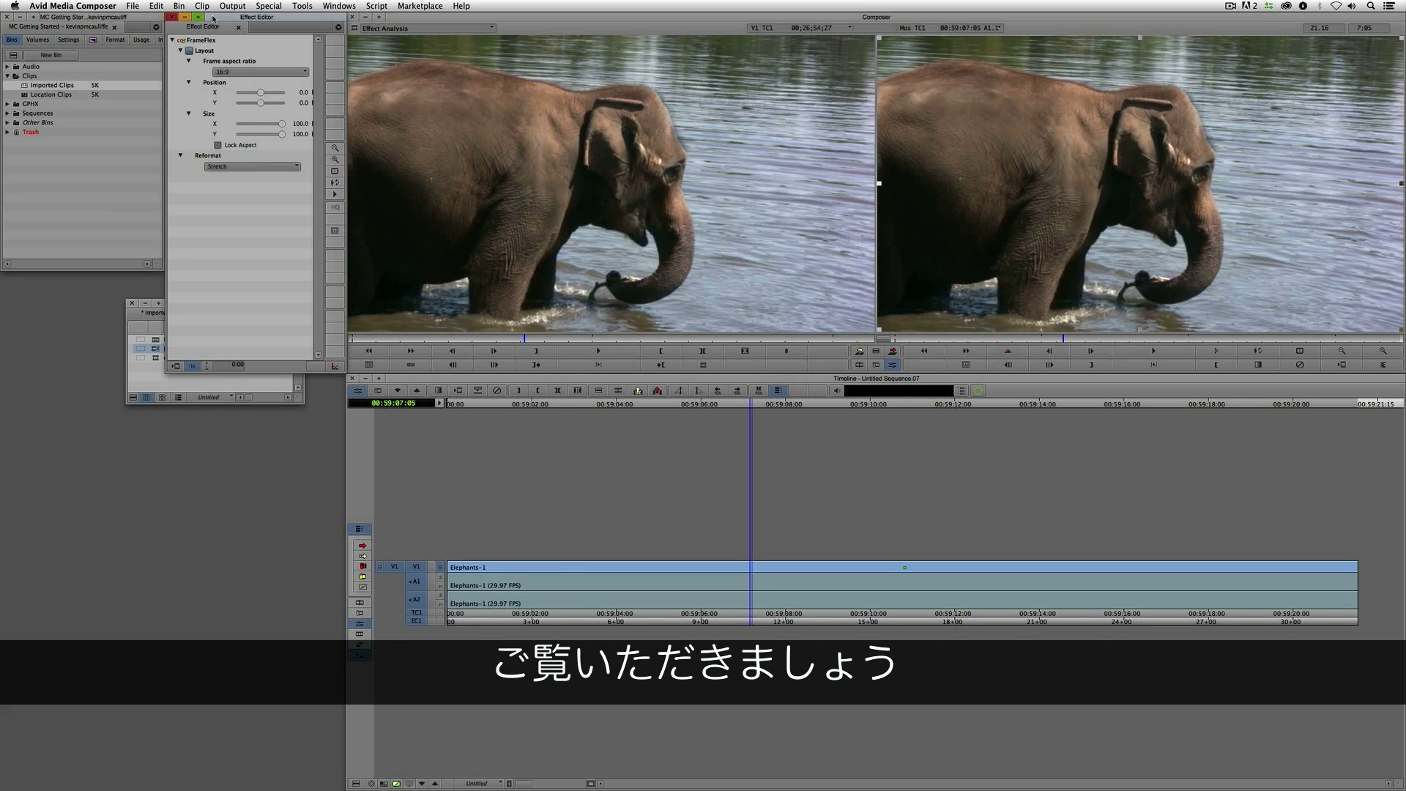
drag(231, 22, 186, 290)
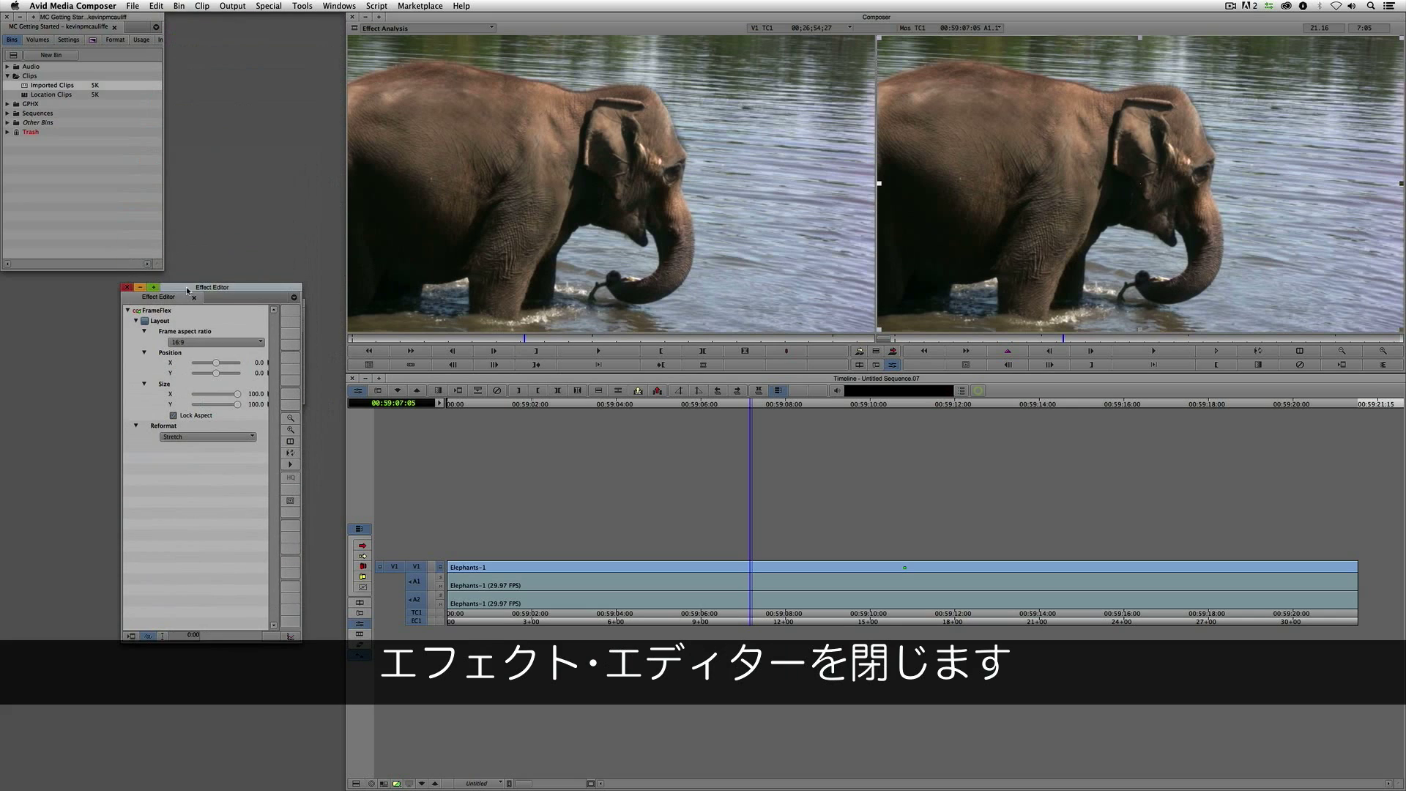
click(127, 287)
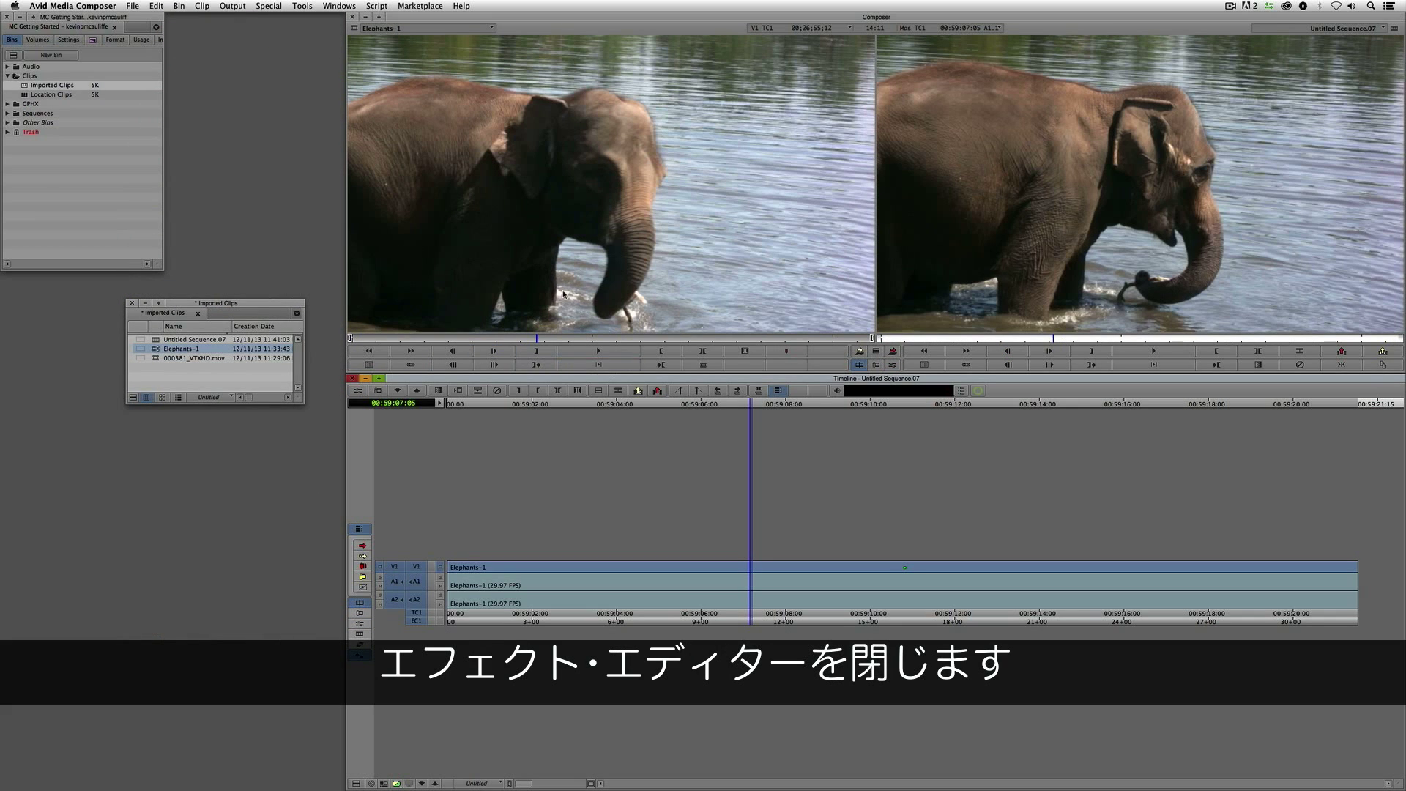
- Open the source settings of the Elephants-1 bin clip and review its AMA Source Settings, Color Encoding and FrameFlex options
click(191, 303)
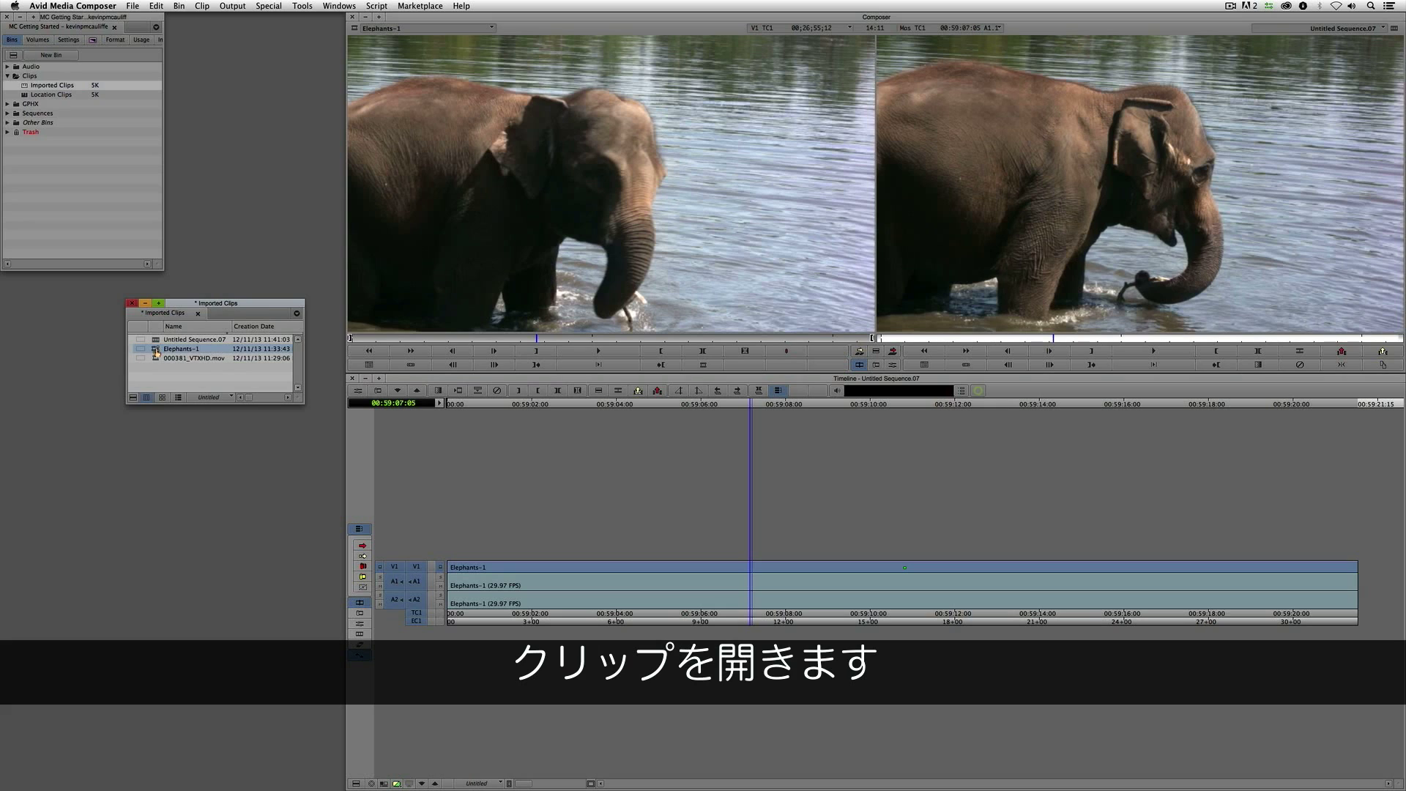
right_click(158, 349)
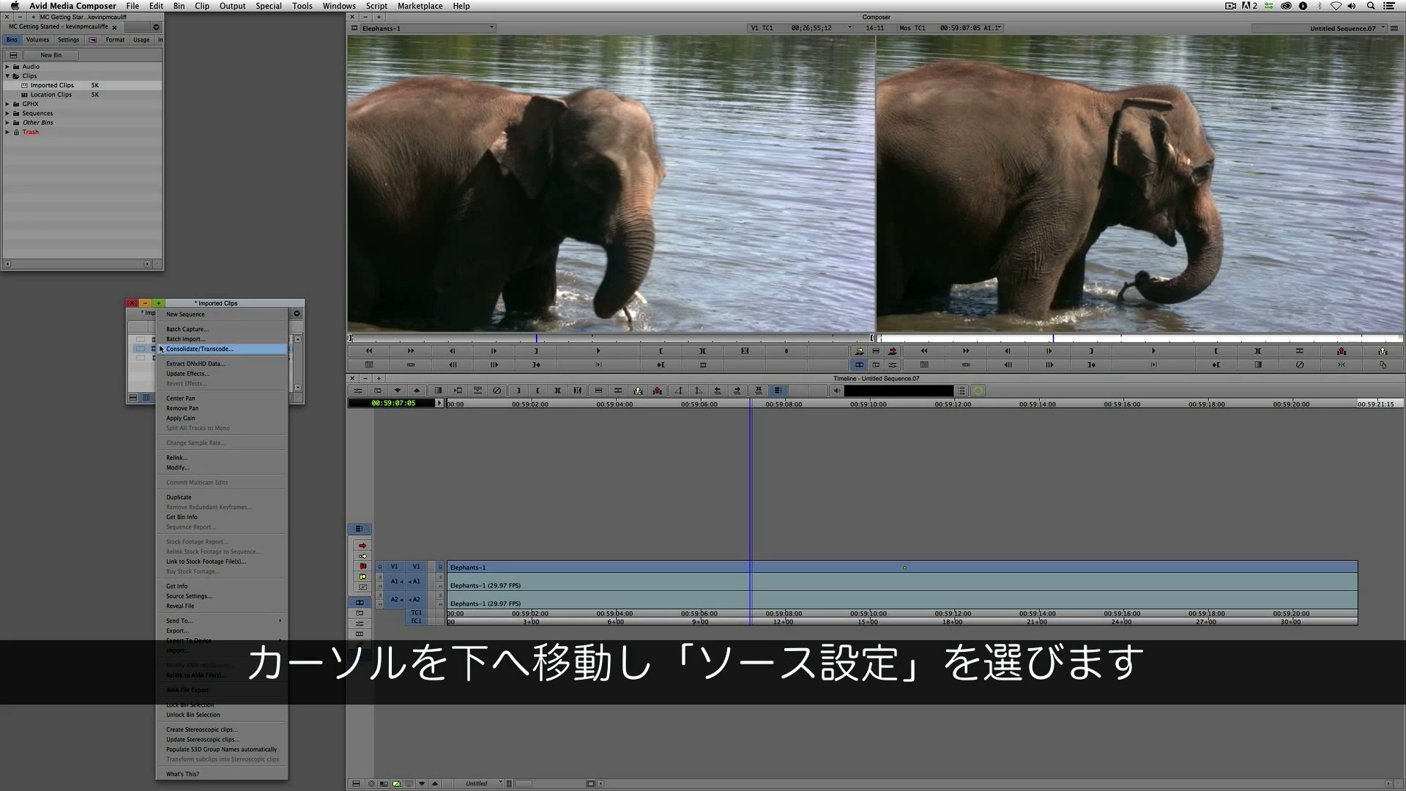
click(231, 594)
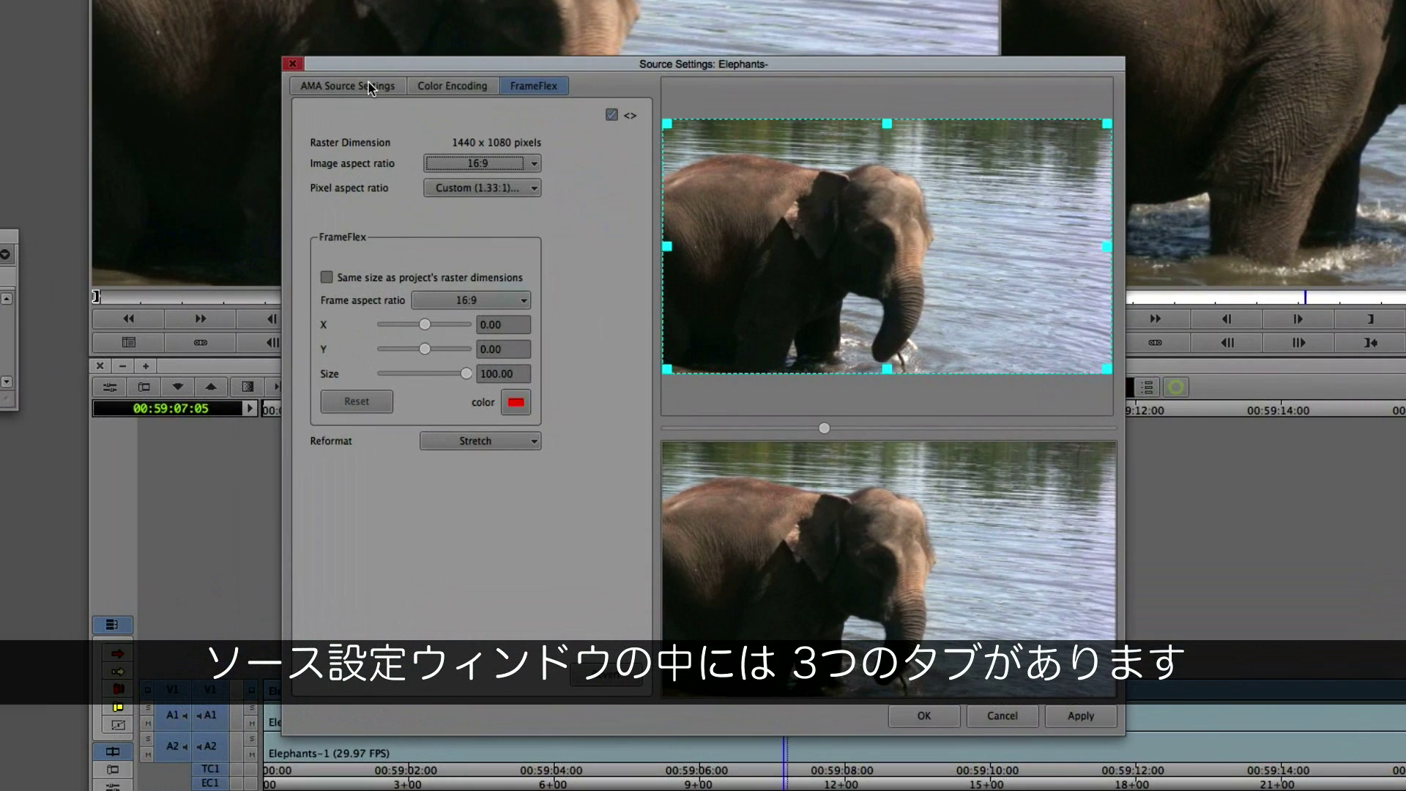
click(505, 214)
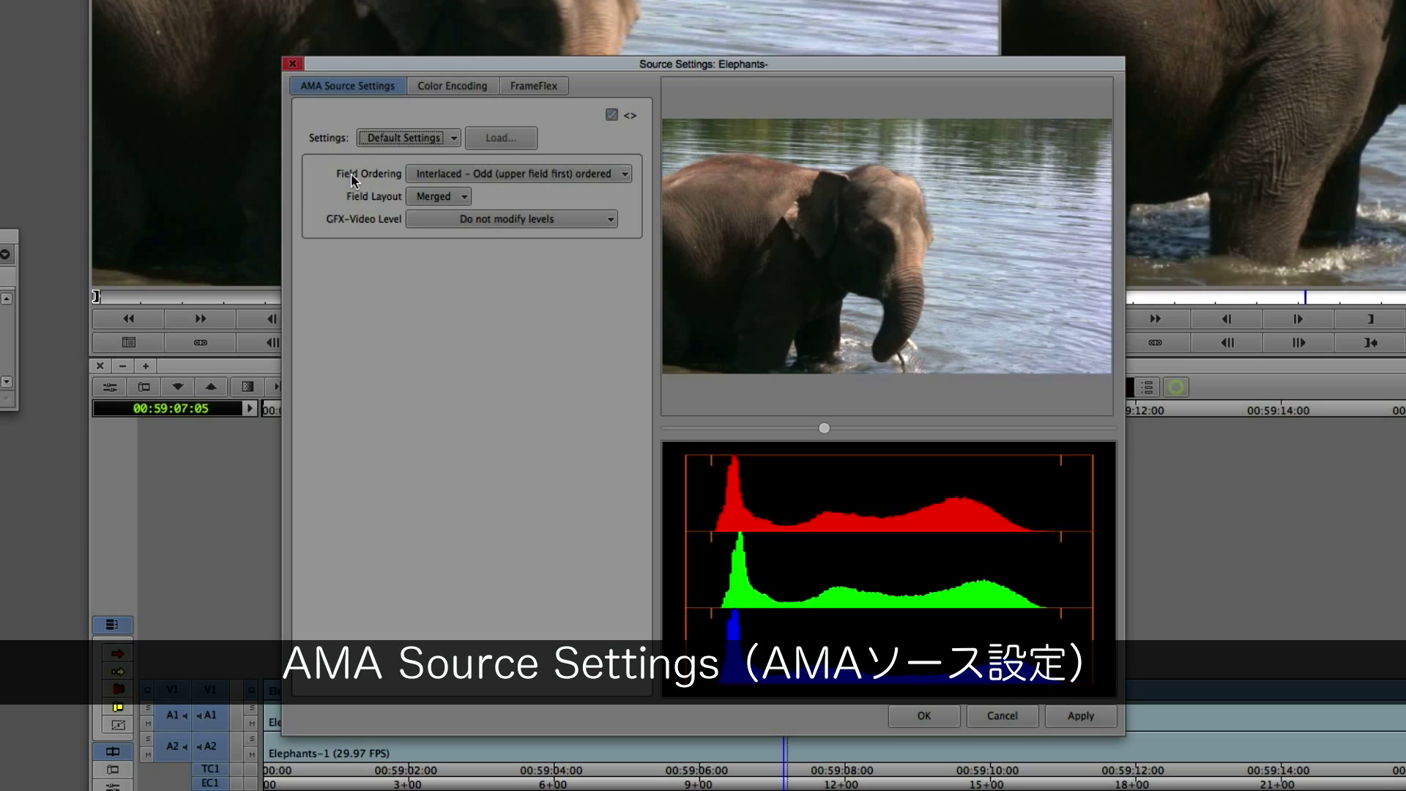
click(431, 88)
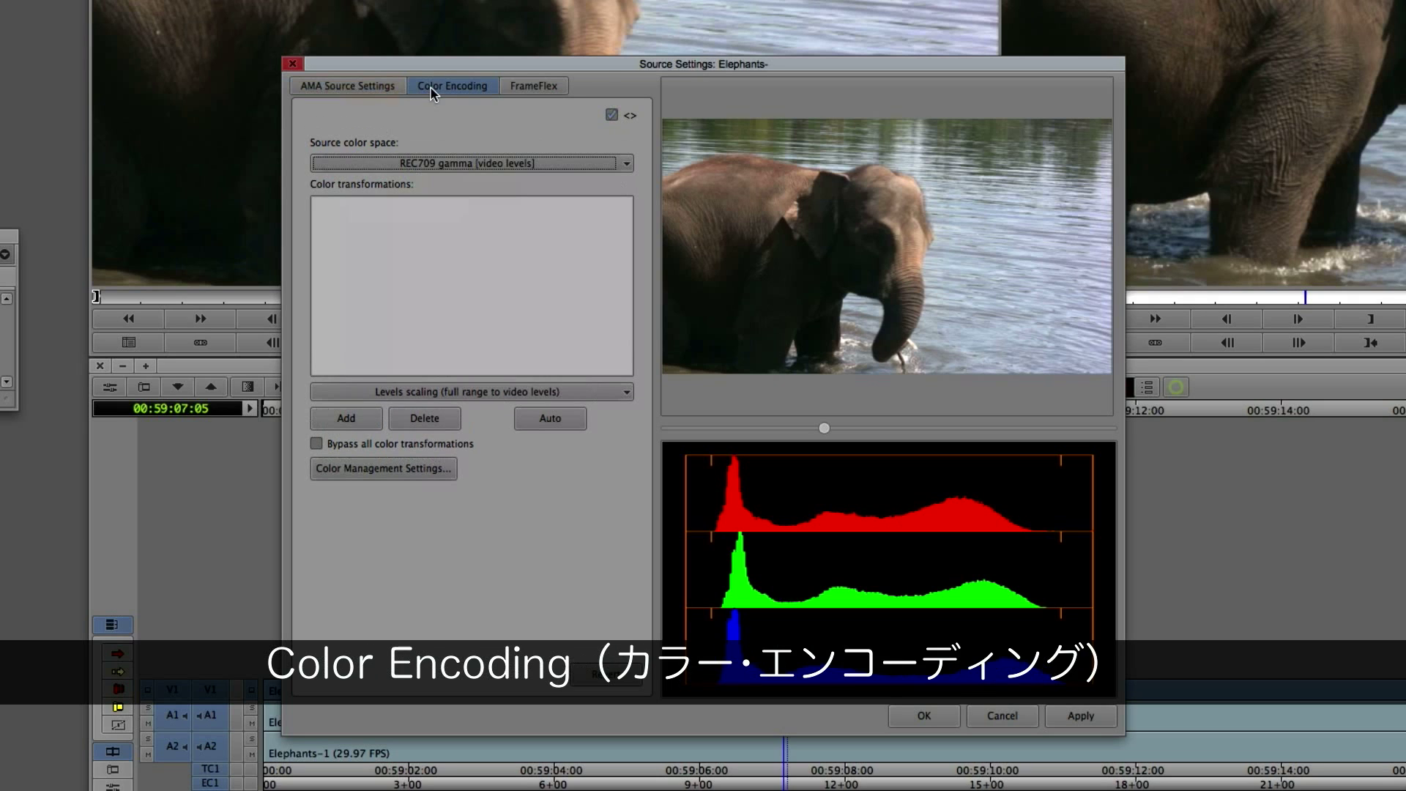
click(558, 87)
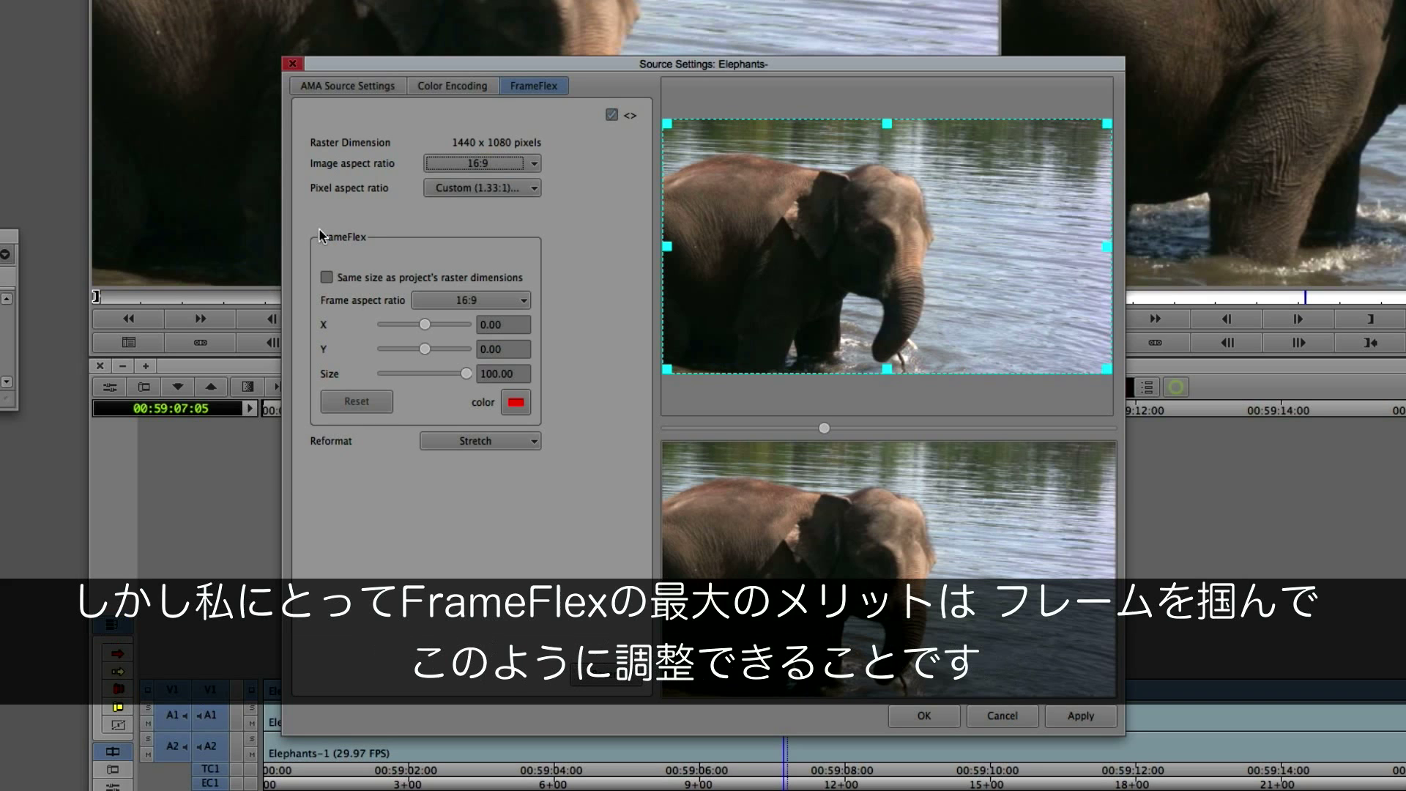
- Reframe the Elephants-1 source clip around the elephant with FrameFlex at X -2.31, Y 6.63 and size 63.02, and accept the settings
drag(667, 369, 828, 313)
drag(907, 228, 776, 270)
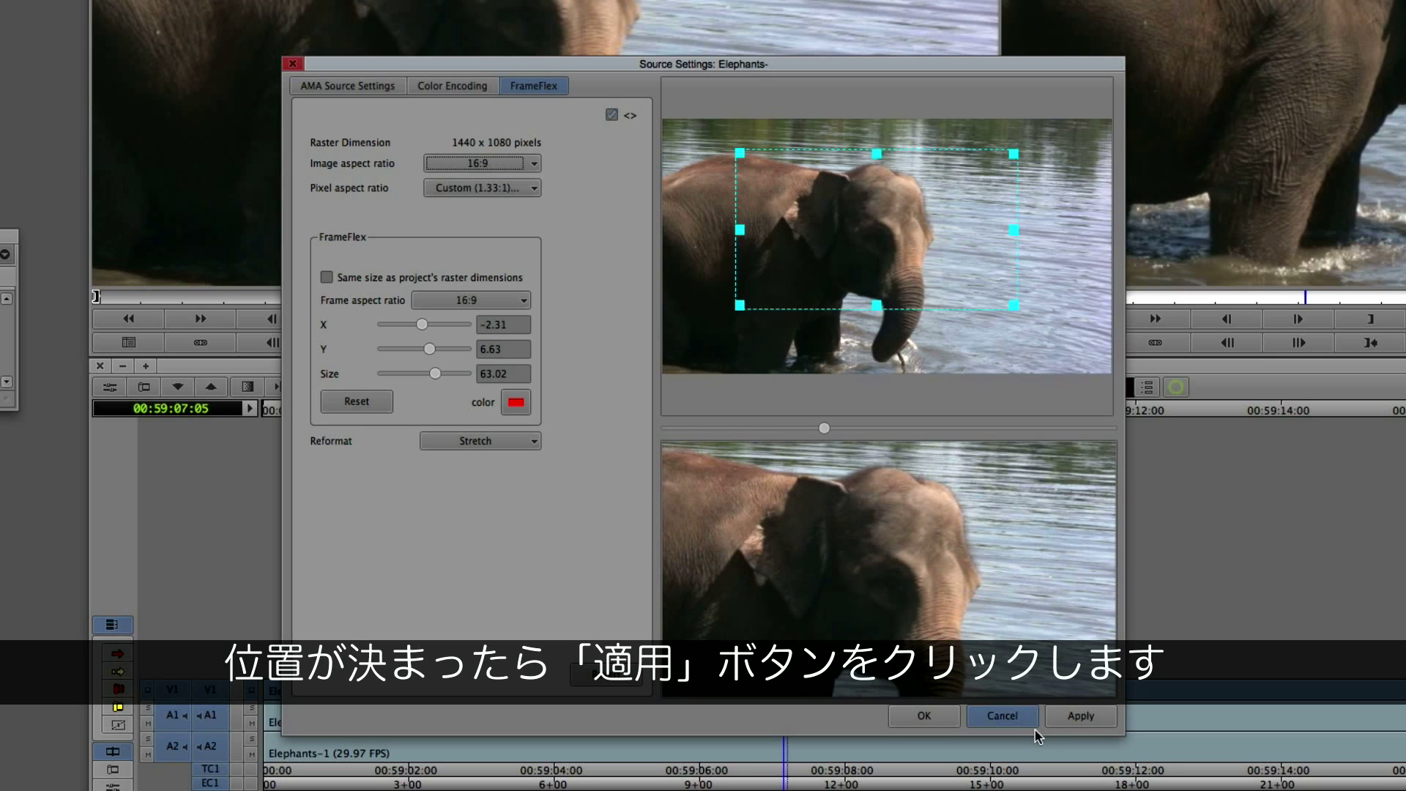
click(1079, 717)
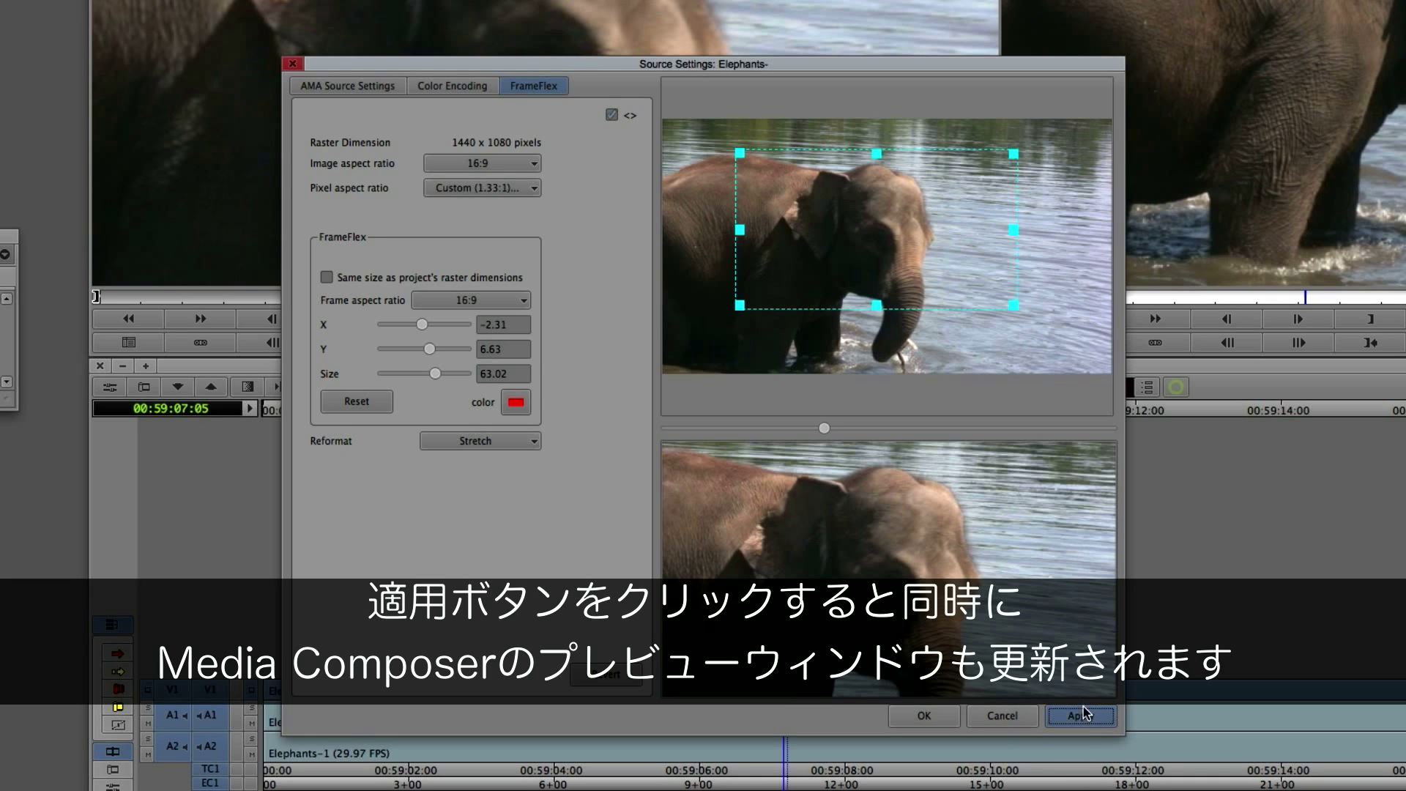
click(924, 715)
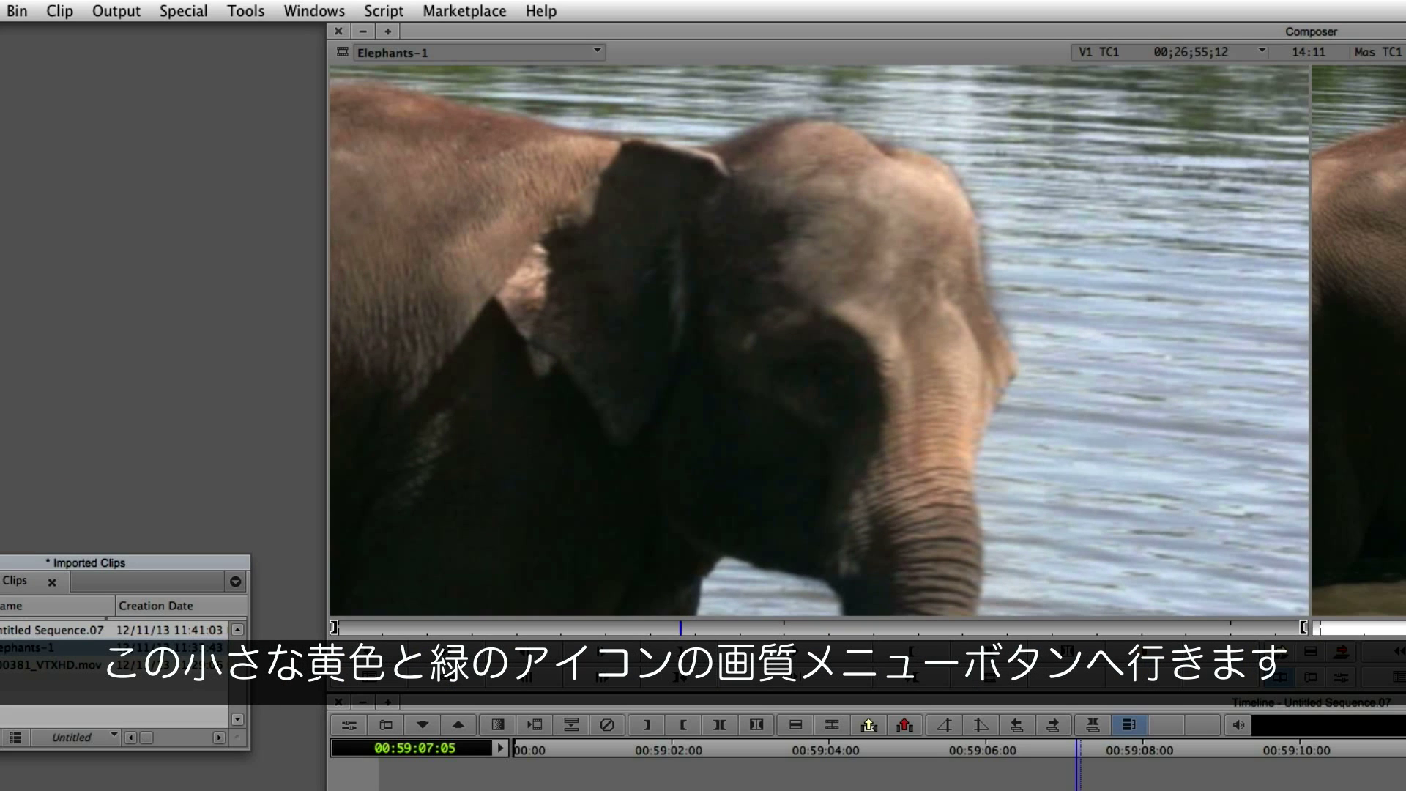
- Switch the timeline's video quality to the full green setting and play the sequence backward to about 00:59:05:01
click(373, 790)
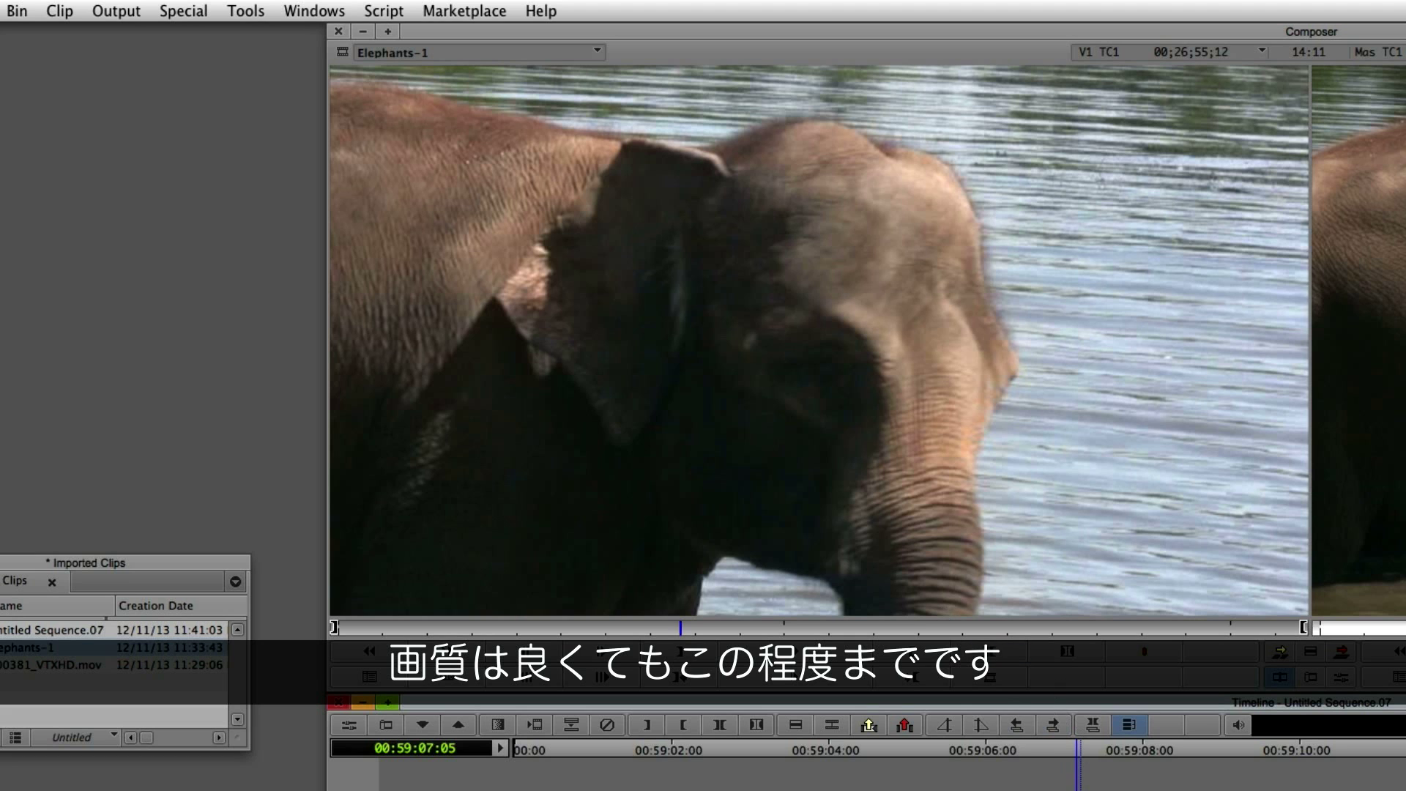
key(j)
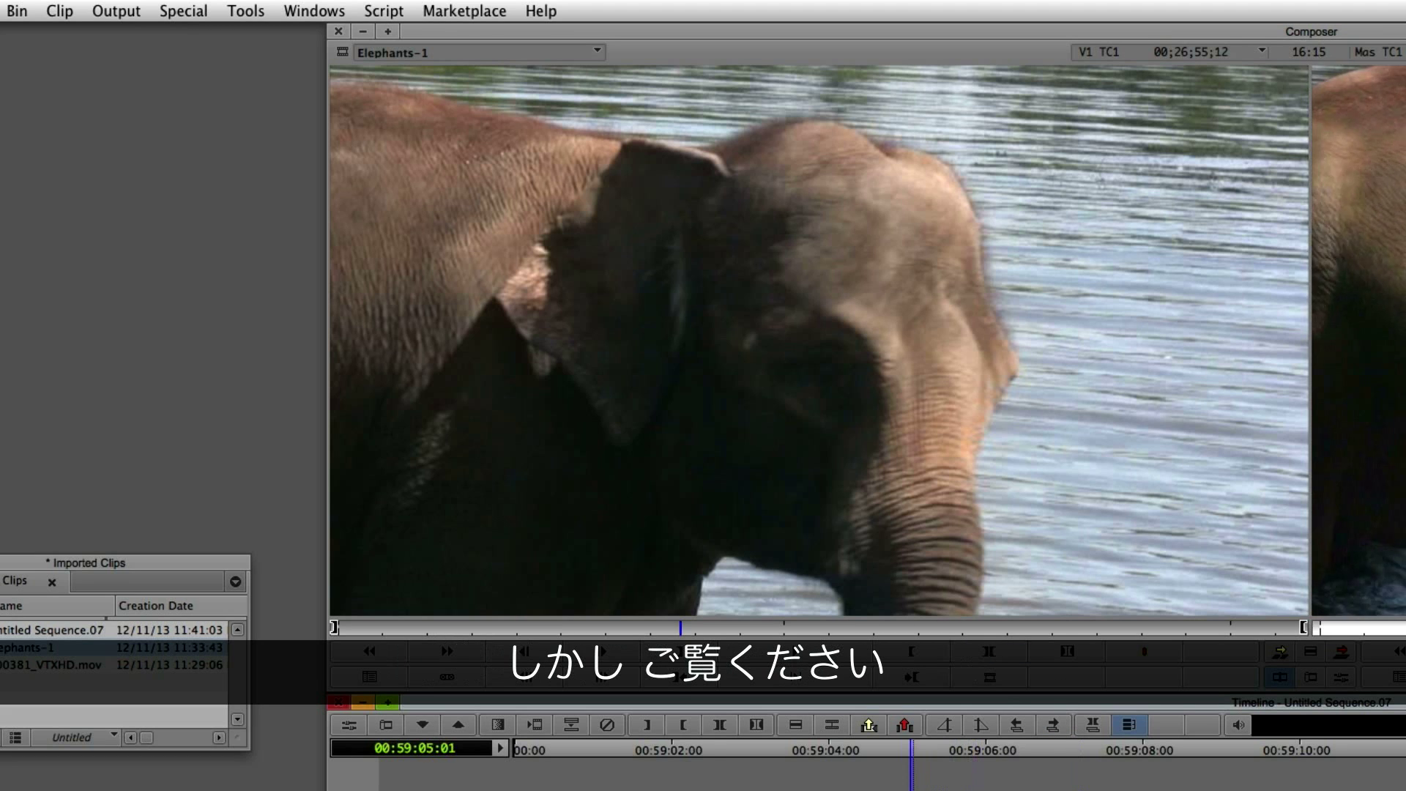
- Edit the reframed Elephants-1 clip into the timeline again and place the sequence playhead at about 00:59:00:23
click(795, 436)
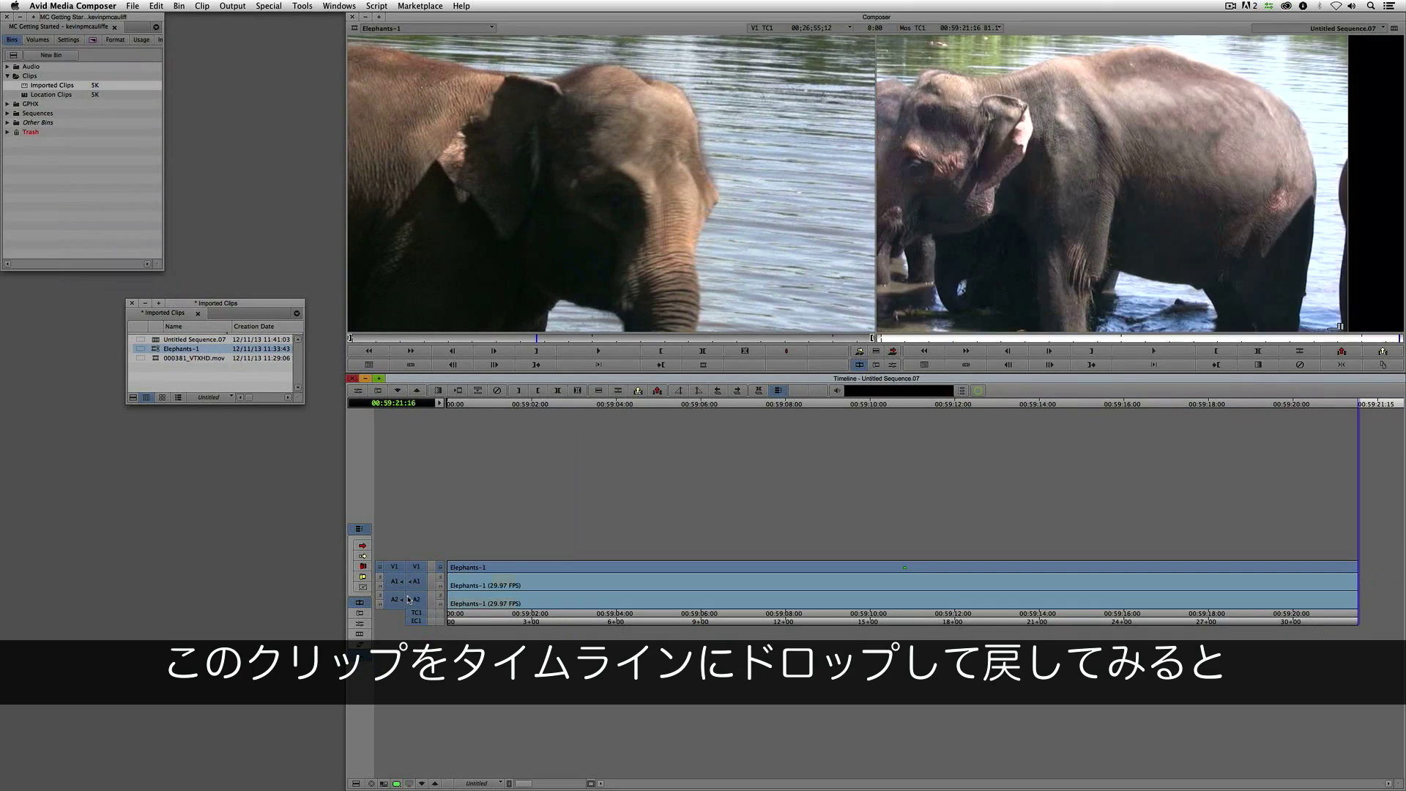
click(705, 708)
drag(589, 591, 513, 432)
drag(495, 333, 360, 338)
mouse_move(486, 597)
mouse_down()
mouse_move(449, 596)
mouse_move(481, 594)
mouse_up()
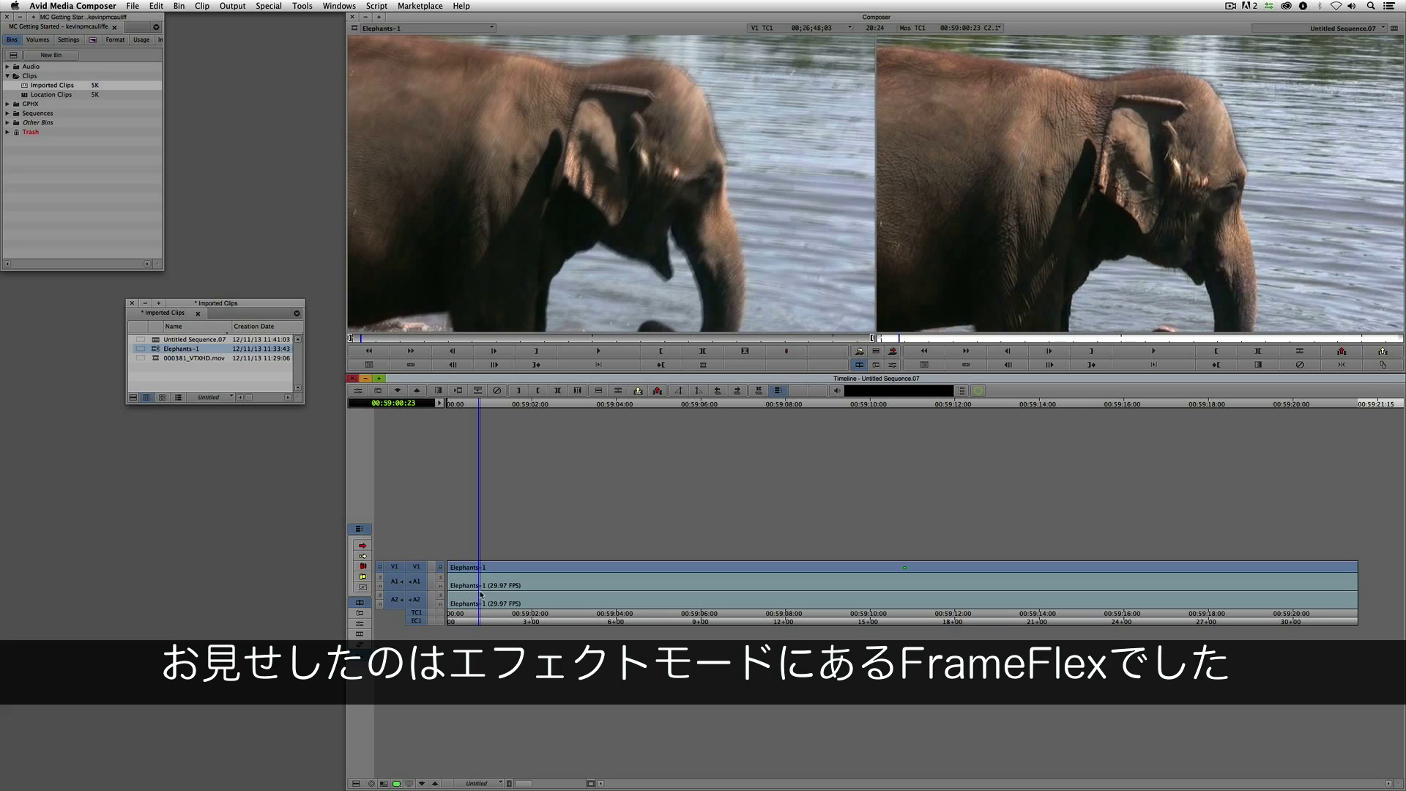
- Tighten the sequence clip's FrameFlex framing around the elephant's head in the Effect Editor to X 1.4, Y 6.8 and size about 49.6
click(359, 624)
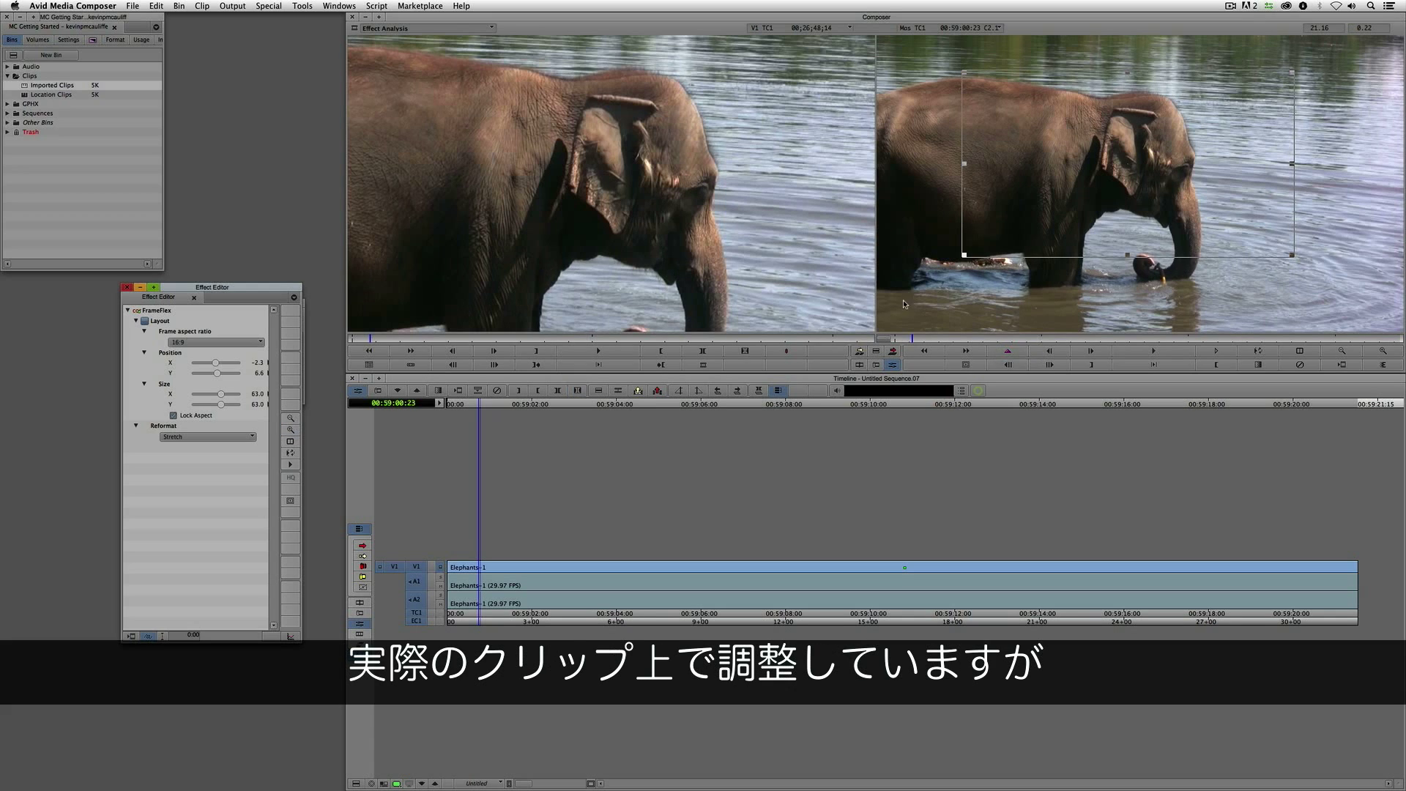
drag(1014, 175, 1098, 145)
drag(1001, 66, 1067, 112)
drag(1119, 156, 1106, 149)
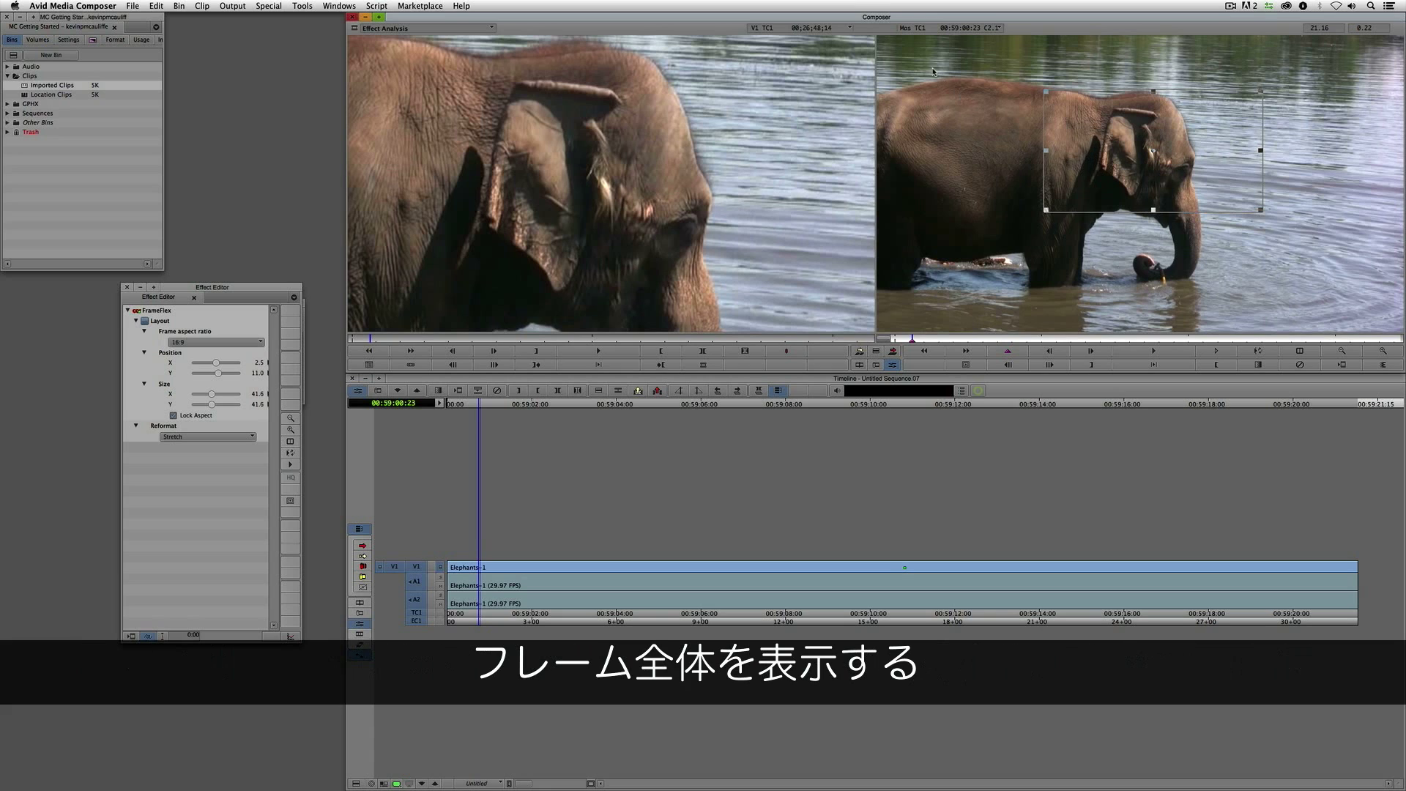
drag(1074, 171, 1068, 183)
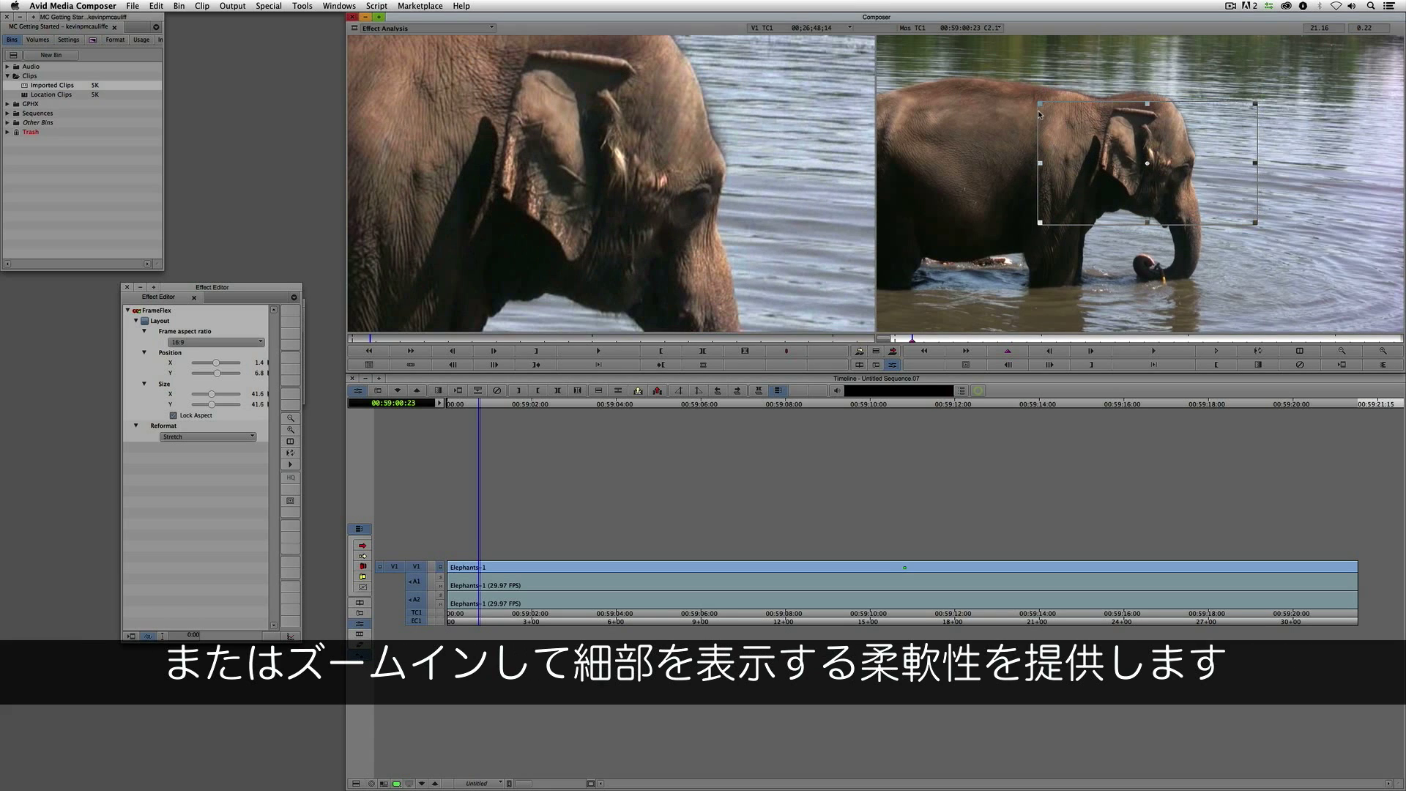
drag(1040, 104, 1018, 93)
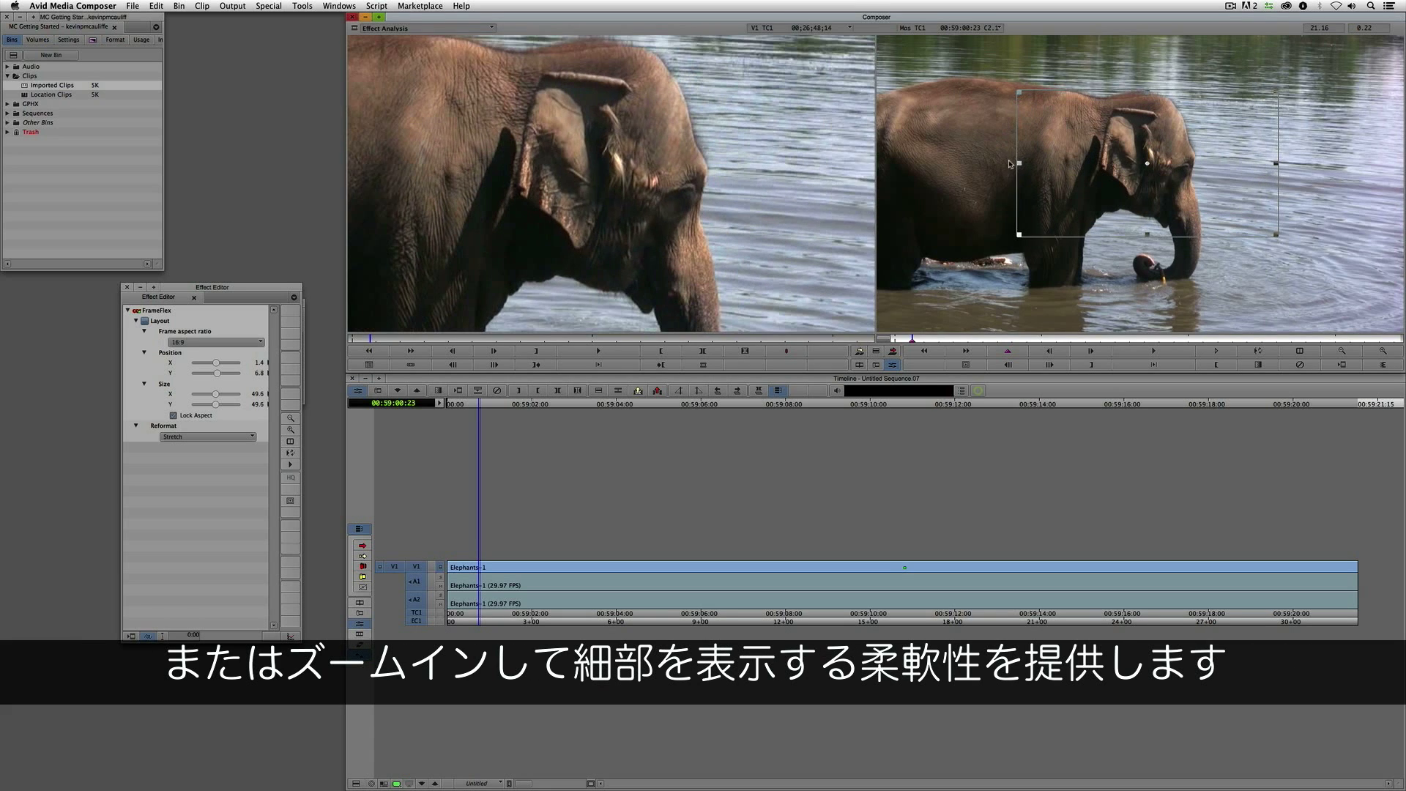
- Animate the FrameFlex frame by enlarging it to size 85.7 near the end of the clip, and preview the zoom-out
key(End)
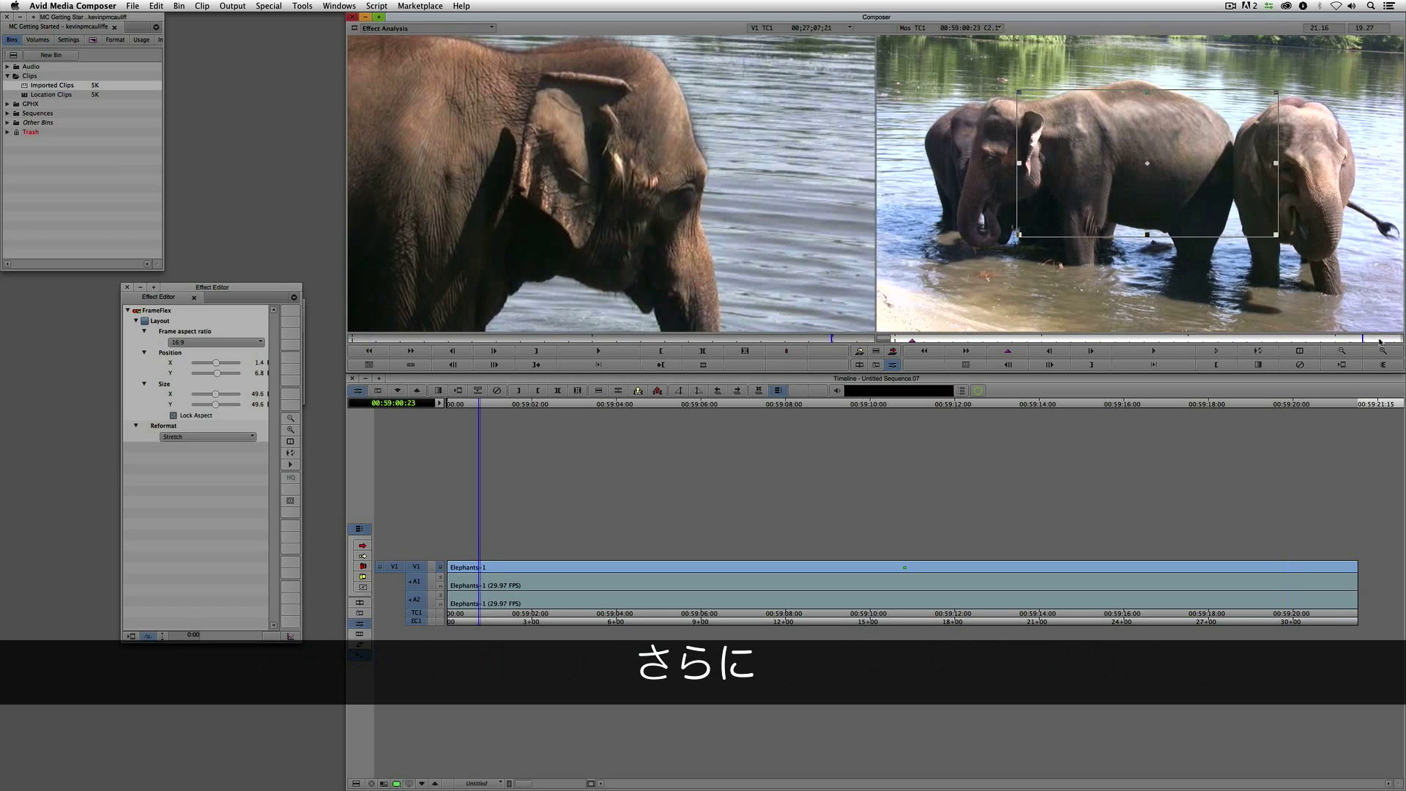
drag(1019, 235, 1017, 368)
click(1011, 365)
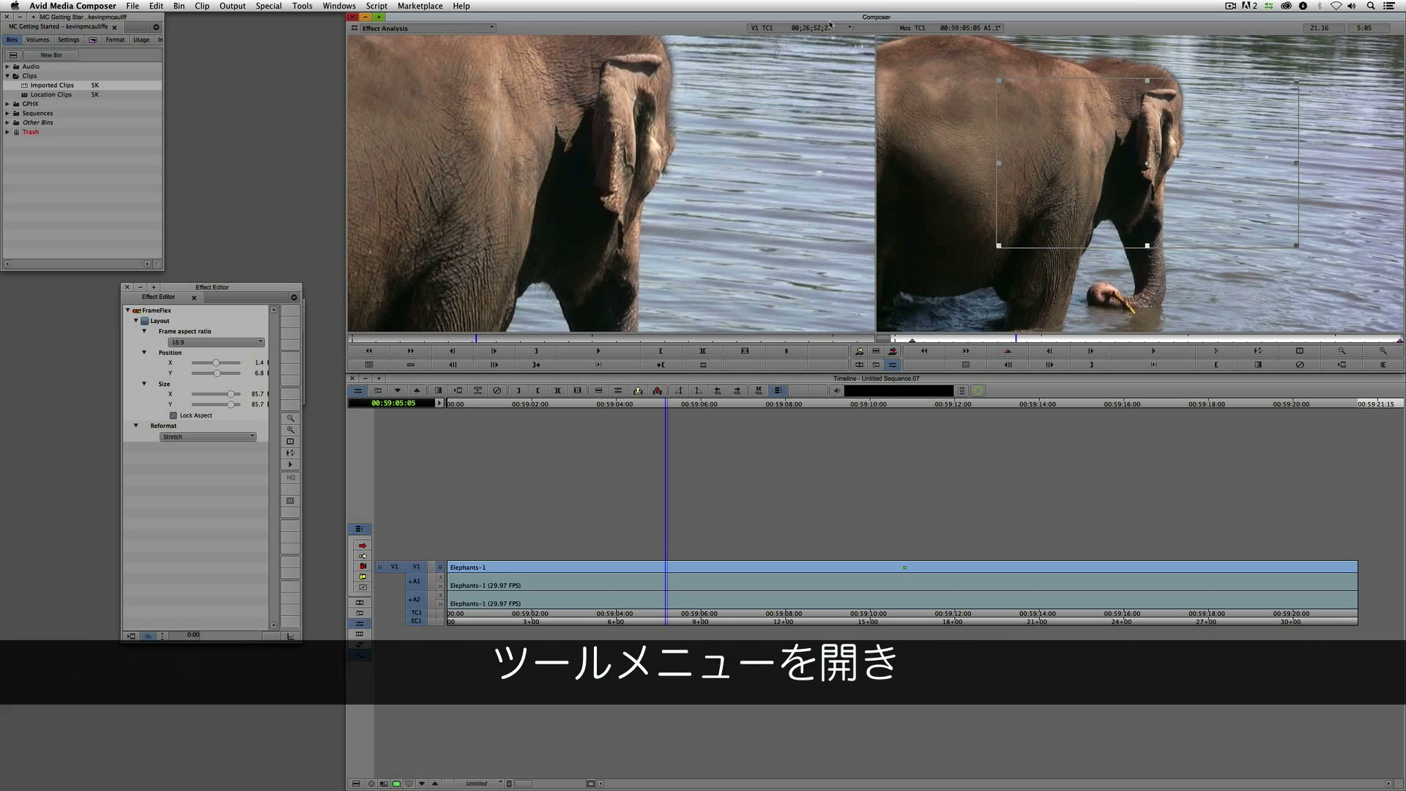
- Open the Dynamic Media Folders tool
click(300, 6)
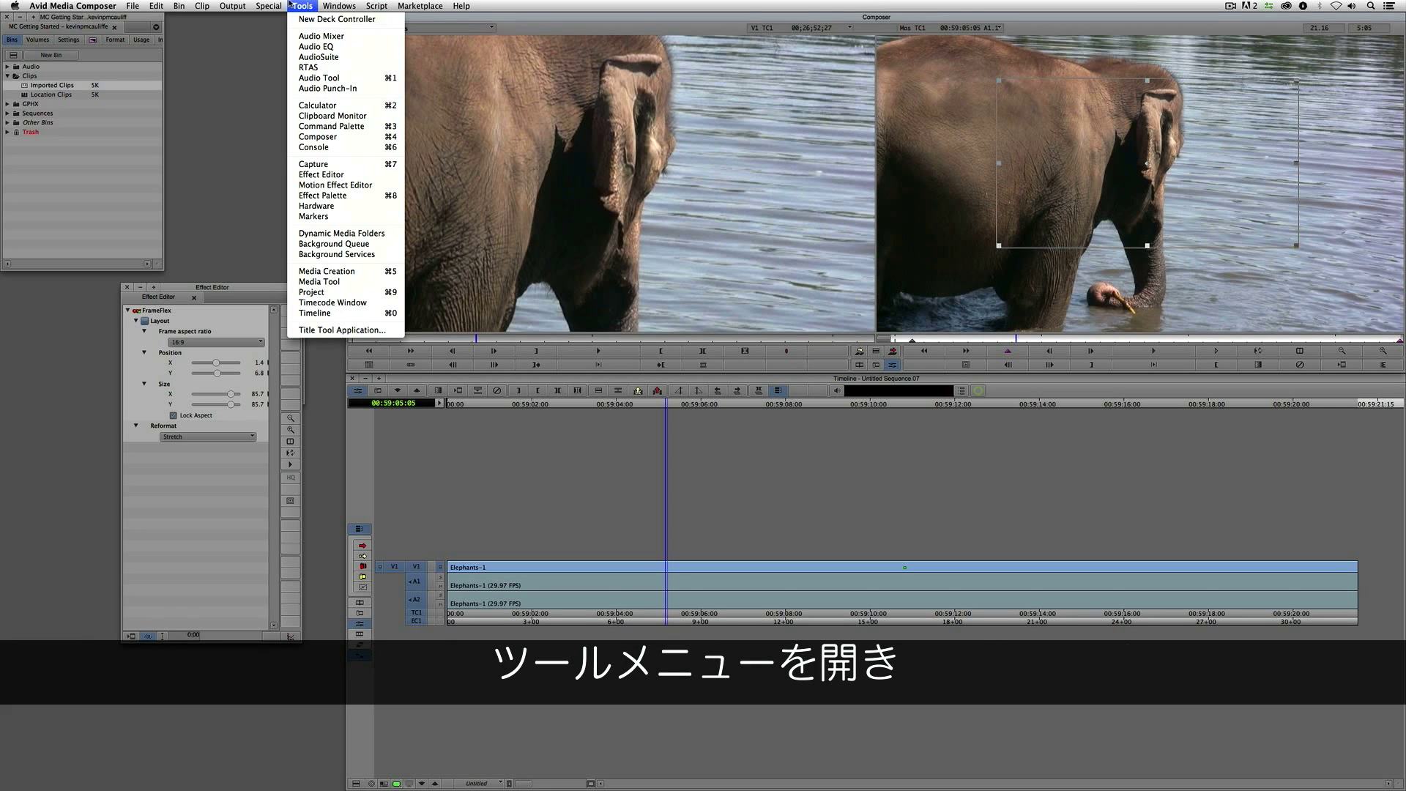
click(360, 234)
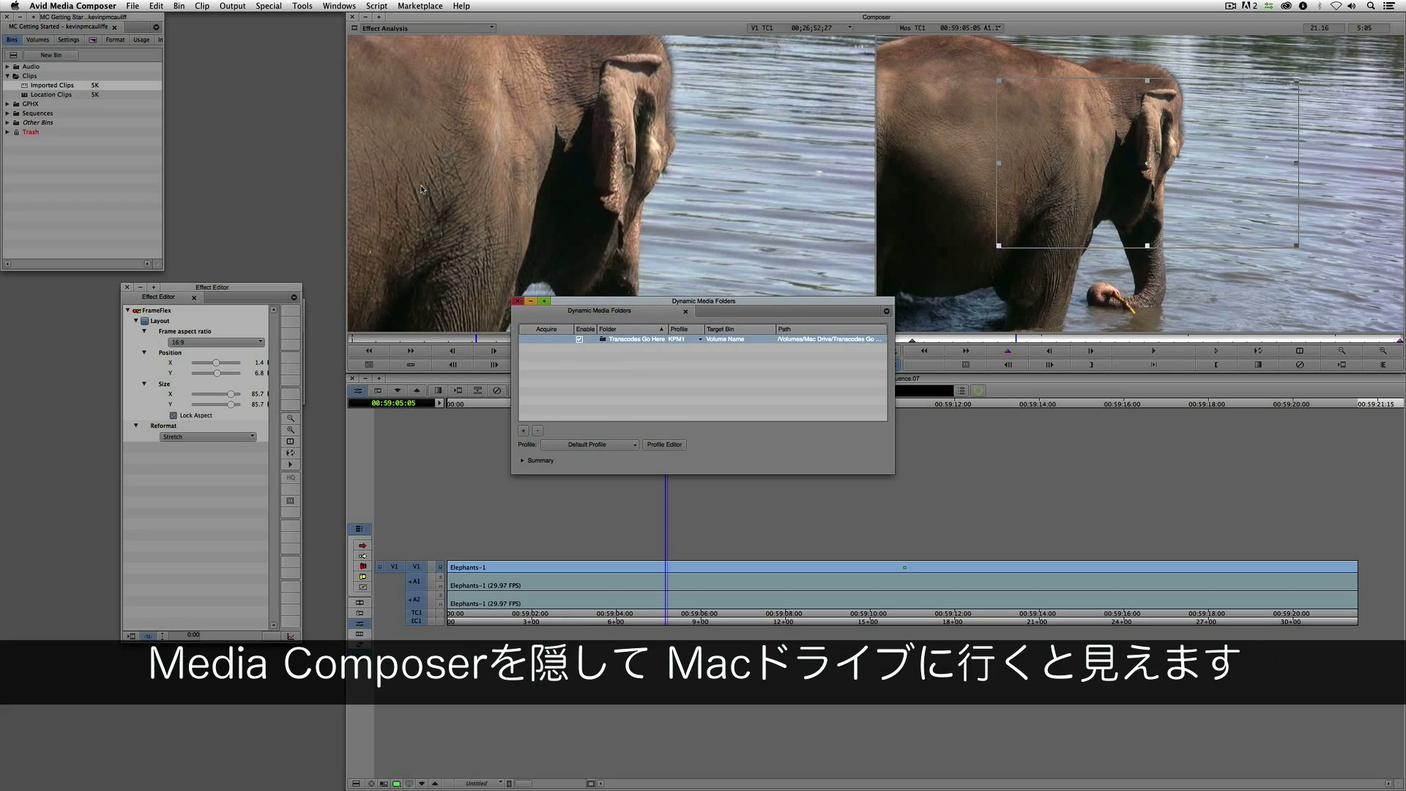
- Switch to Finder to examine the contents of the Transcodes Go Here folder on Mac Drive, and return to Media Composer
key(super+h)
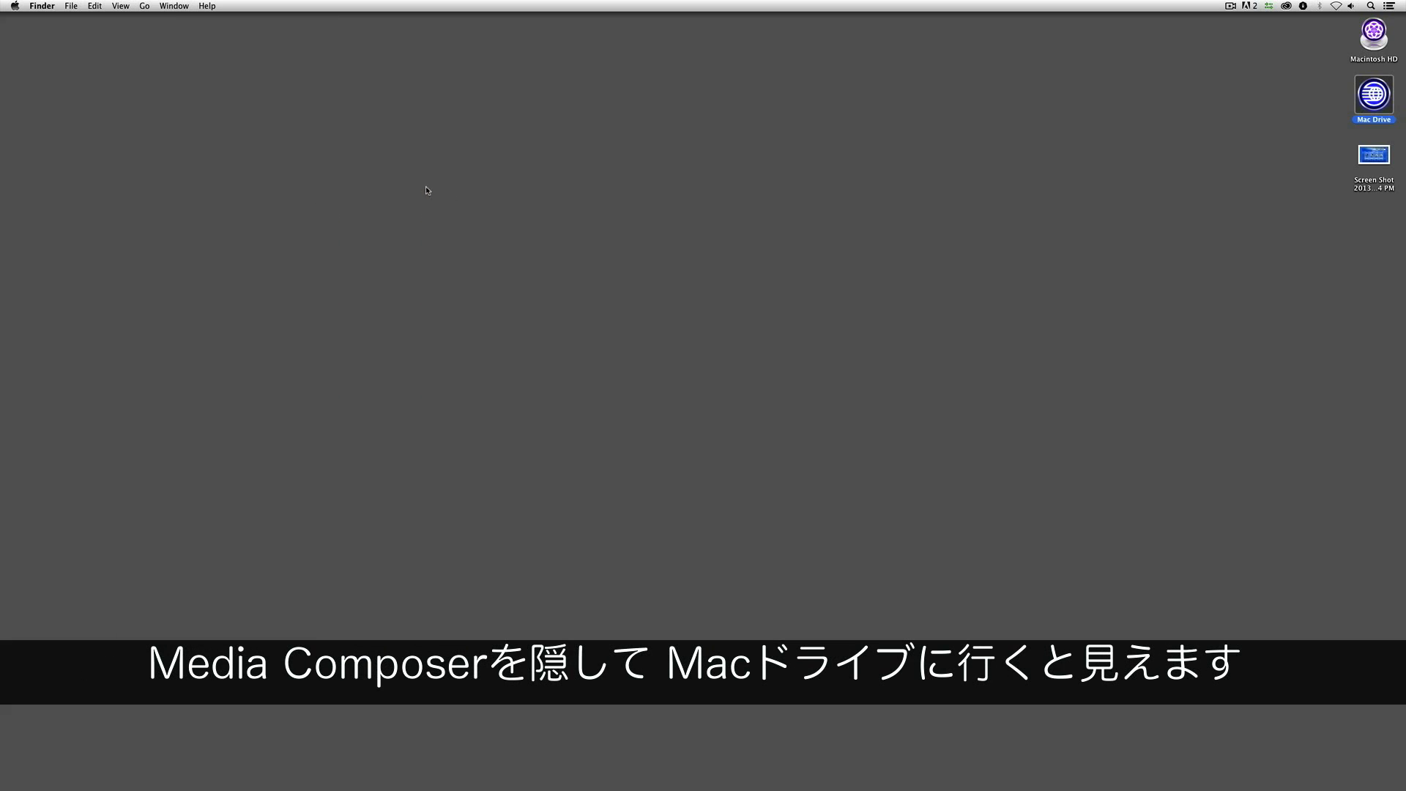
double_click(1375, 95)
scroll(531, 443, down, 10)
scroll(526, 440, down, 3)
double_click(497, 457)
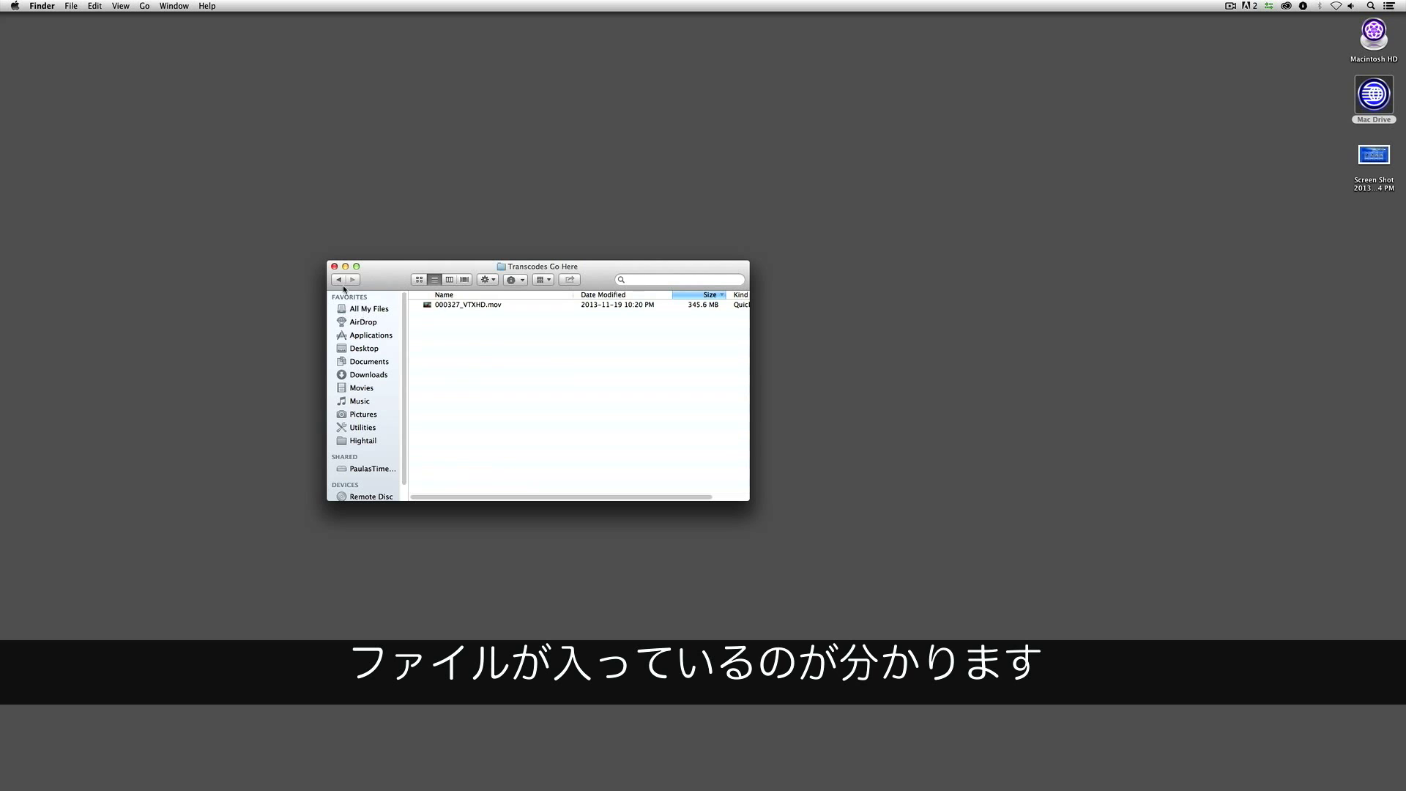
key(super+Tab)
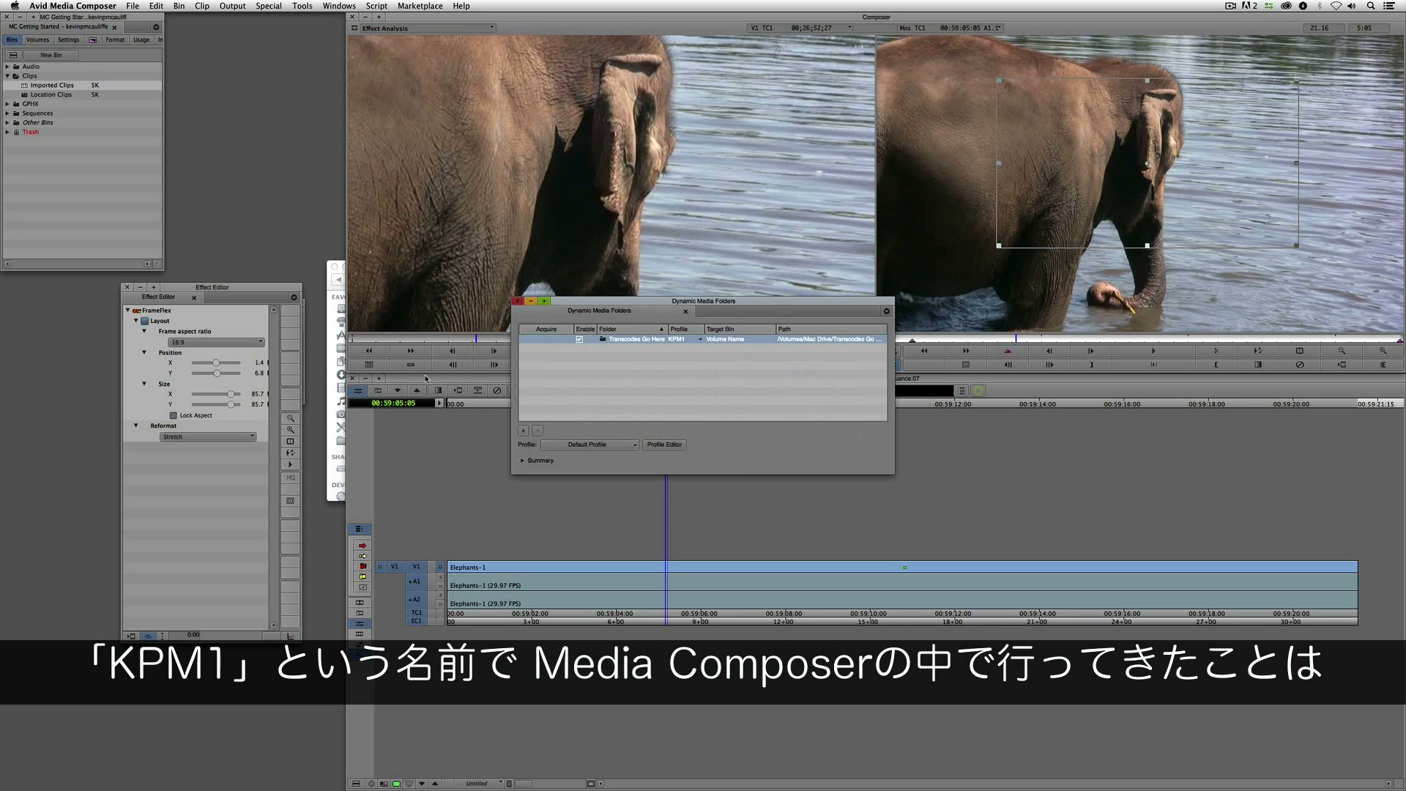
- Select the KPM1 profile in Dynamic Media Folders and expand its summary
click(605, 444)
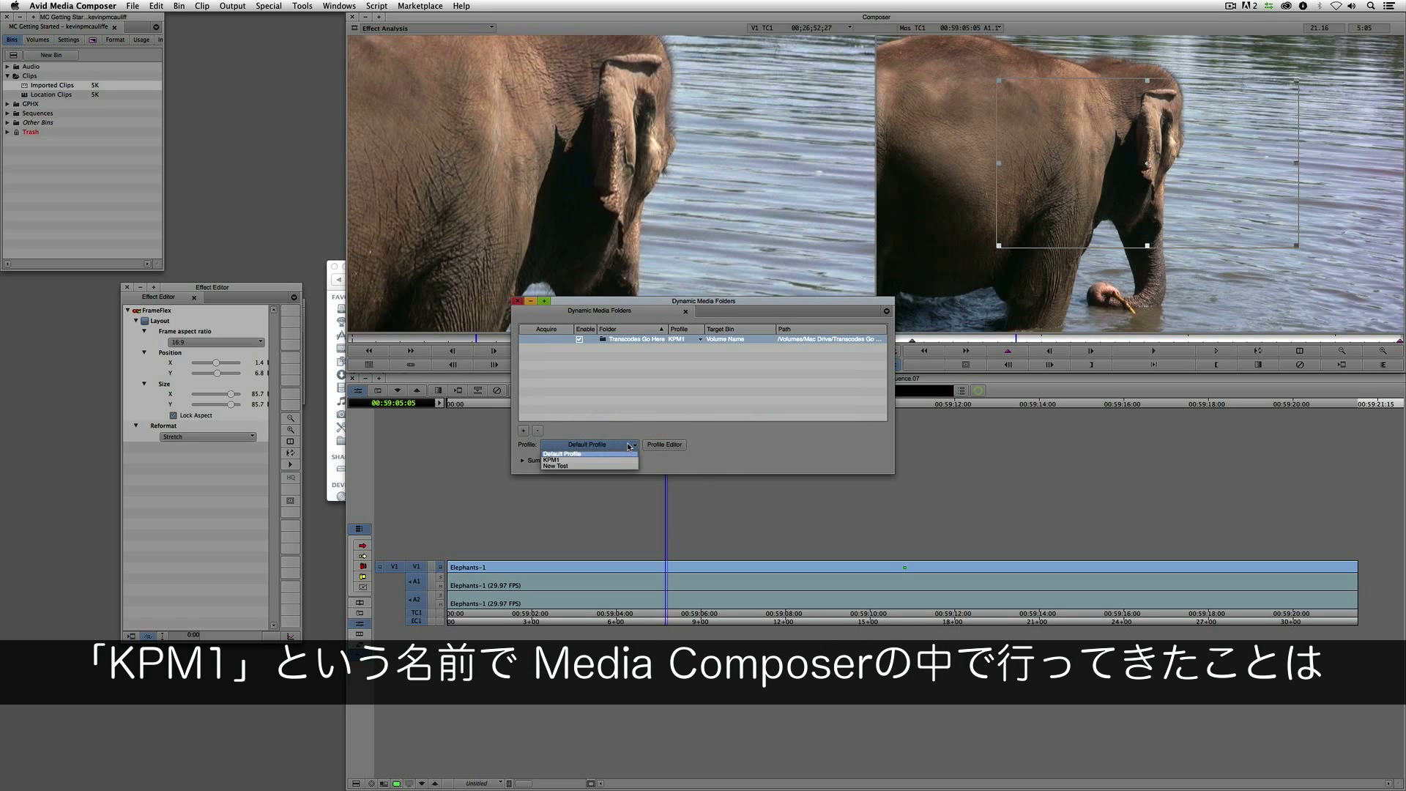
click(613, 460)
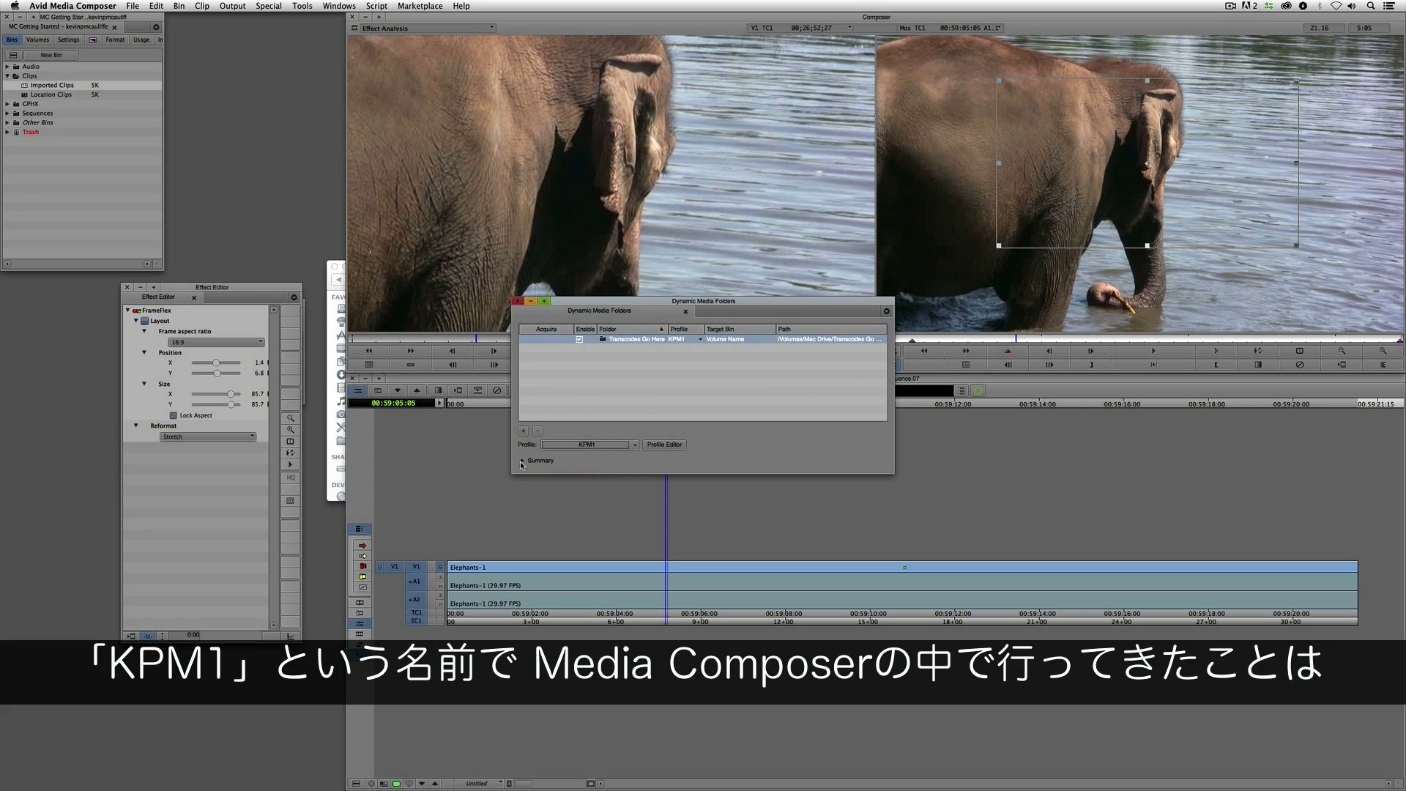
click(524, 460)
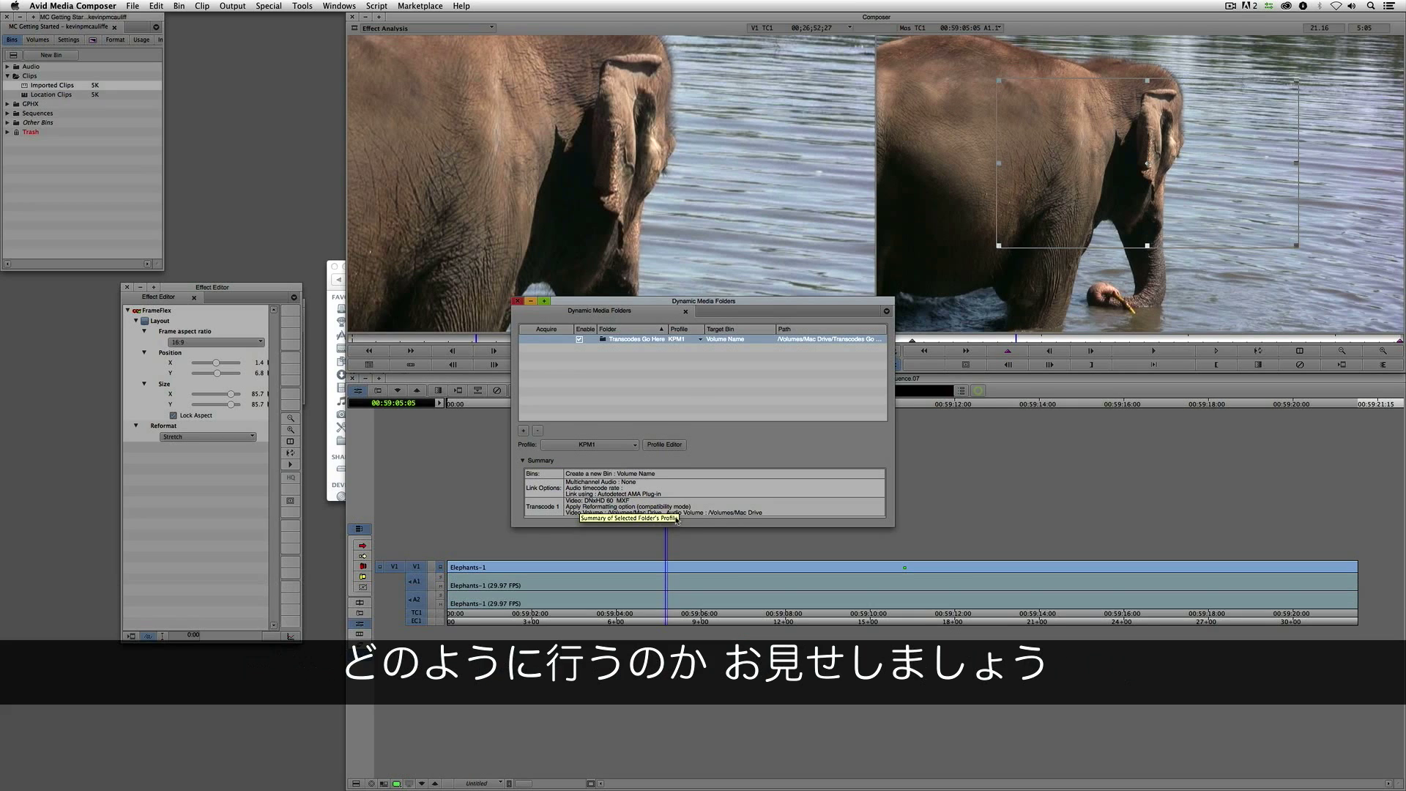
- Switch to Finder and copy 000377_VTXHD.mov from the Footage/Boxing folder on Mac Drive into the Transcodes Go Here folder
key(super+h)
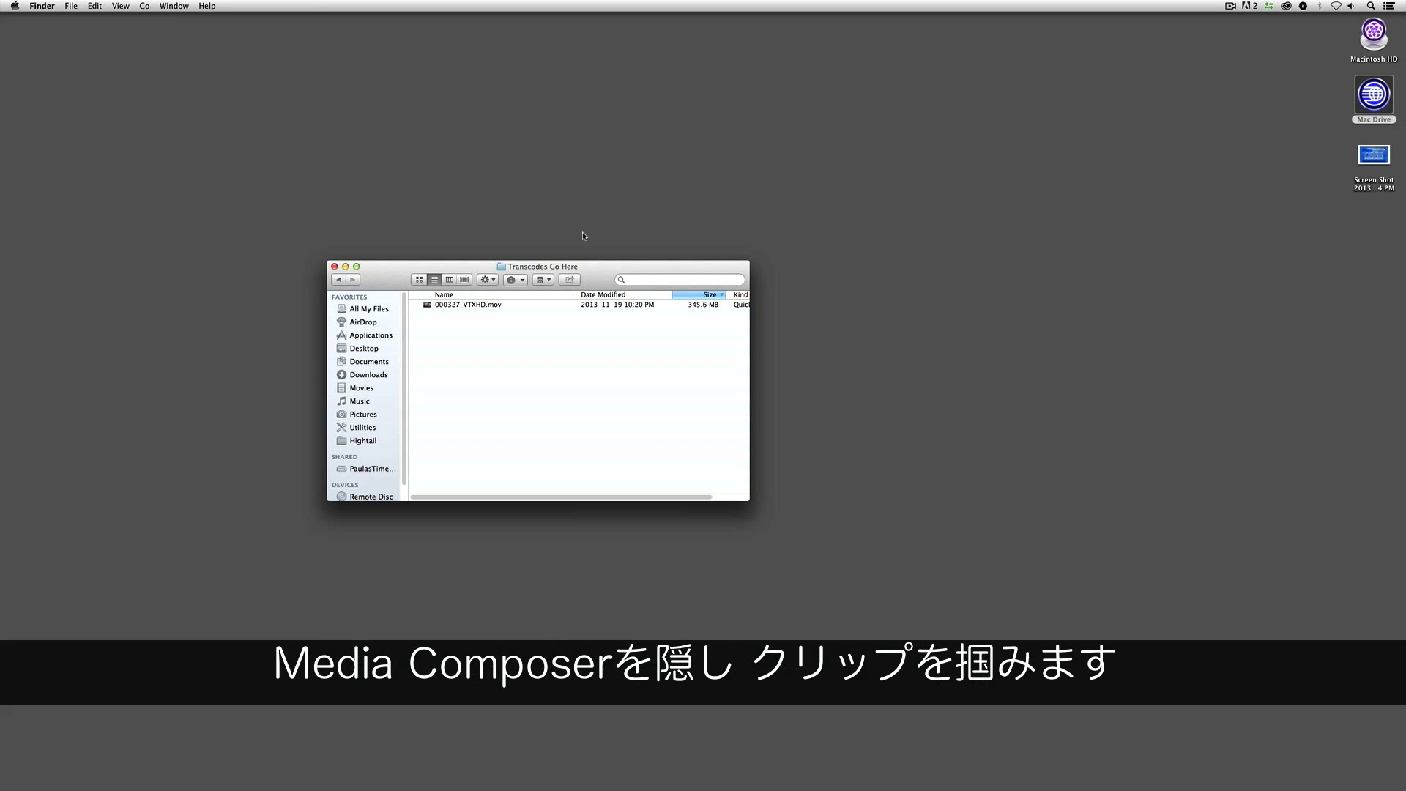
double_click(1393, 58)
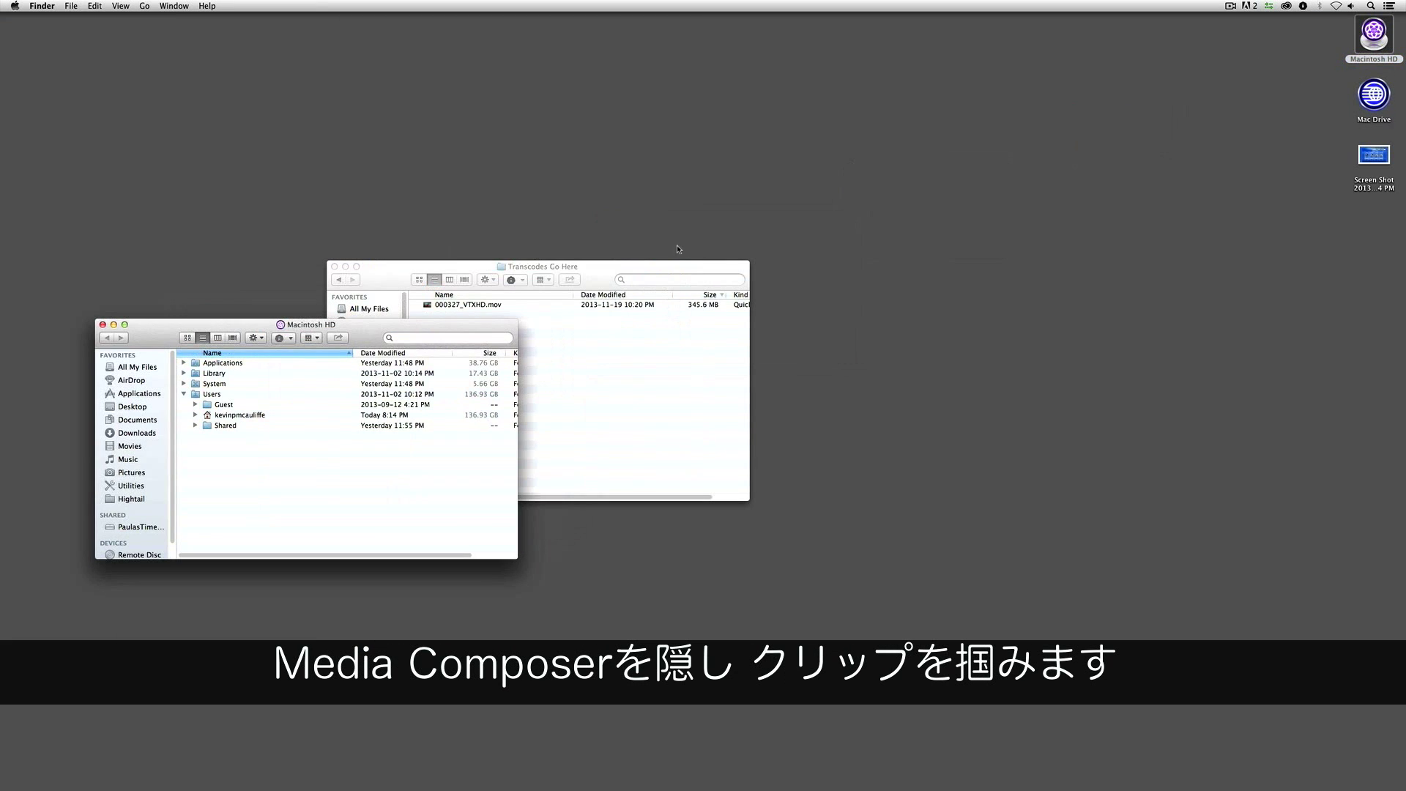
scroll(159, 448, down, 2)
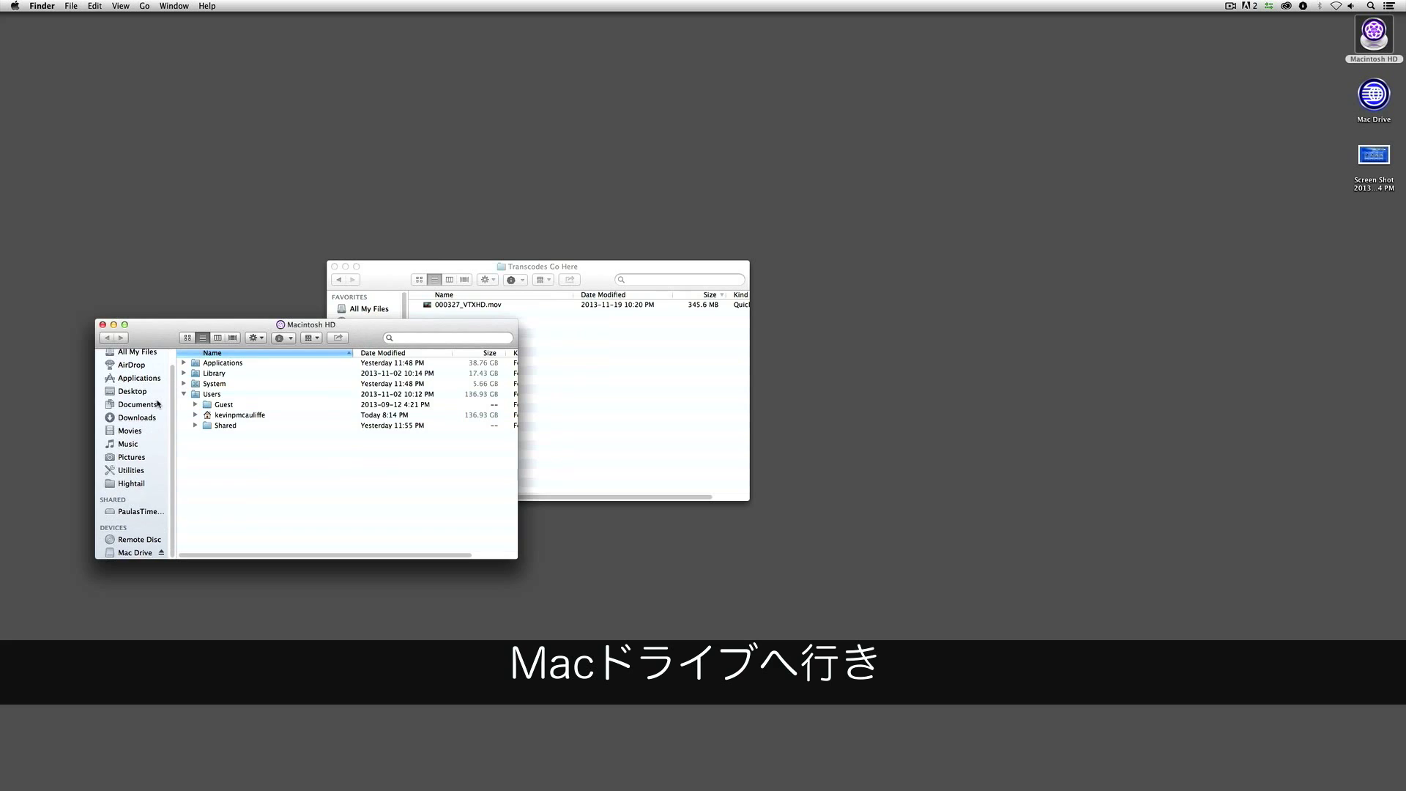
click(135, 552)
scroll(234, 393, down, 5)
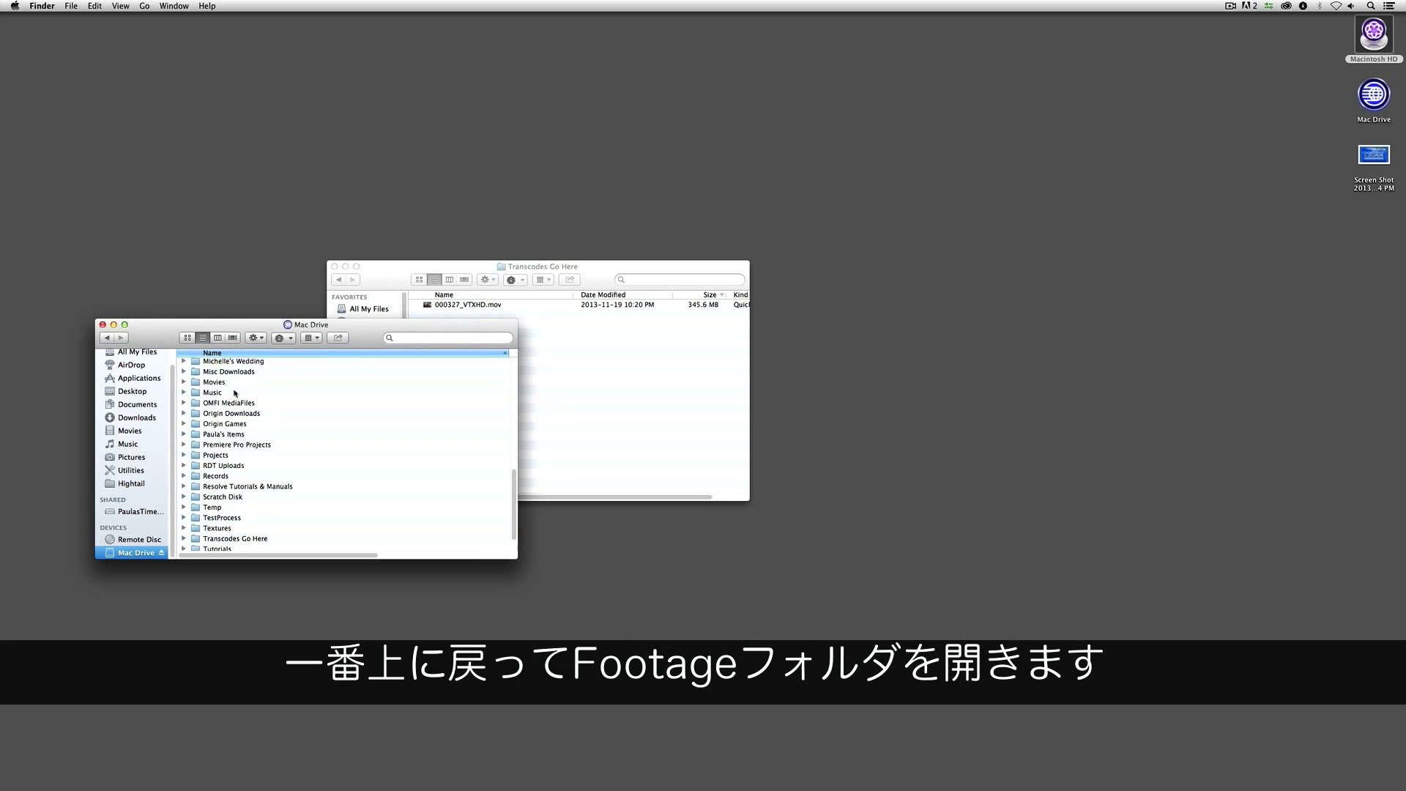
scroll(234, 393, up, 5)
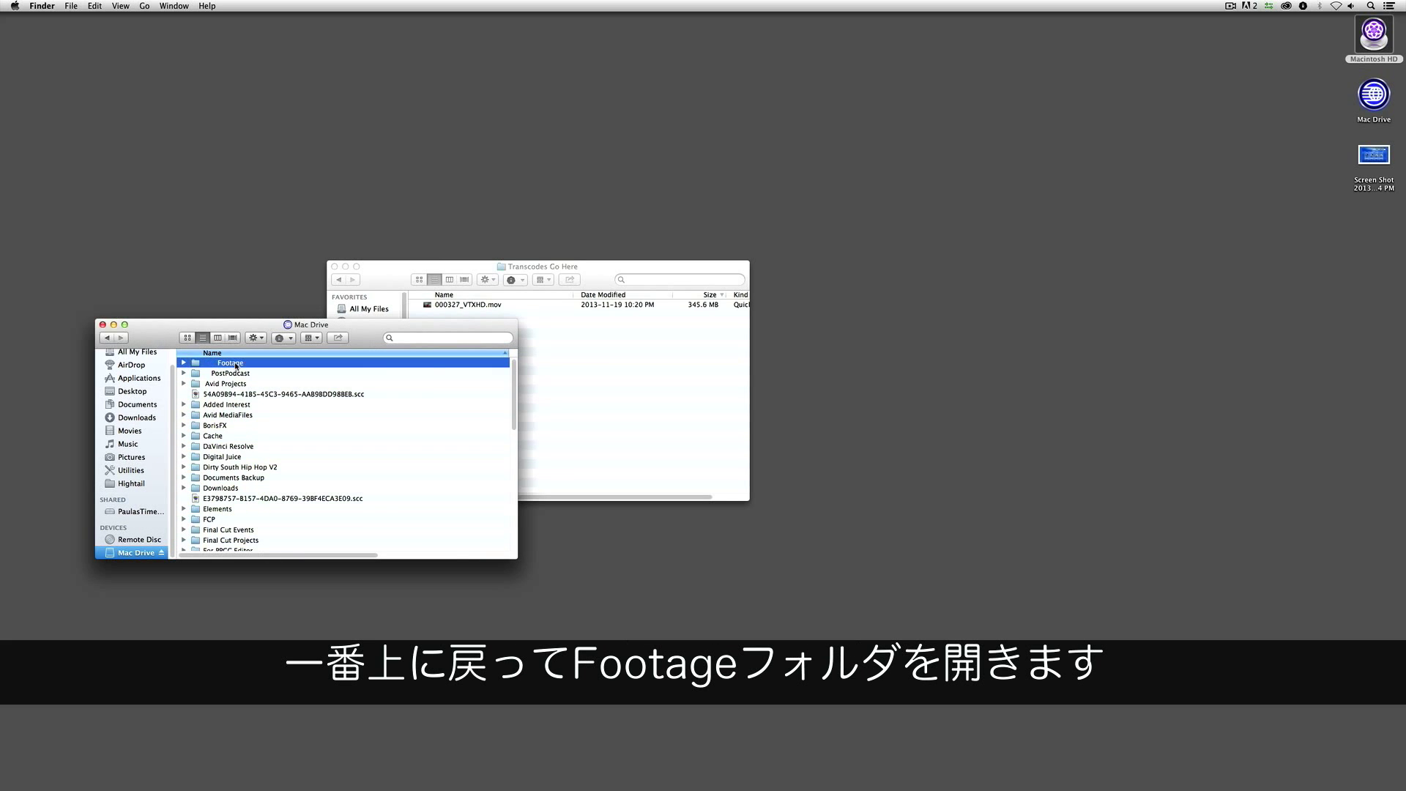
double_click(238, 362)
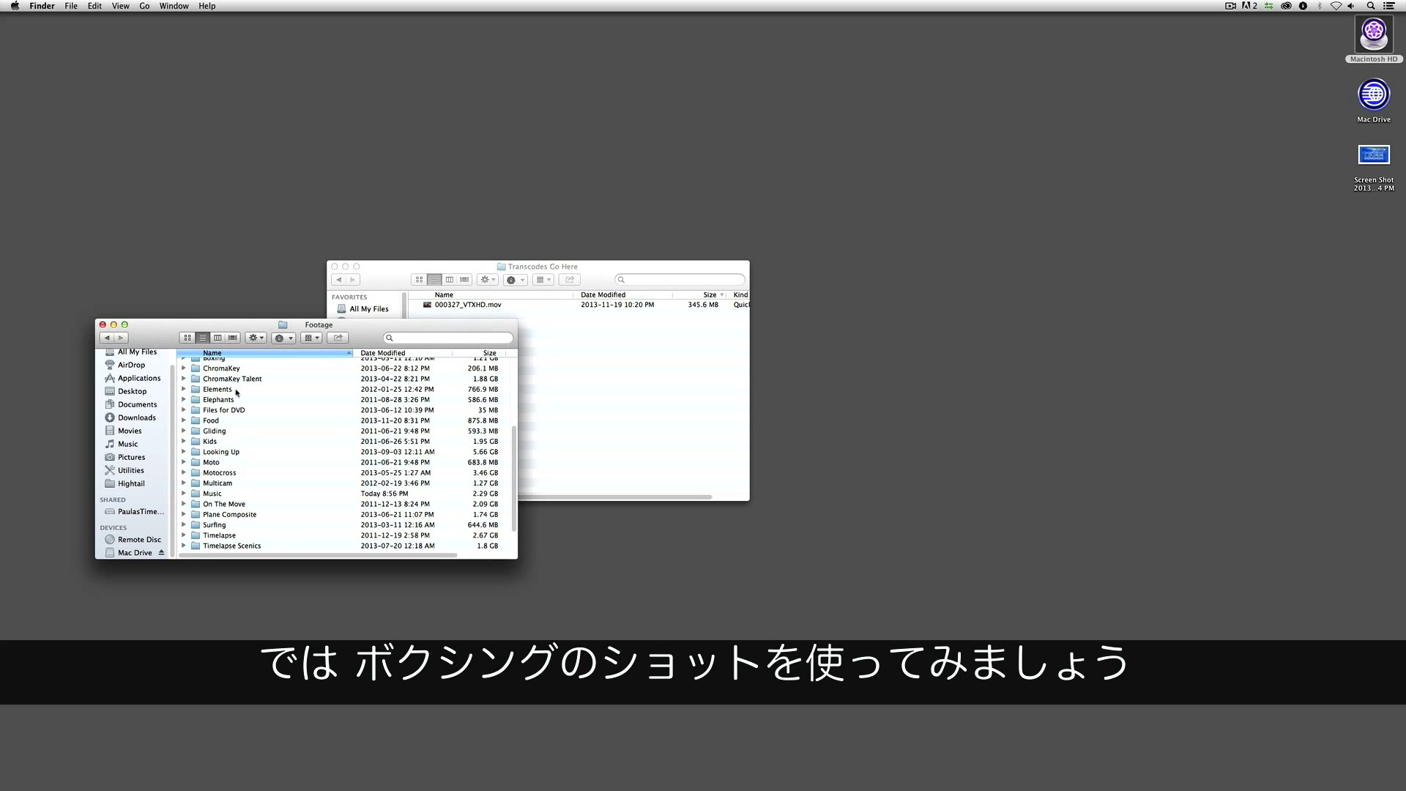
scroll(239, 394, up, 3)
double_click(233, 441)
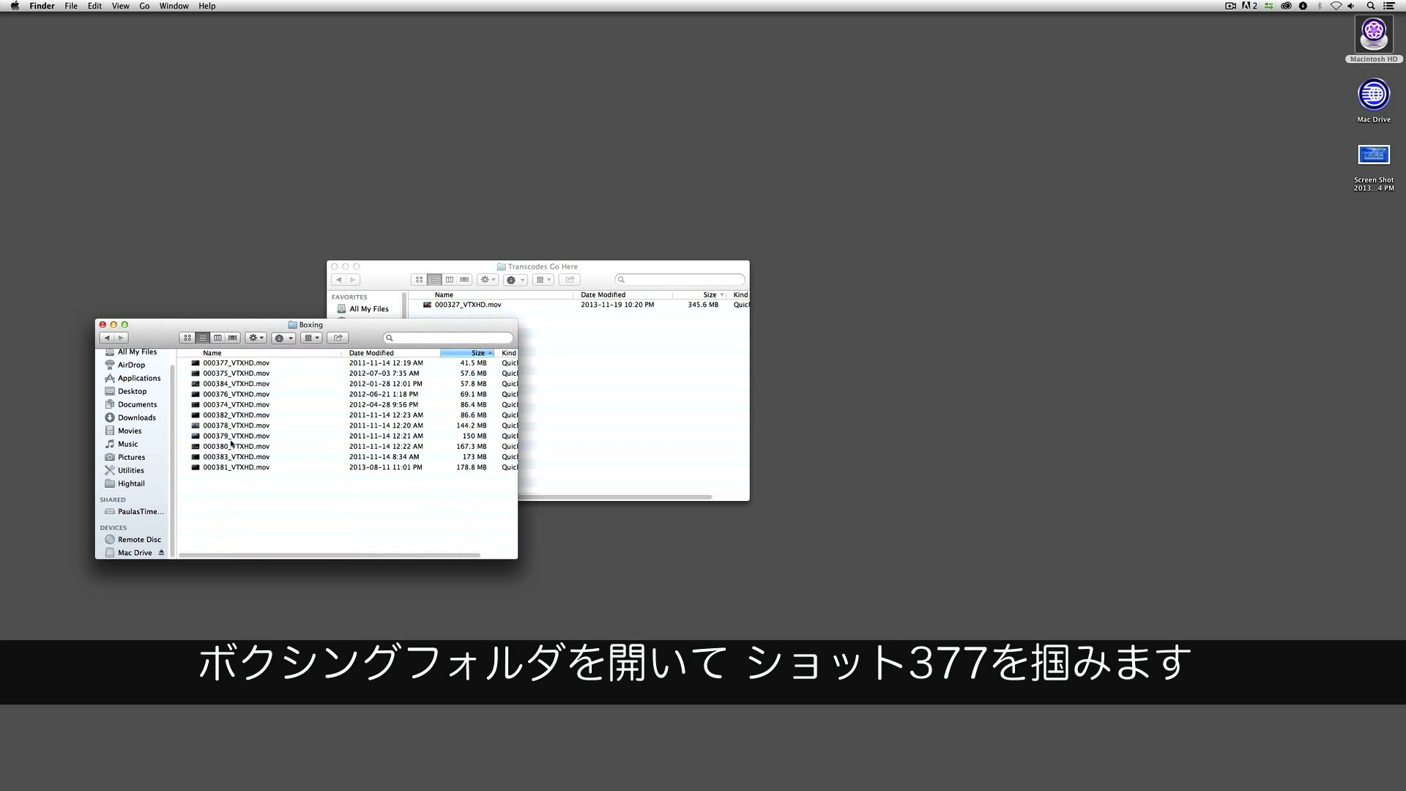
drag(237, 362, 481, 398)
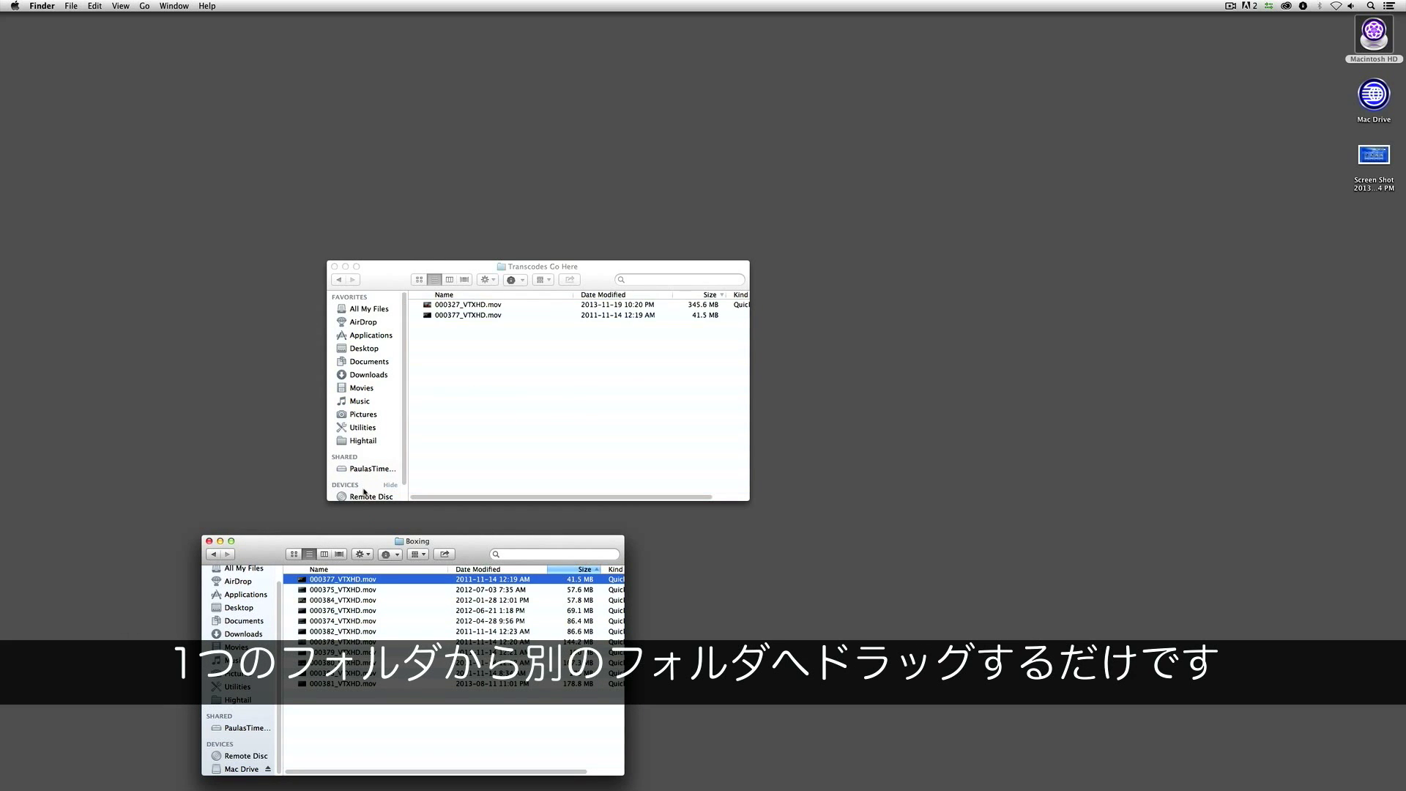
- Return to Media Composer and acquire the new media from the Transcodes Go Here folder in Dynamic Media Folders
key(super+Tab)
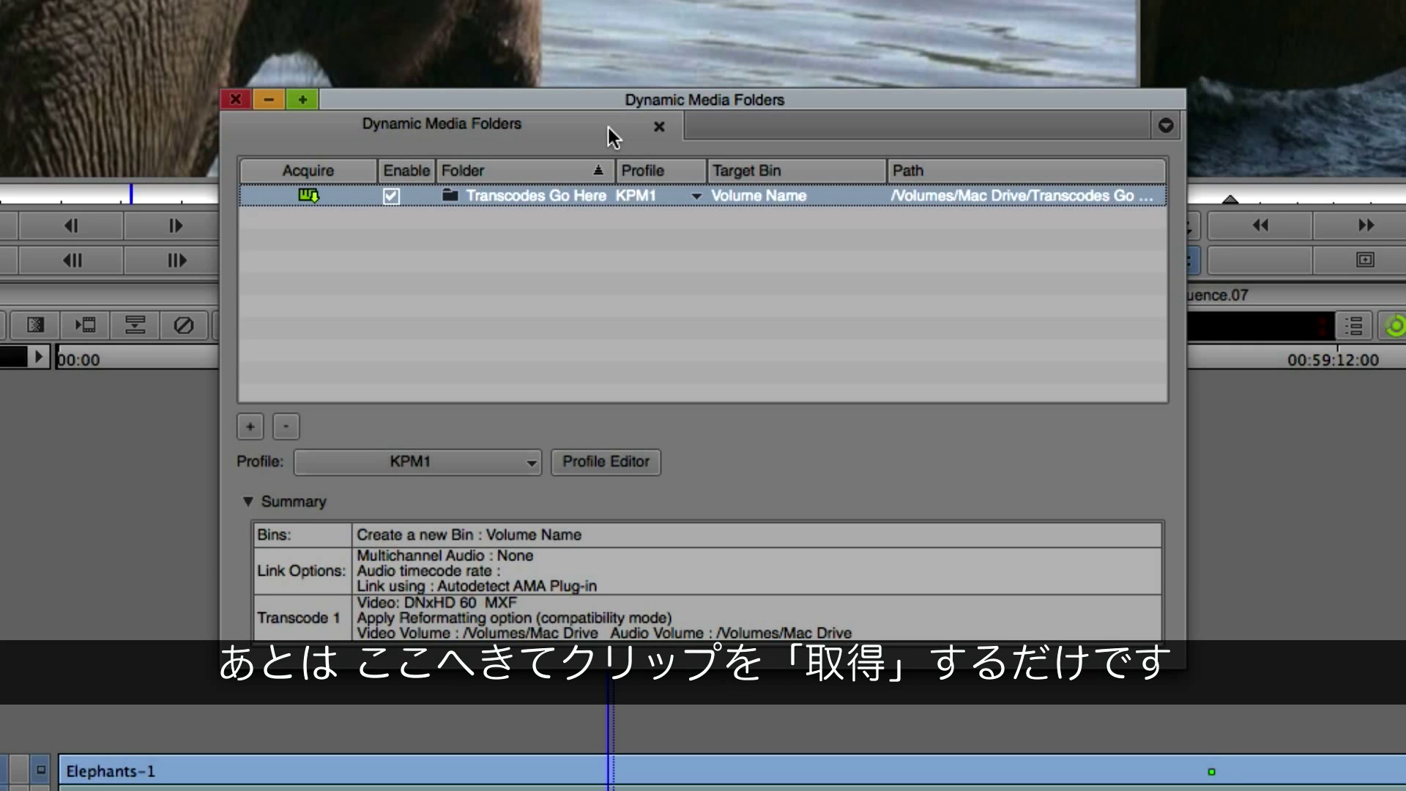
key(Tab)
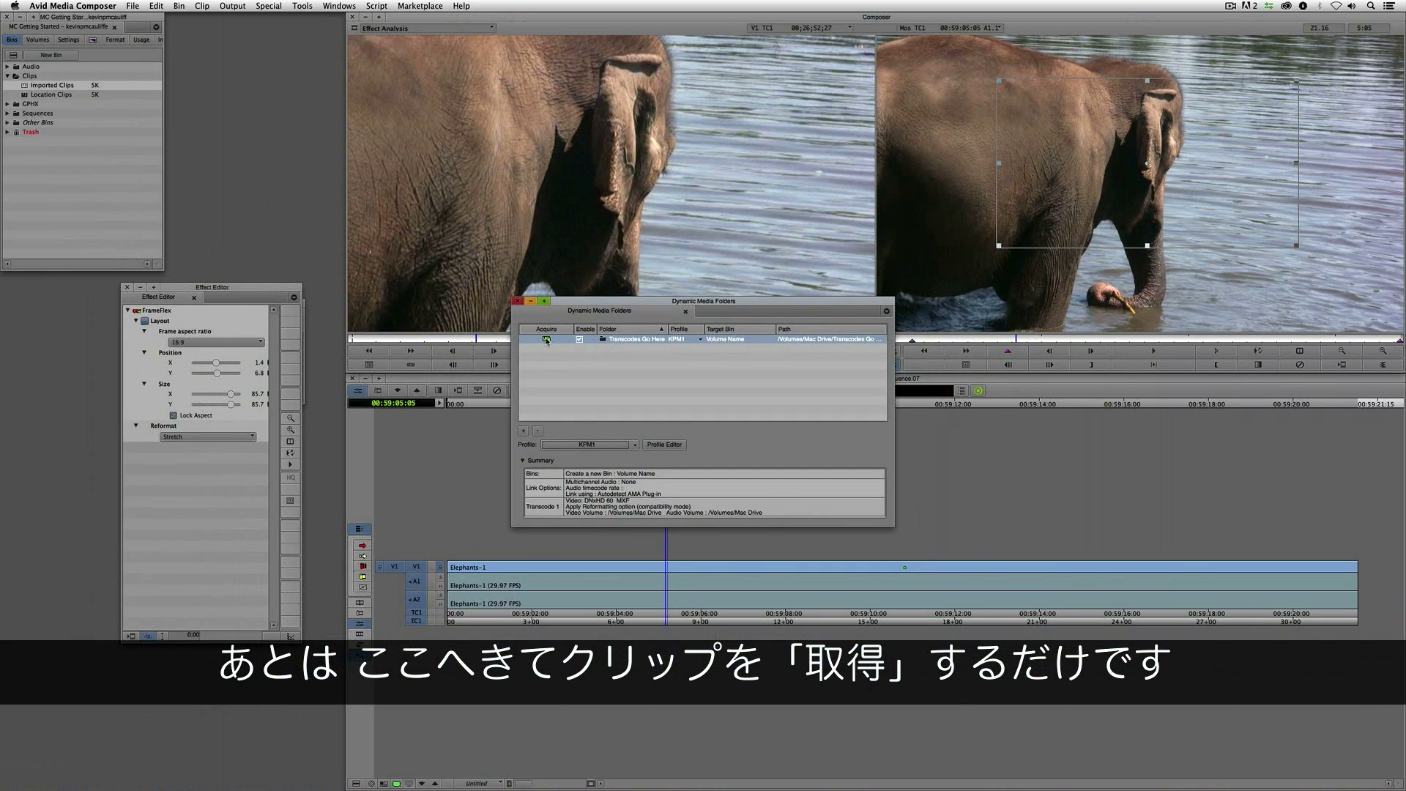
click(311, 195)
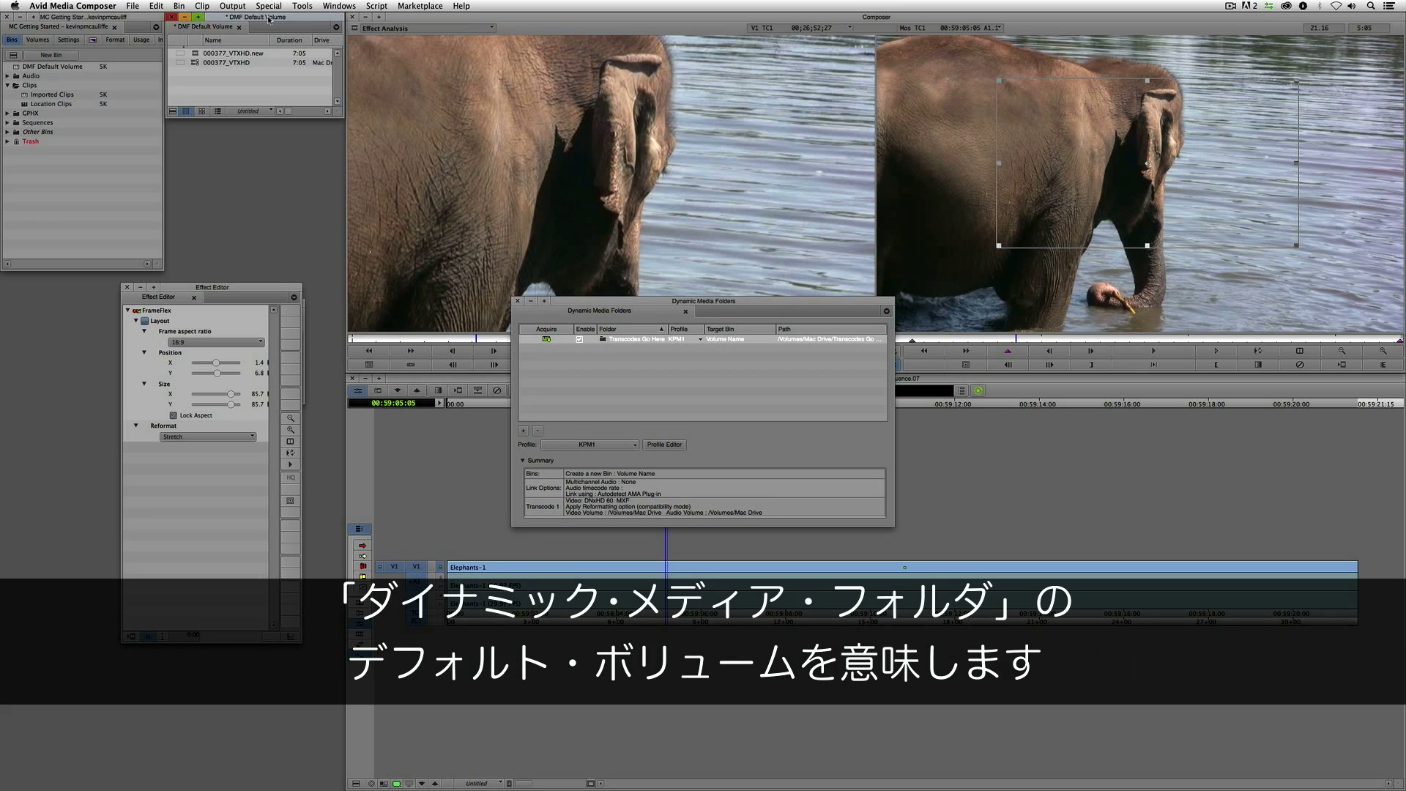
- Load 000377_VTXHD.new from the DMF Default Volume bin into the source monitor, and check its transcode progress in the Background Queue
drag(285, 20, 255, 125)
double_click(170, 156)
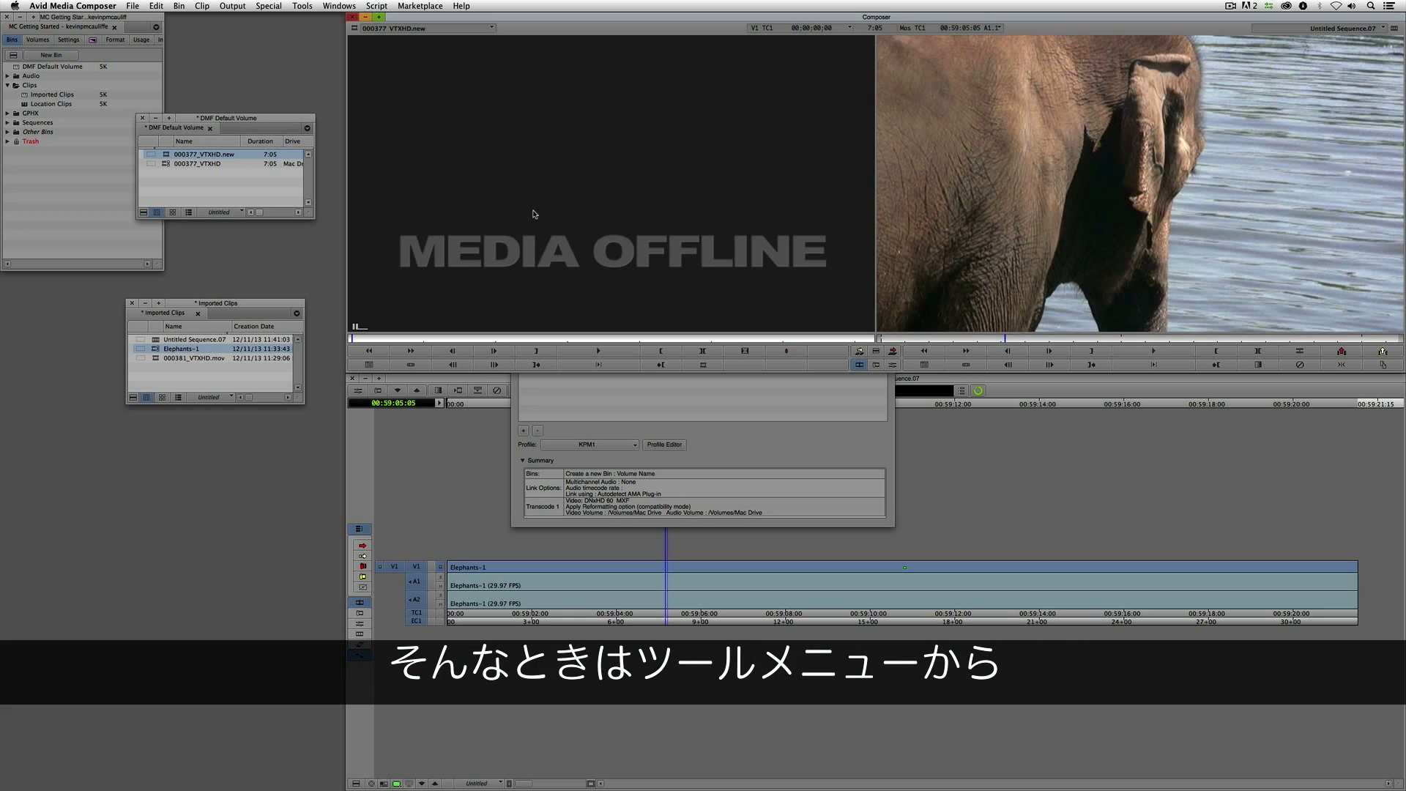
click(302, 6)
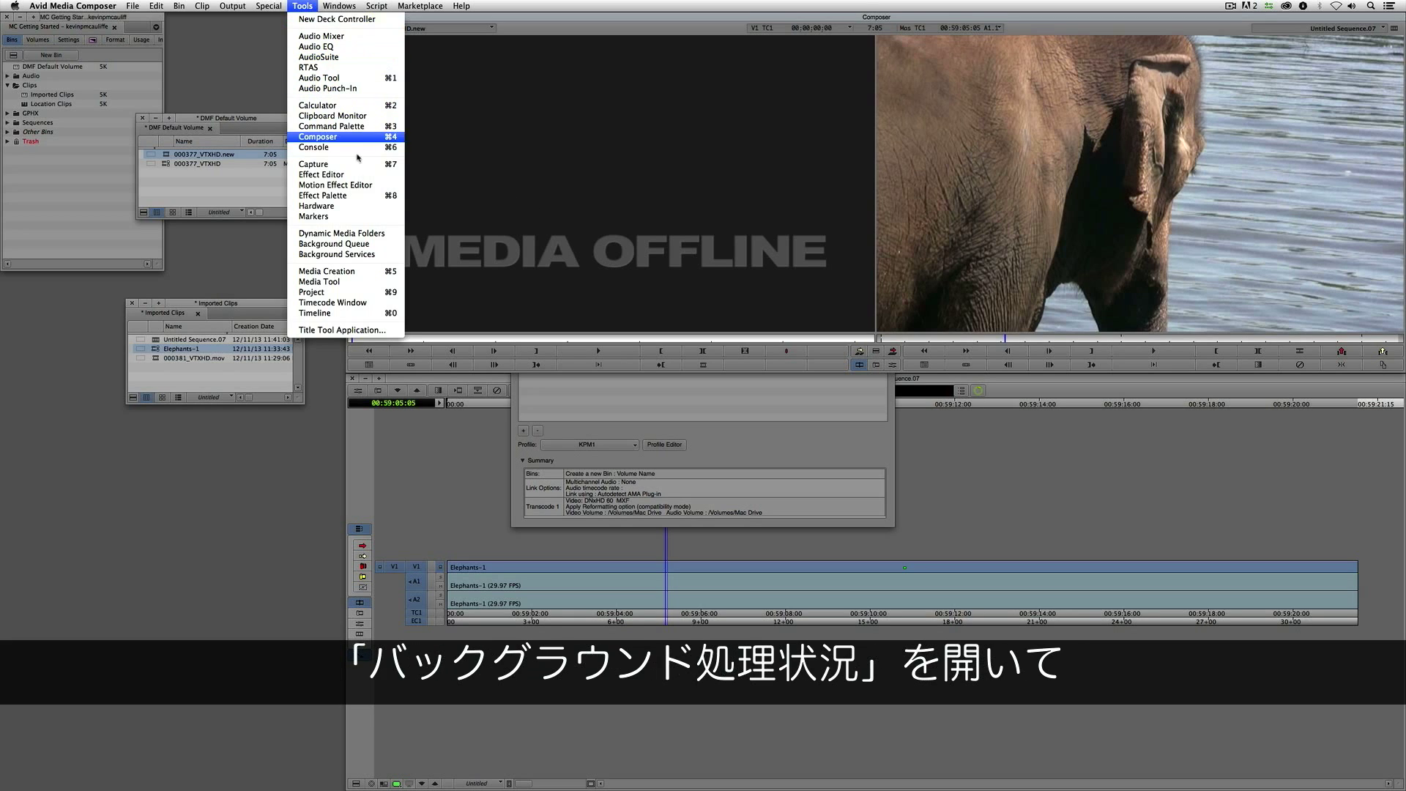
click(369, 245)
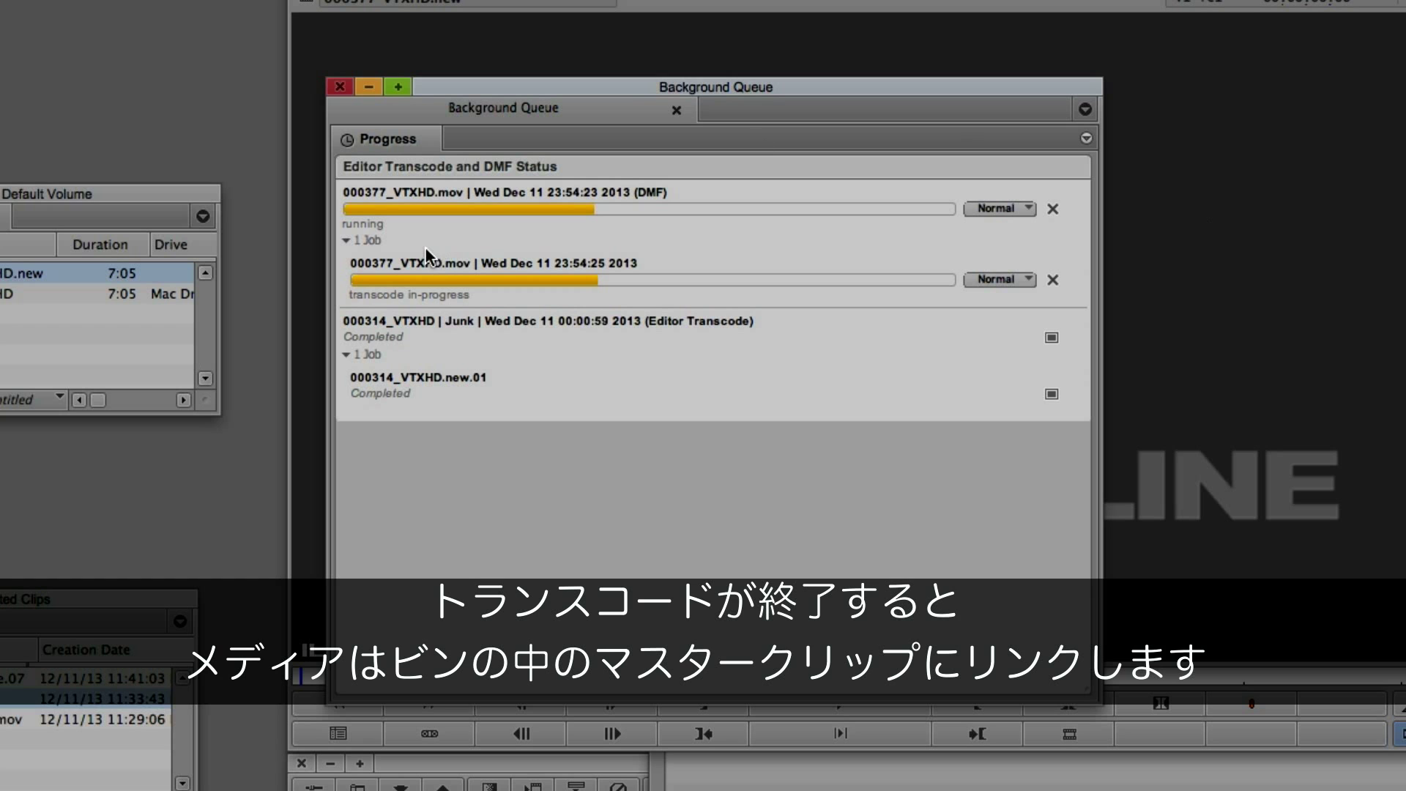
click(342, 87)
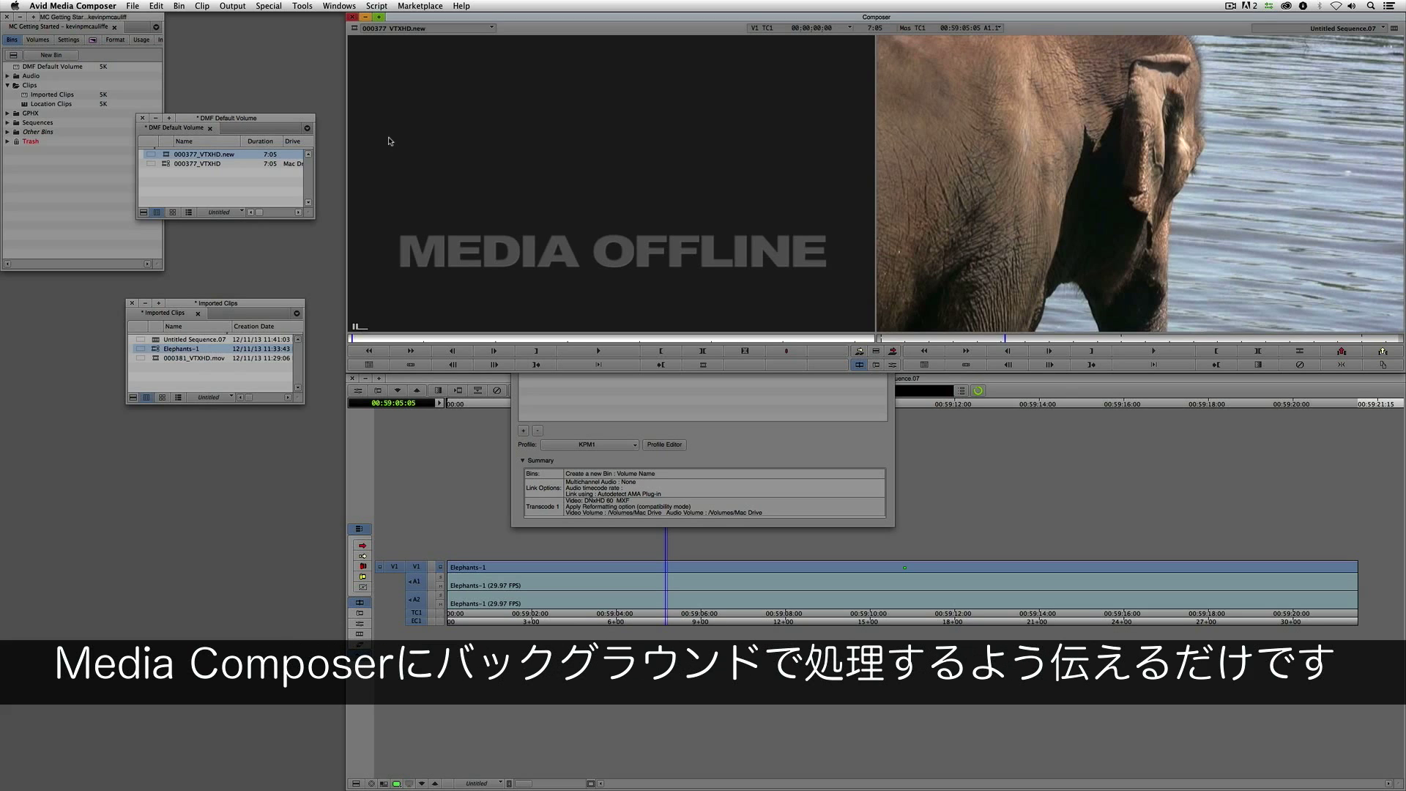
- Close the Dynamic Media Folders window and the DMF Default Volume and Imported Clips bins
click(767, 321)
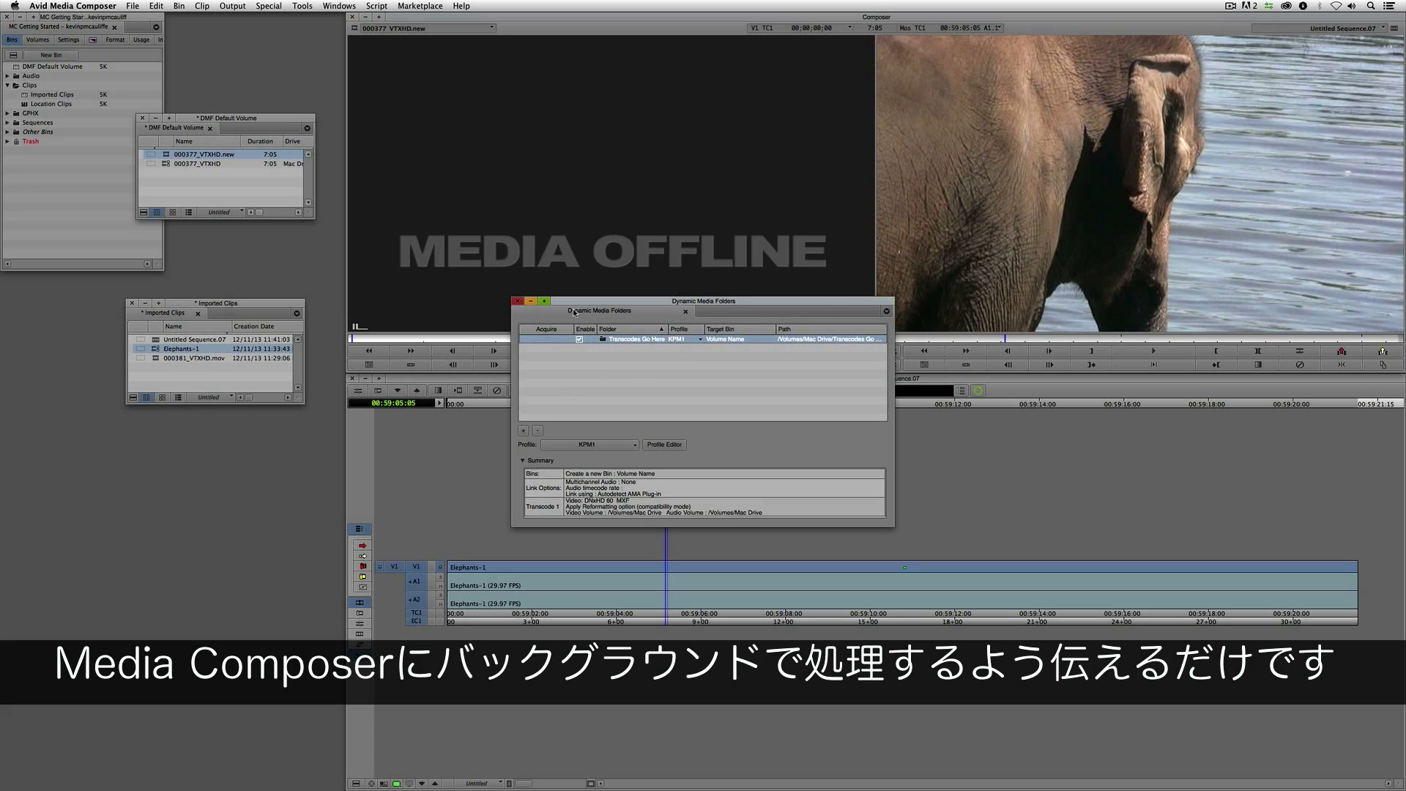
click(517, 301)
drag(236, 121, 253, 175)
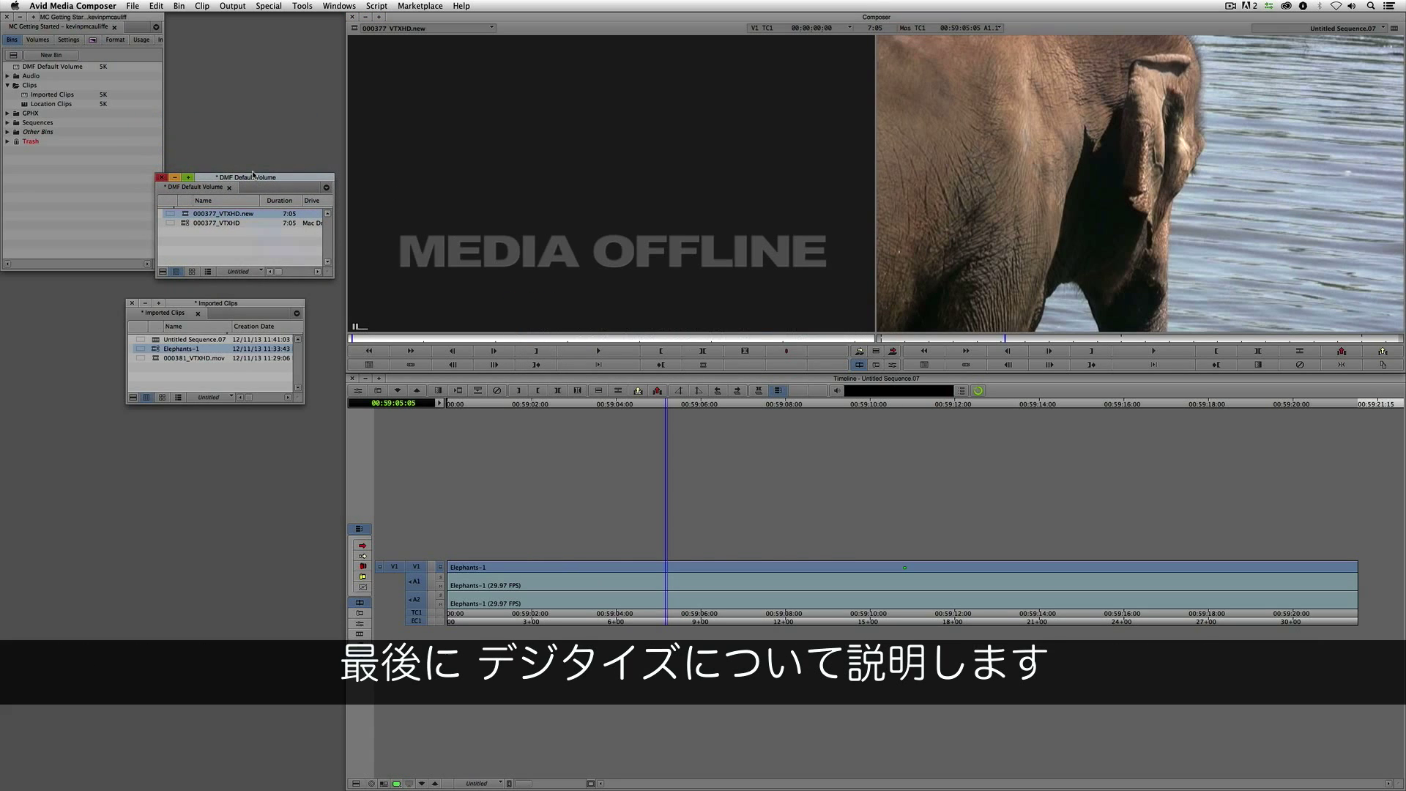
click(162, 177)
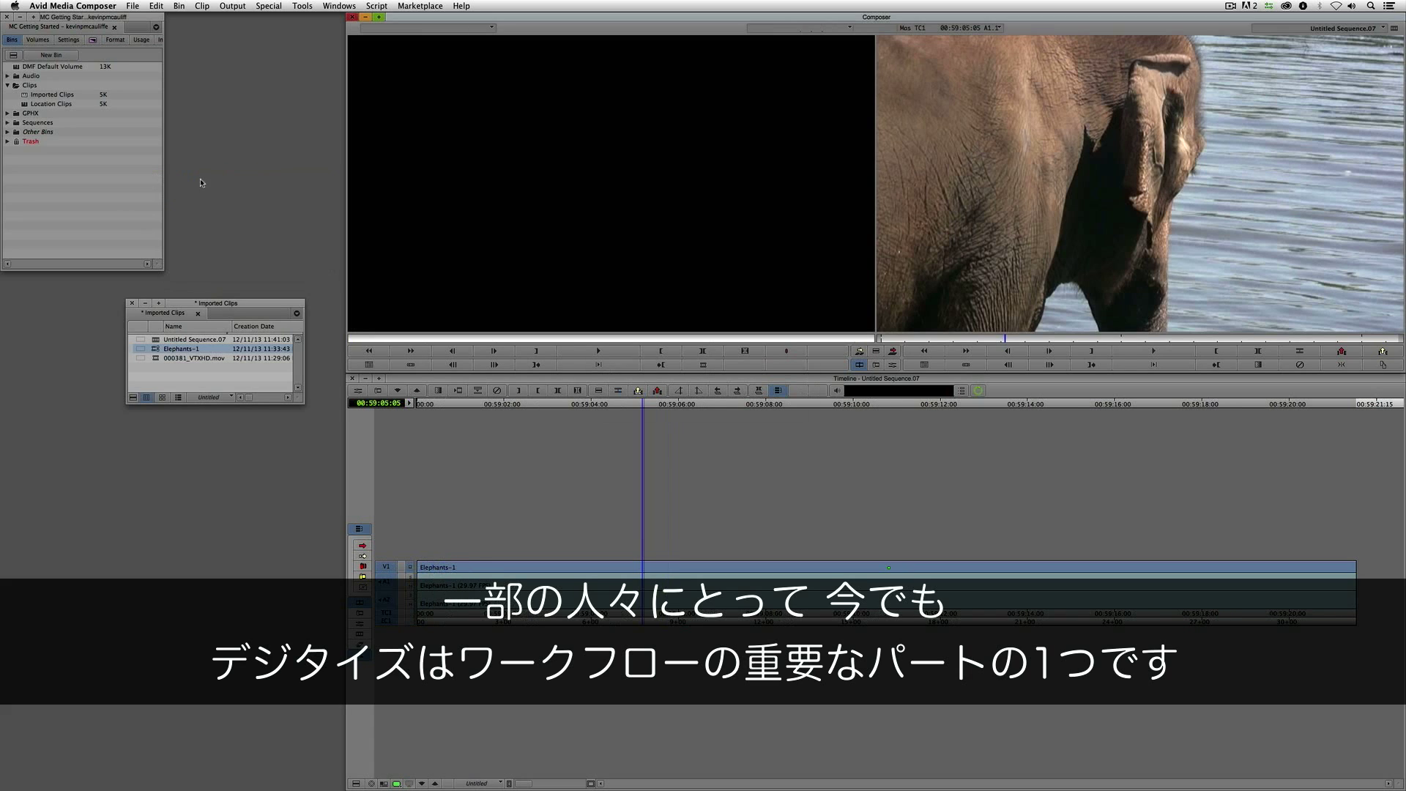
drag(206, 305, 245, 345)
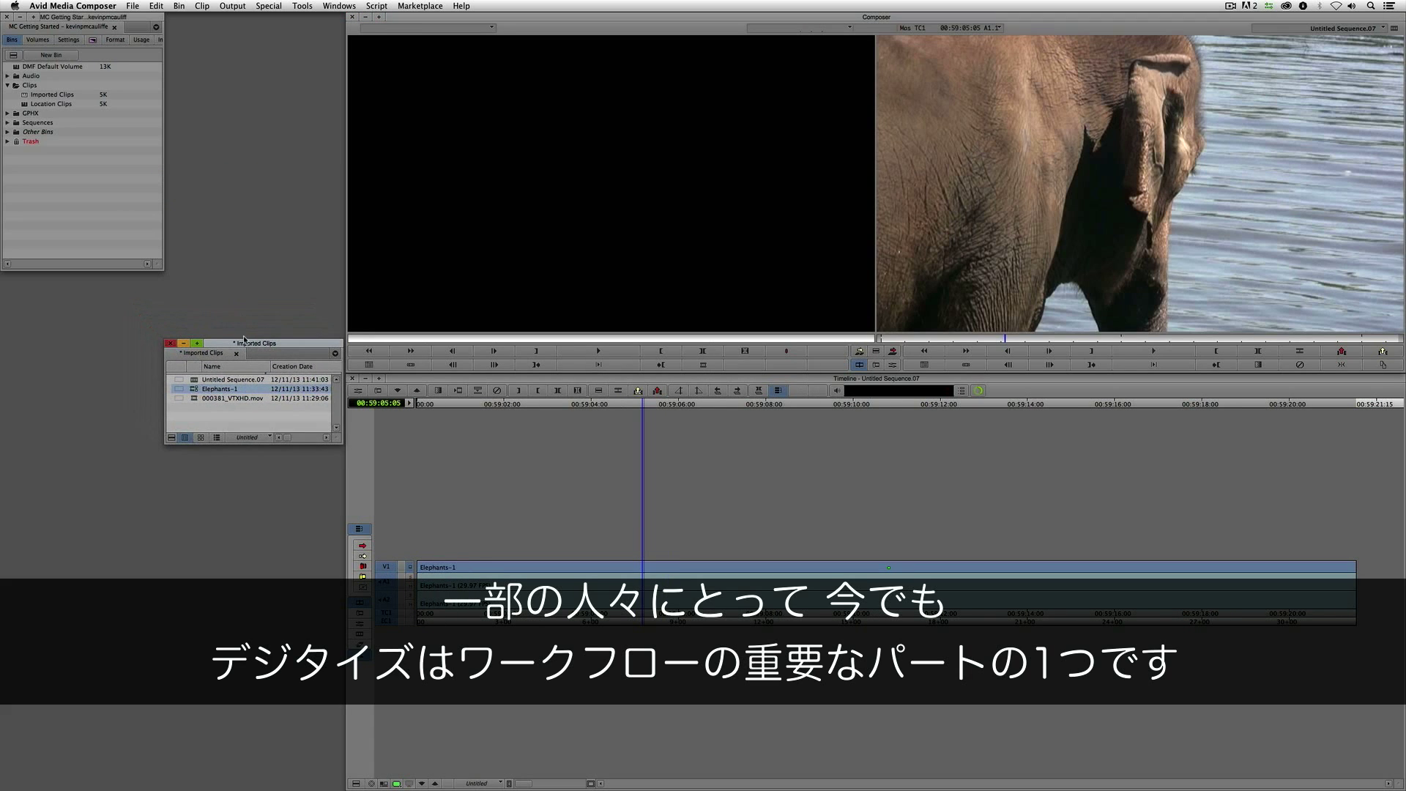
click(174, 345)
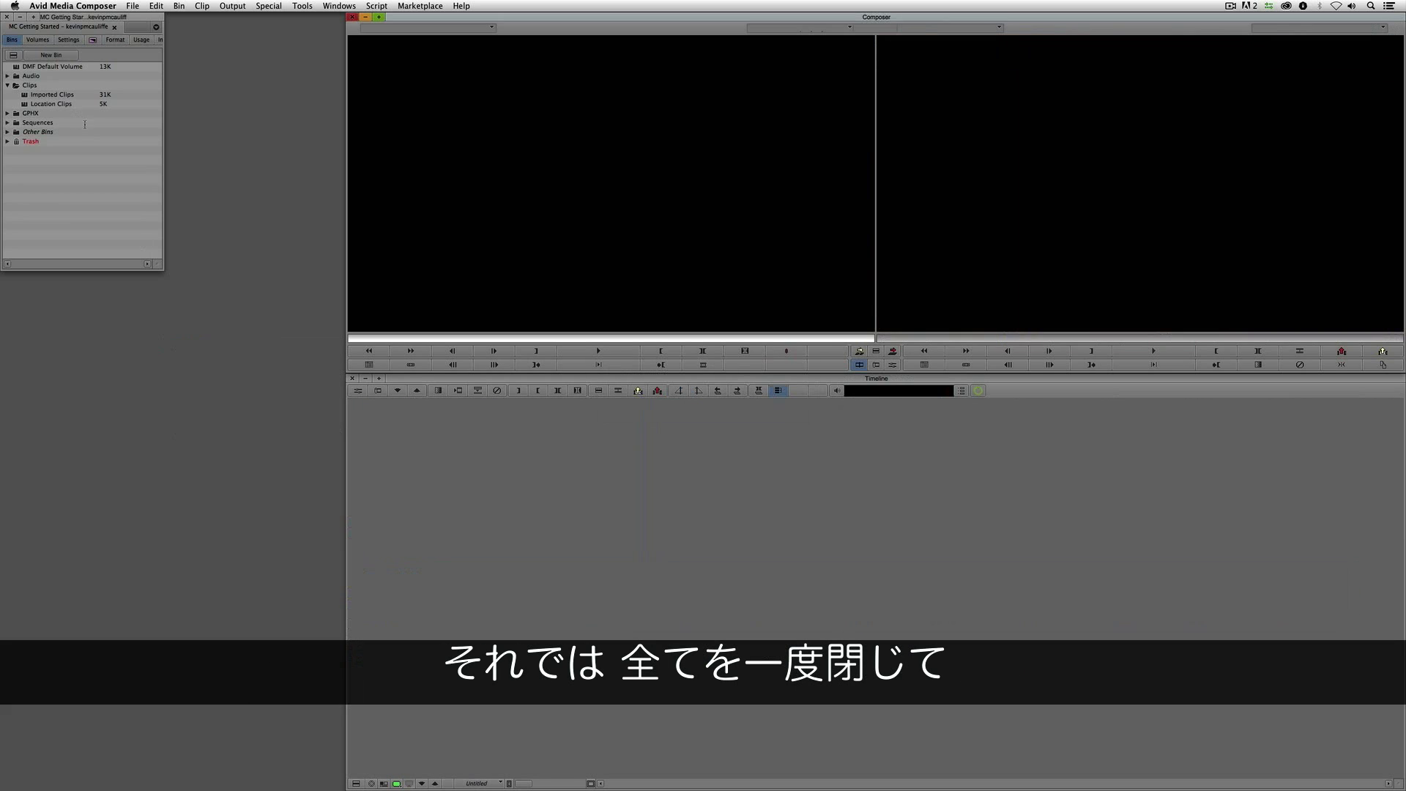
- Open the Location Clips bin and place its window directly below the project window
double_click(25, 105)
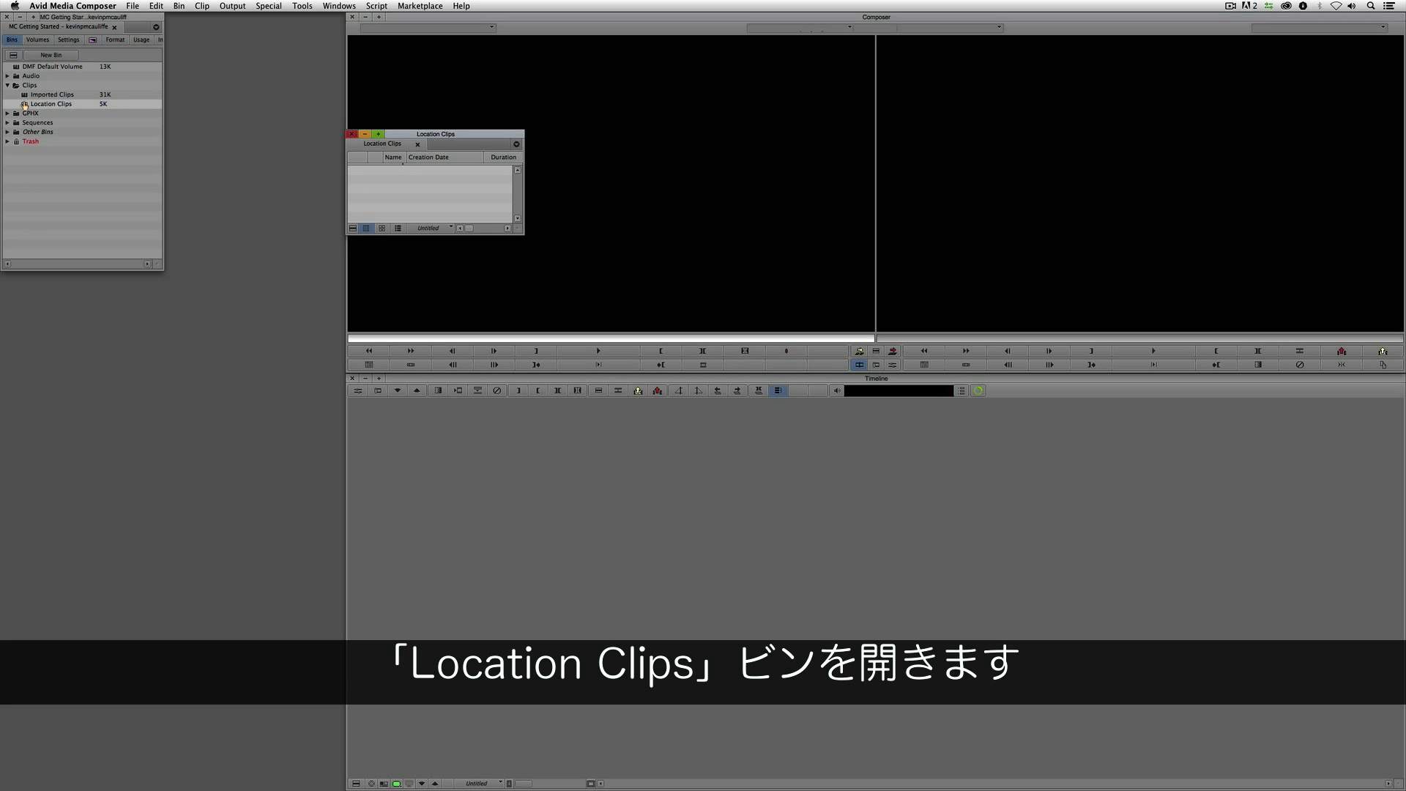
drag(442, 136, 97, 280)
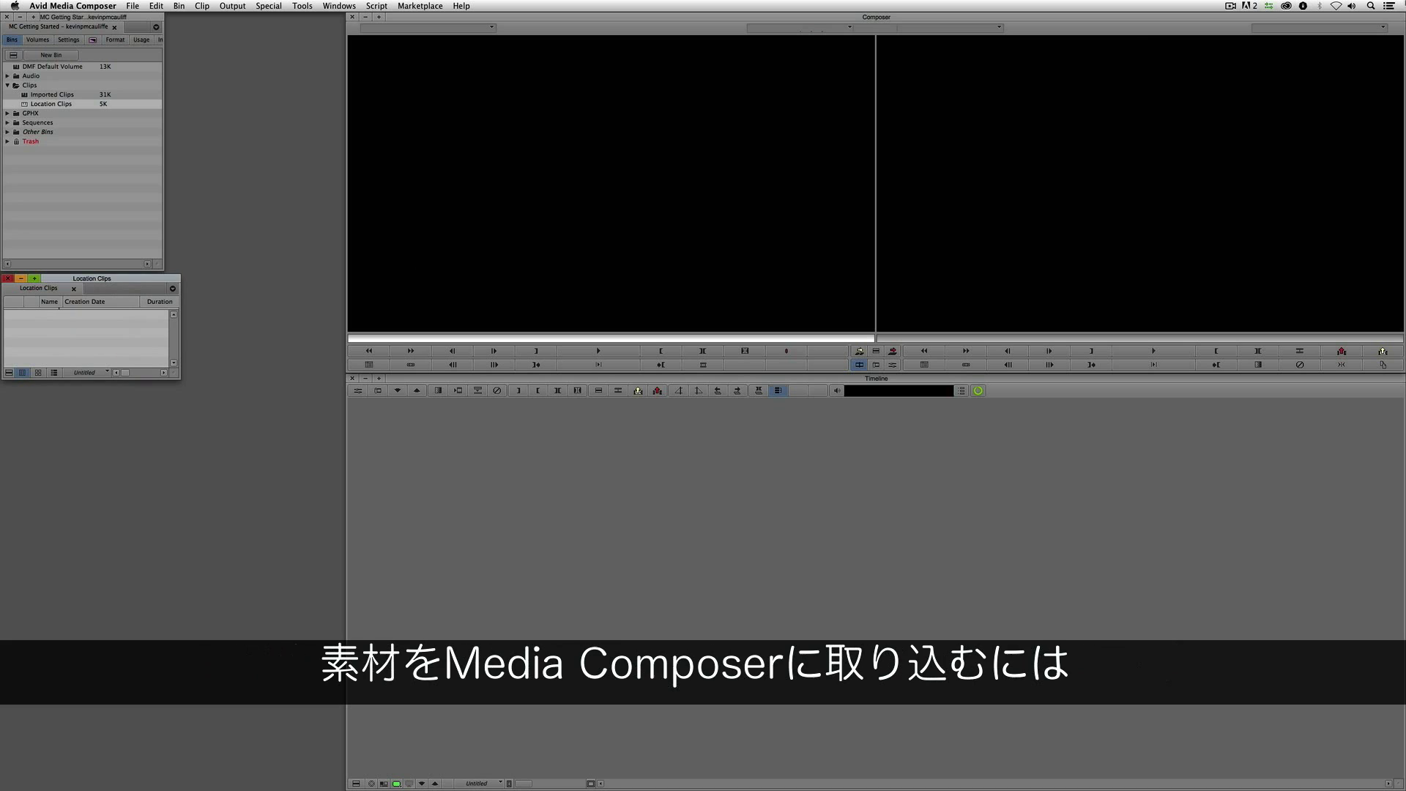
click(1140, 183)
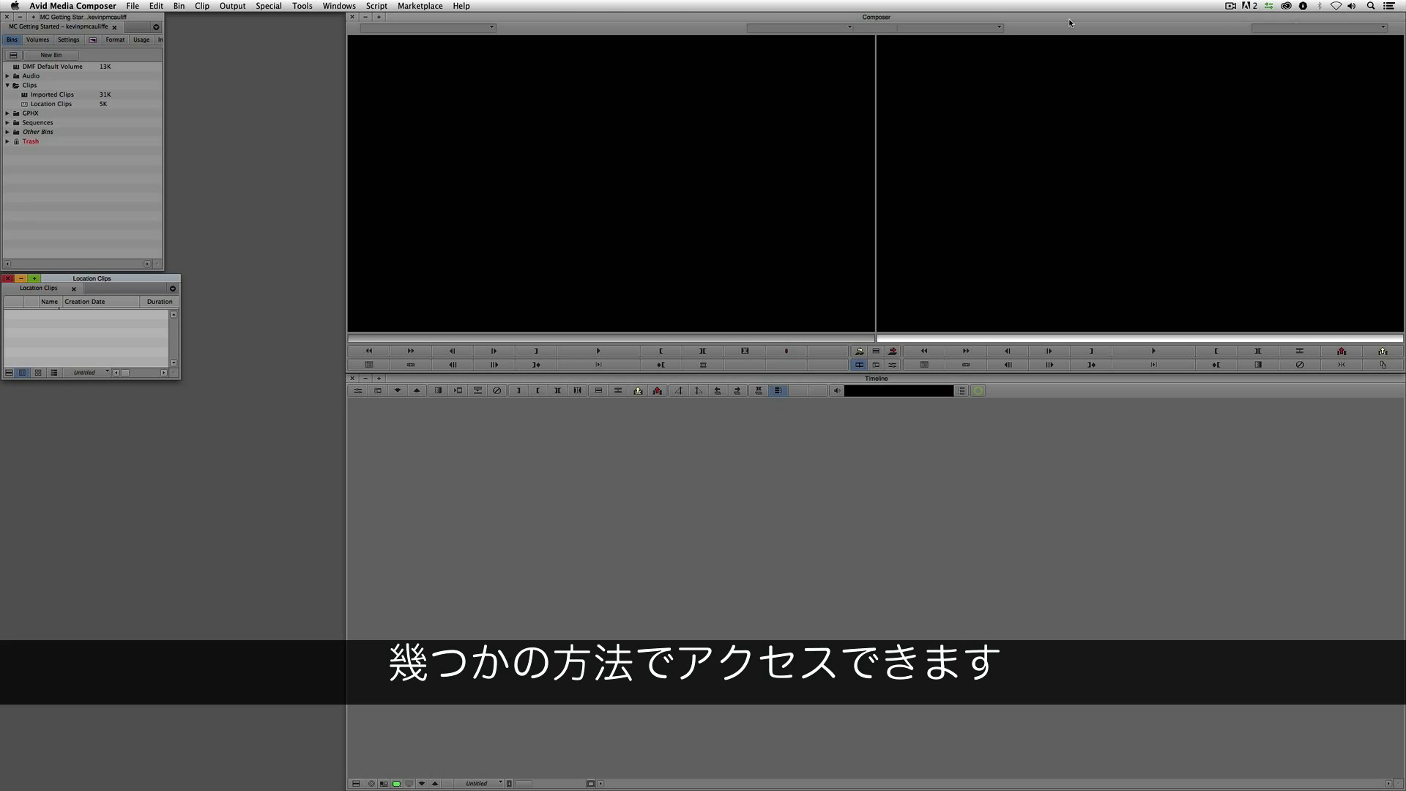
- Open the Capture Tool and set its video input to Host-1394
click(293, 5)
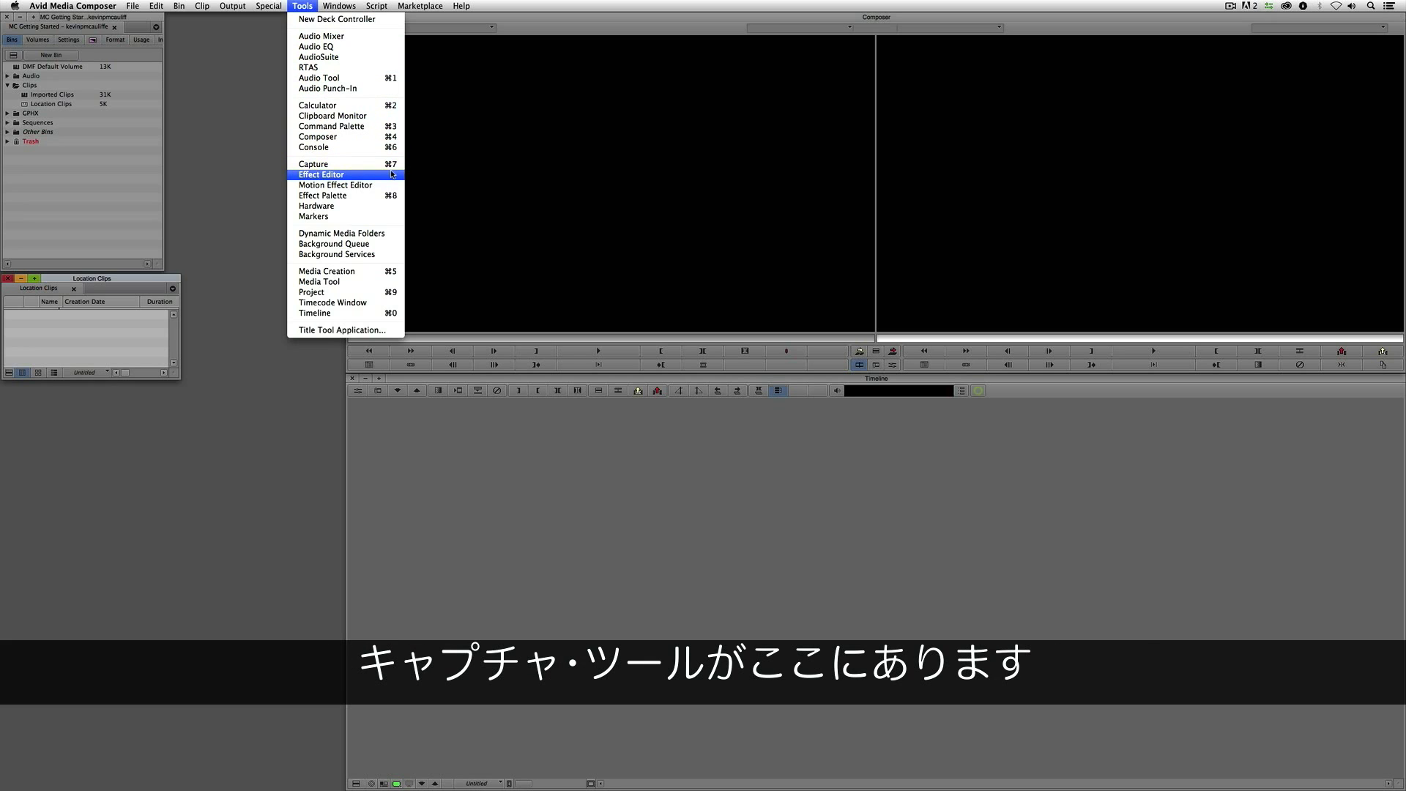
click(977, 148)
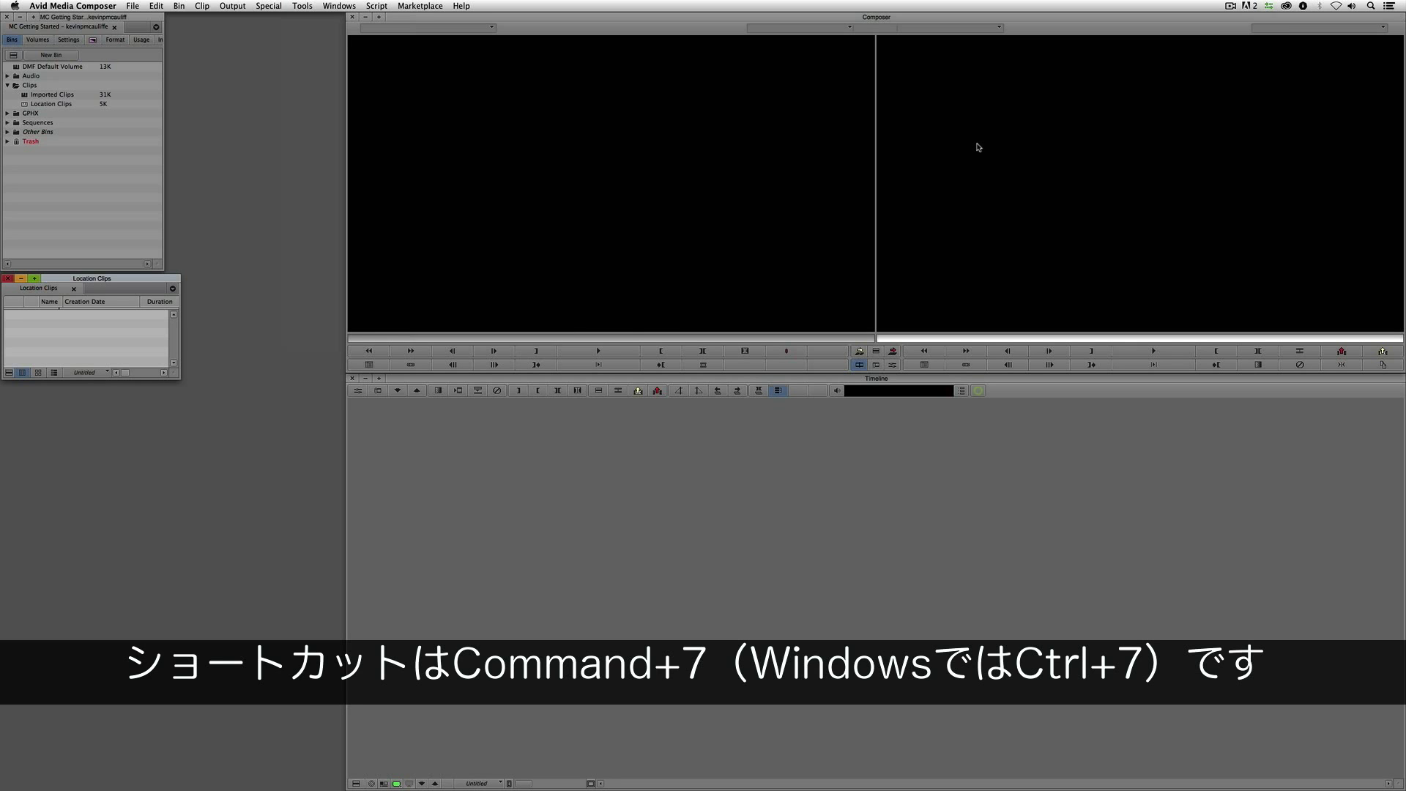
key(super+7)
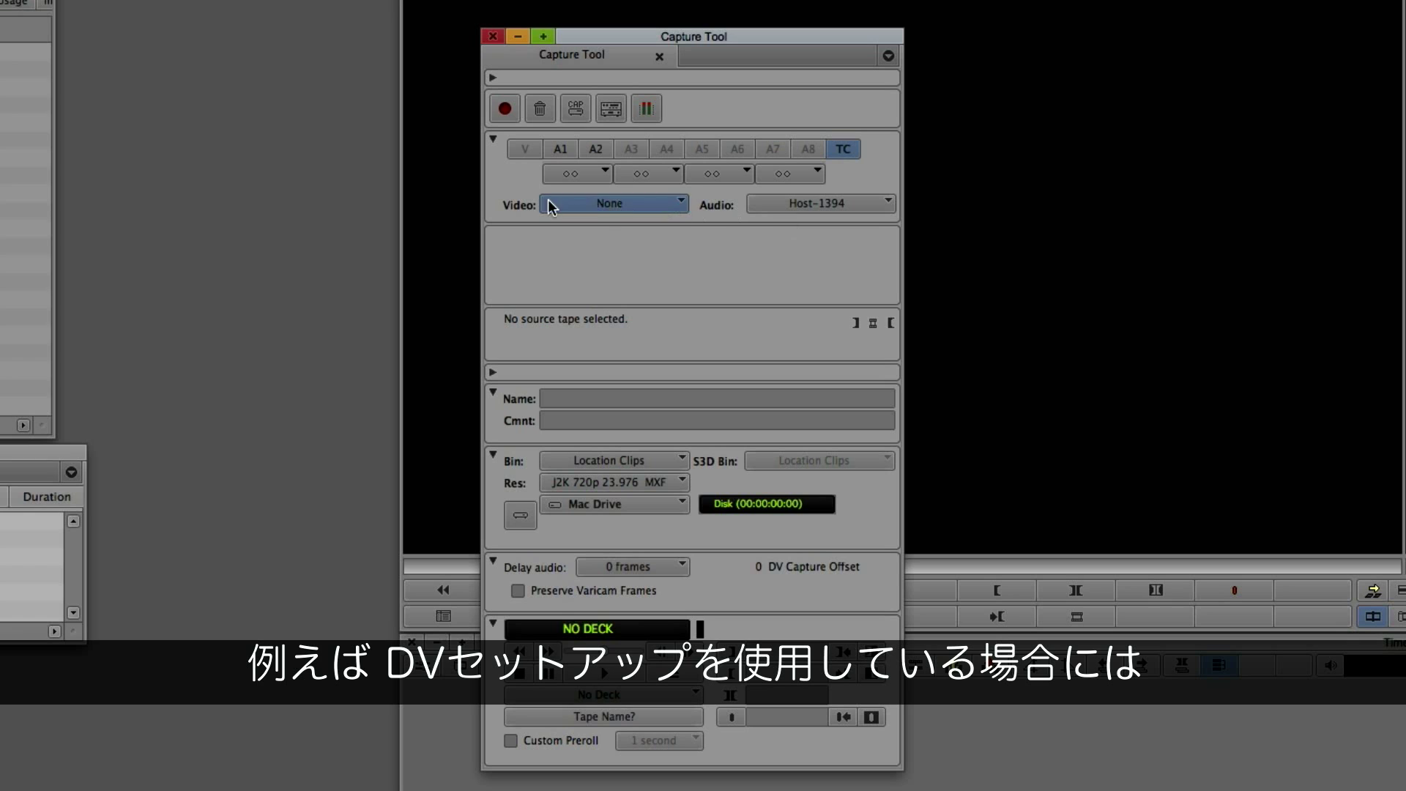
click(620, 197)
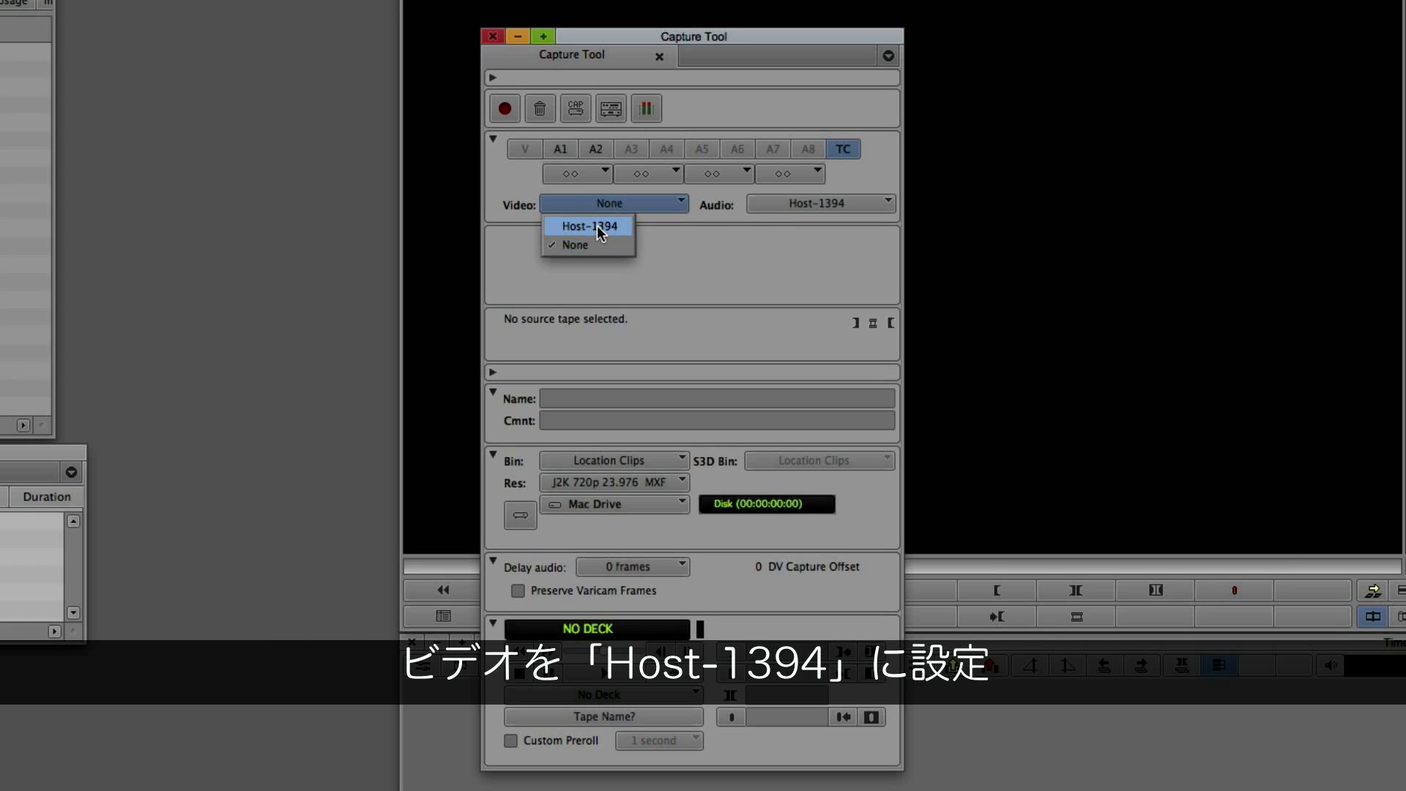
click(604, 227)
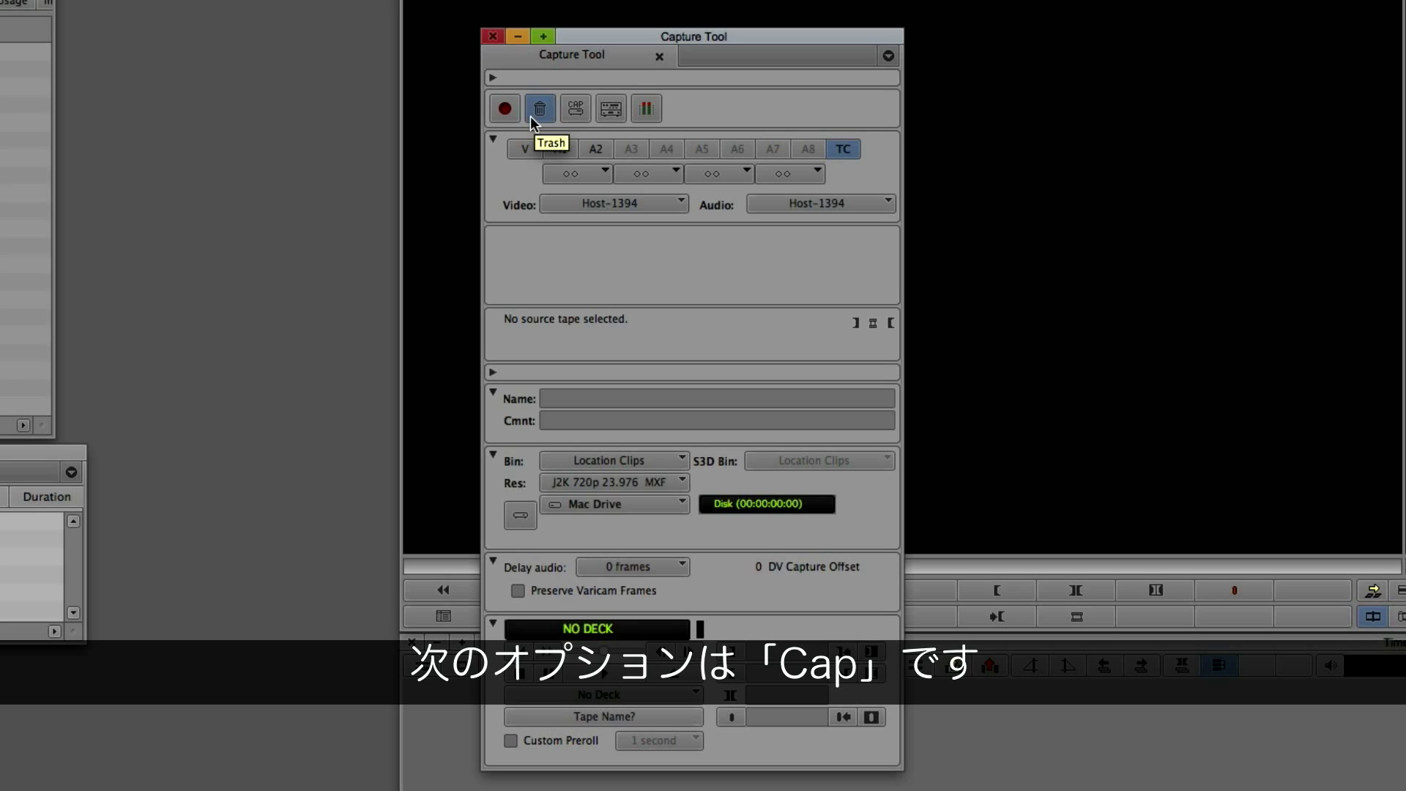
- Try the Capture Tool's log mode and its live, deckless source, switching each back to capture mode and deck control
click(577, 118)
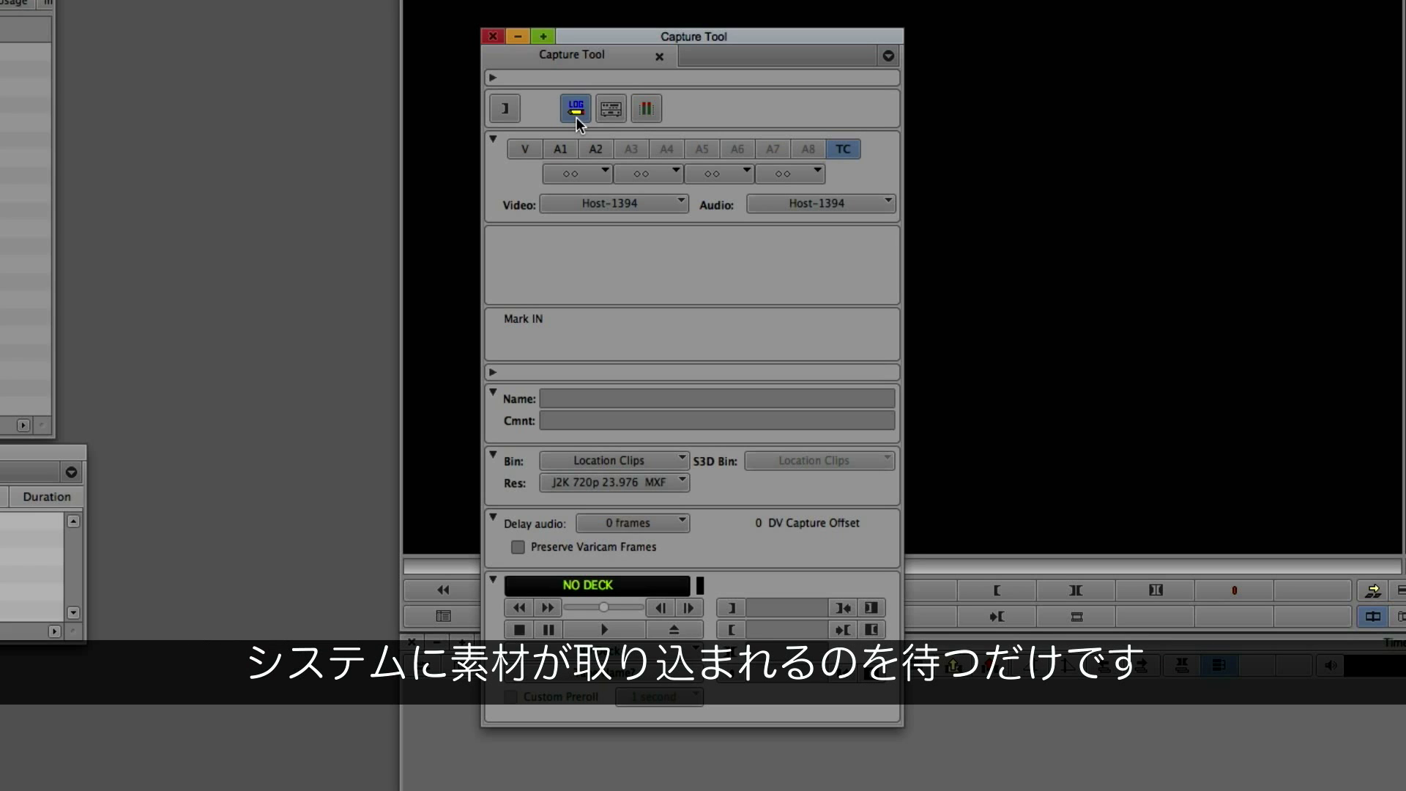
click(577, 118)
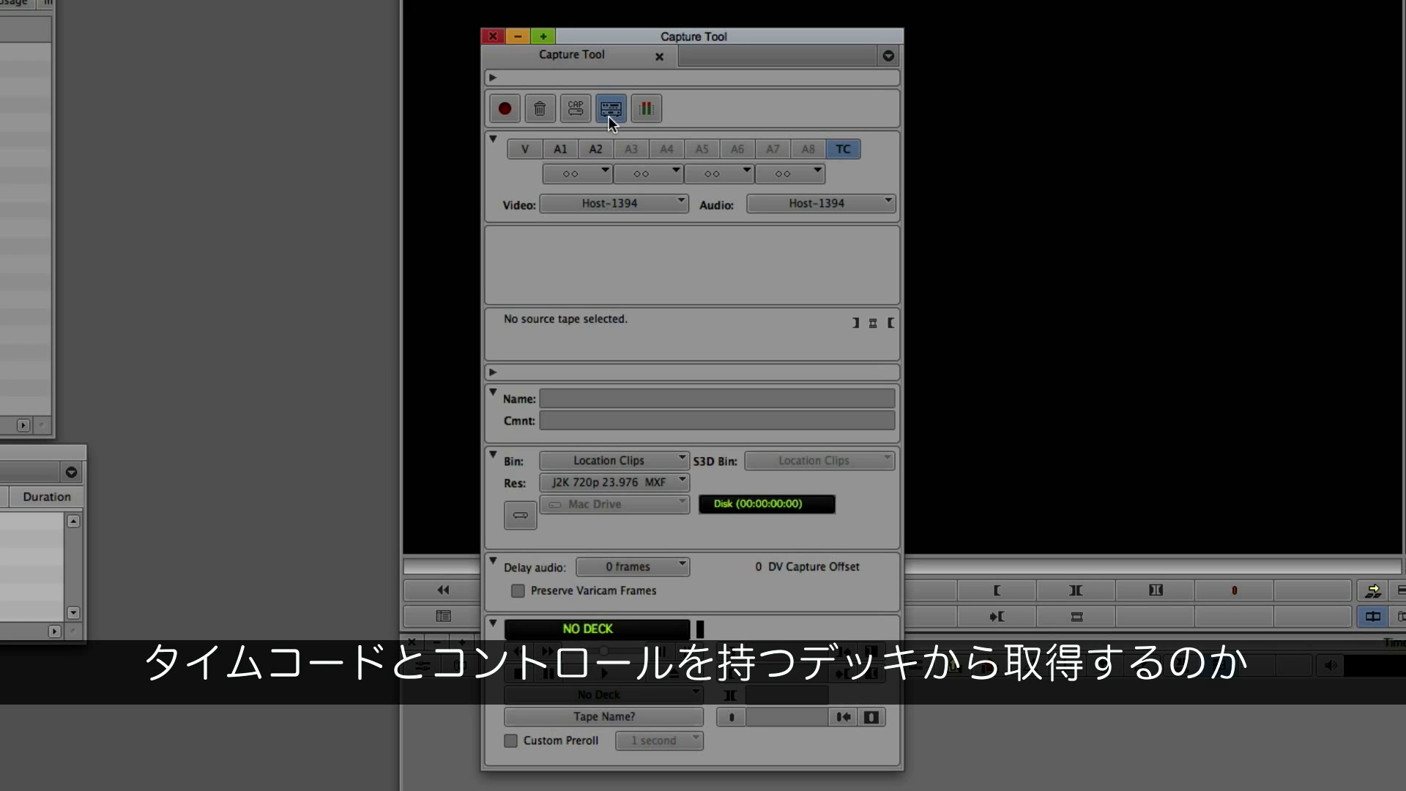
click(608, 116)
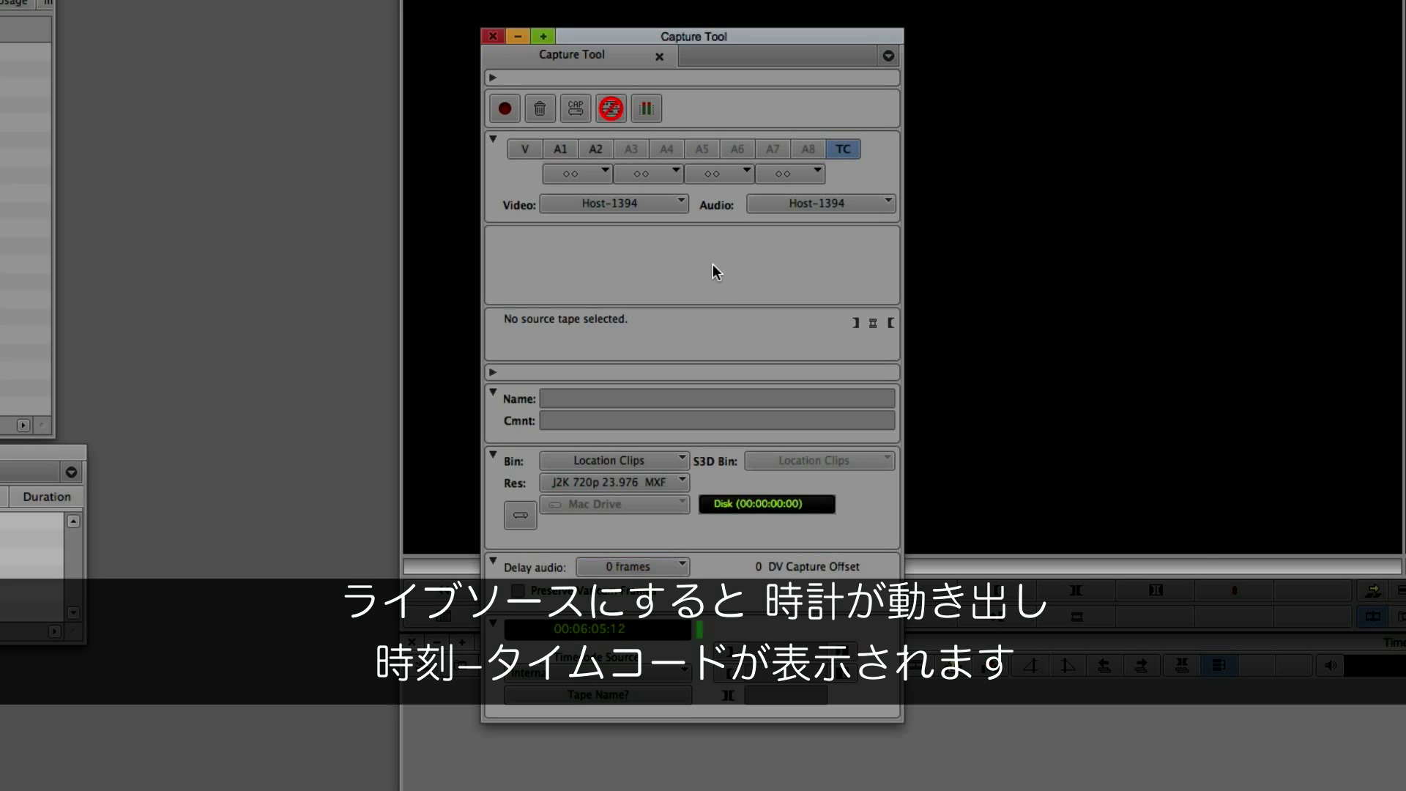
click(610, 108)
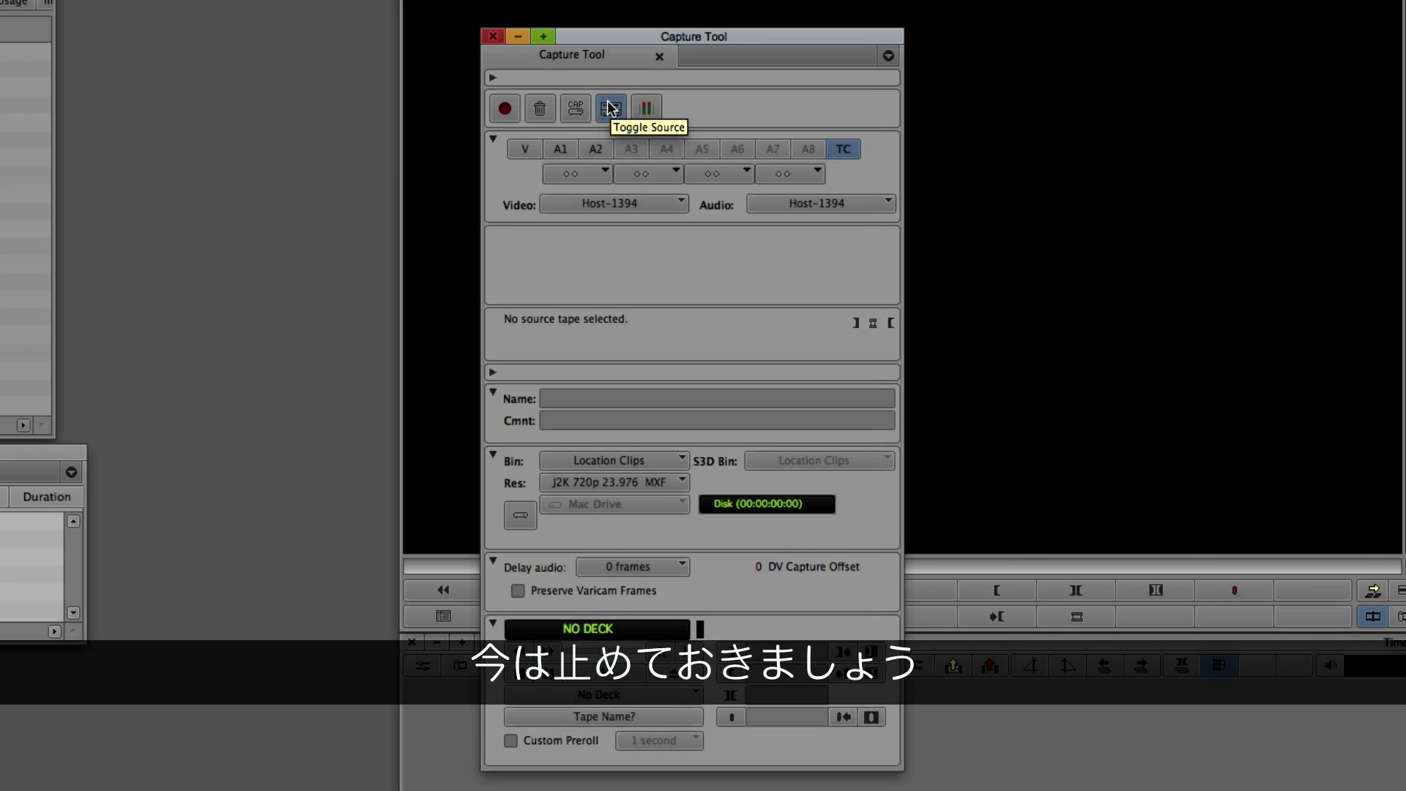
- Open the Audio Tool from the Capture Tool to view the audio level meters, and close it
click(647, 113)
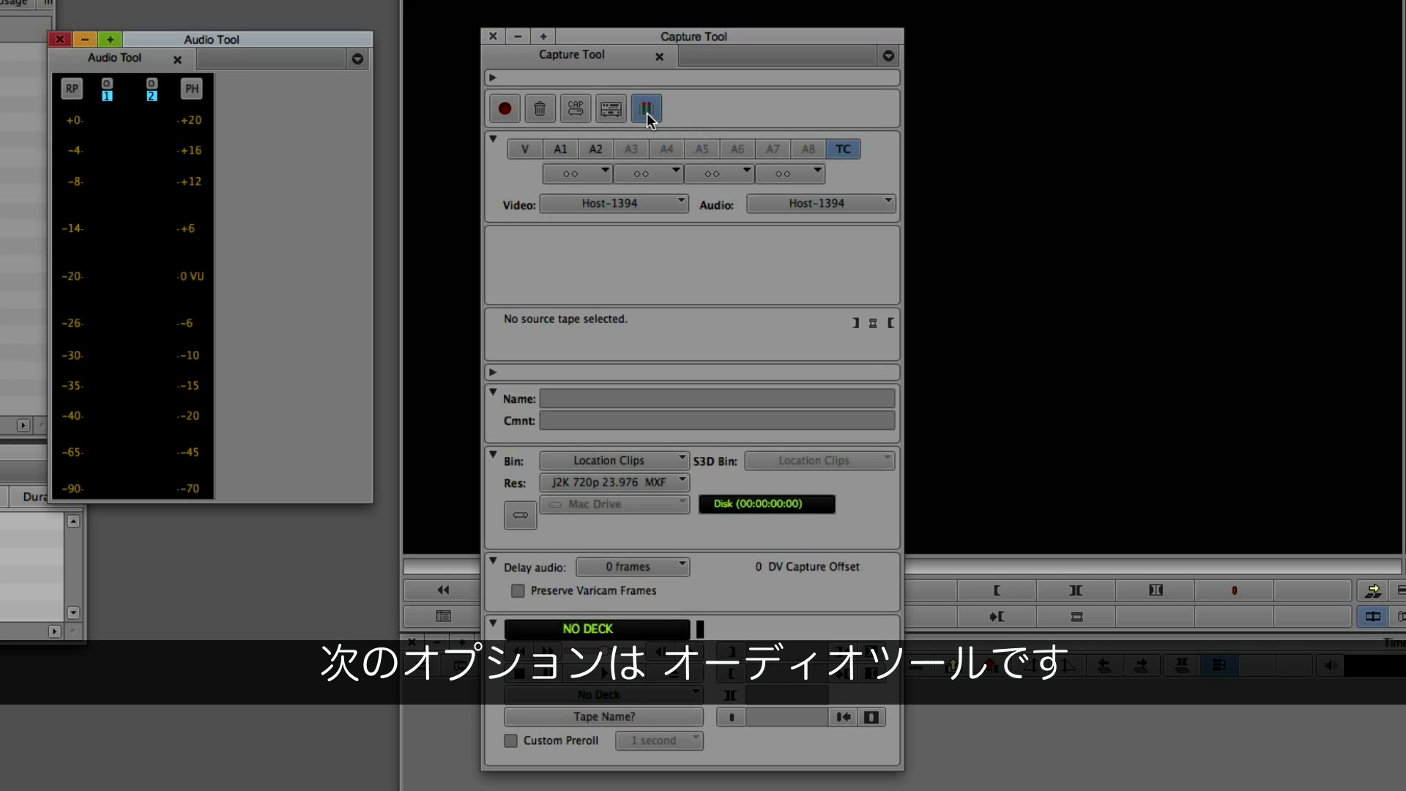
click(62, 40)
key(super+1)
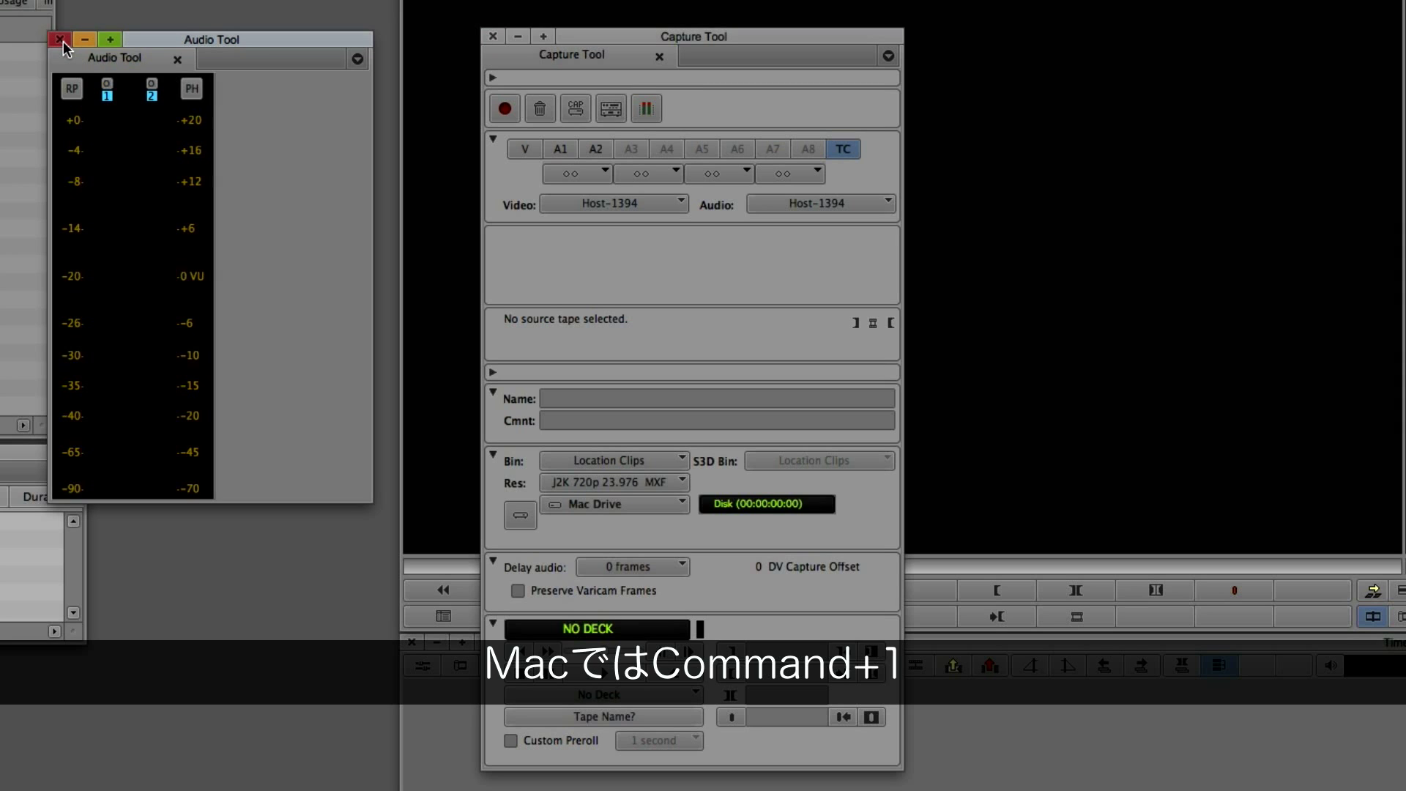
click(60, 40)
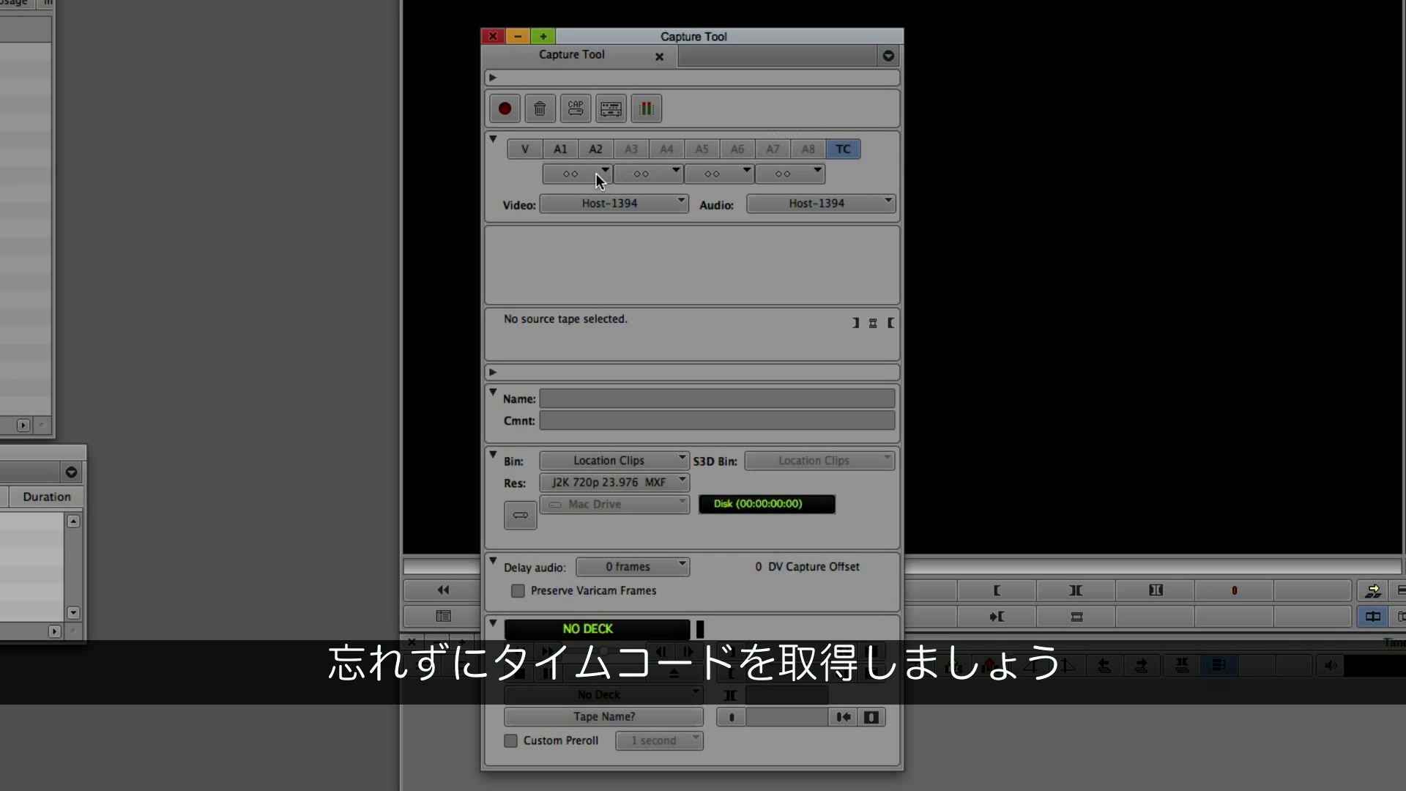
- Try grouping audio channels A1 and A2 as a stereo pair, and return them to separate mono channels
click(571, 174)
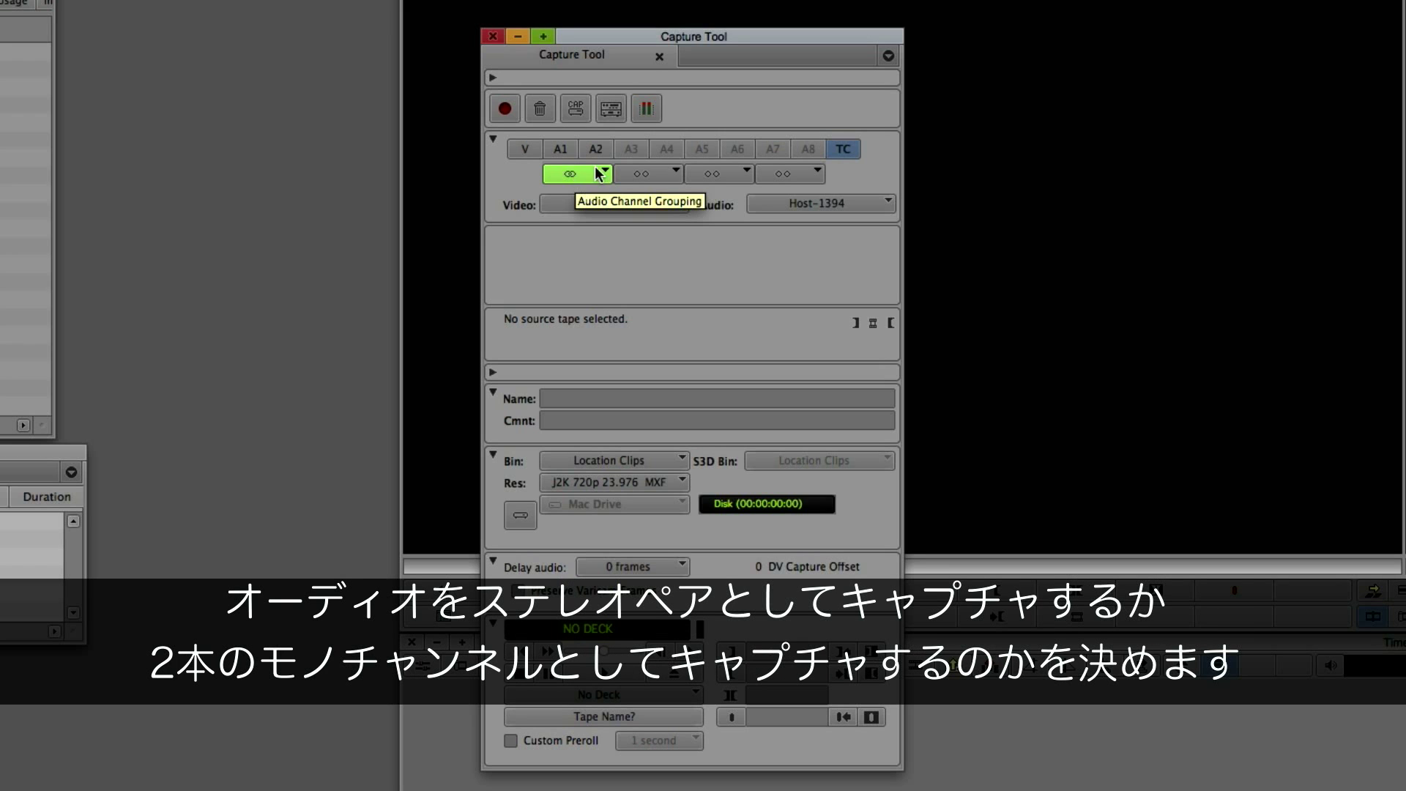
click(584, 170)
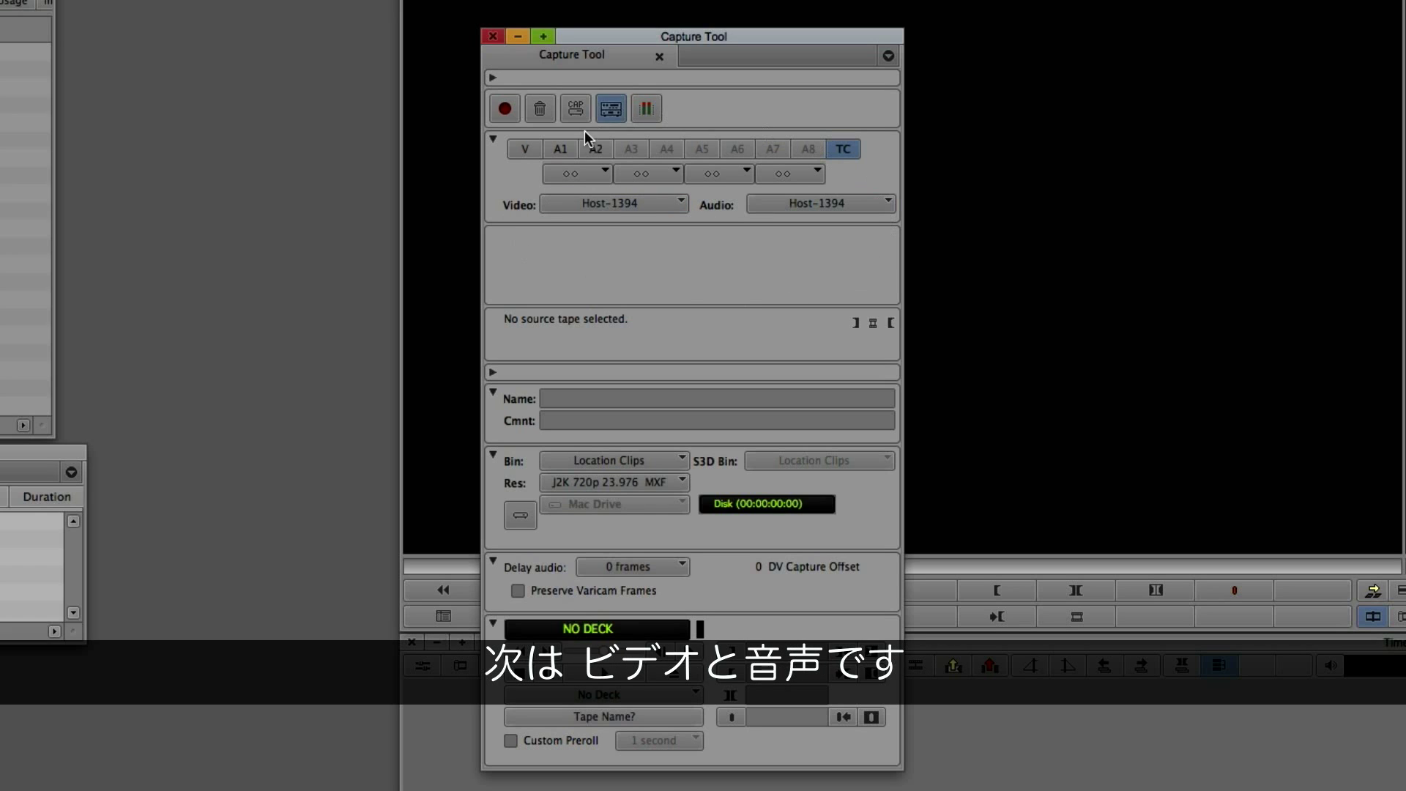
- Review the Capture Tool's video and audio input choices, and expand and collapse its stereoscopic (S3D) settings section
click(660, 201)
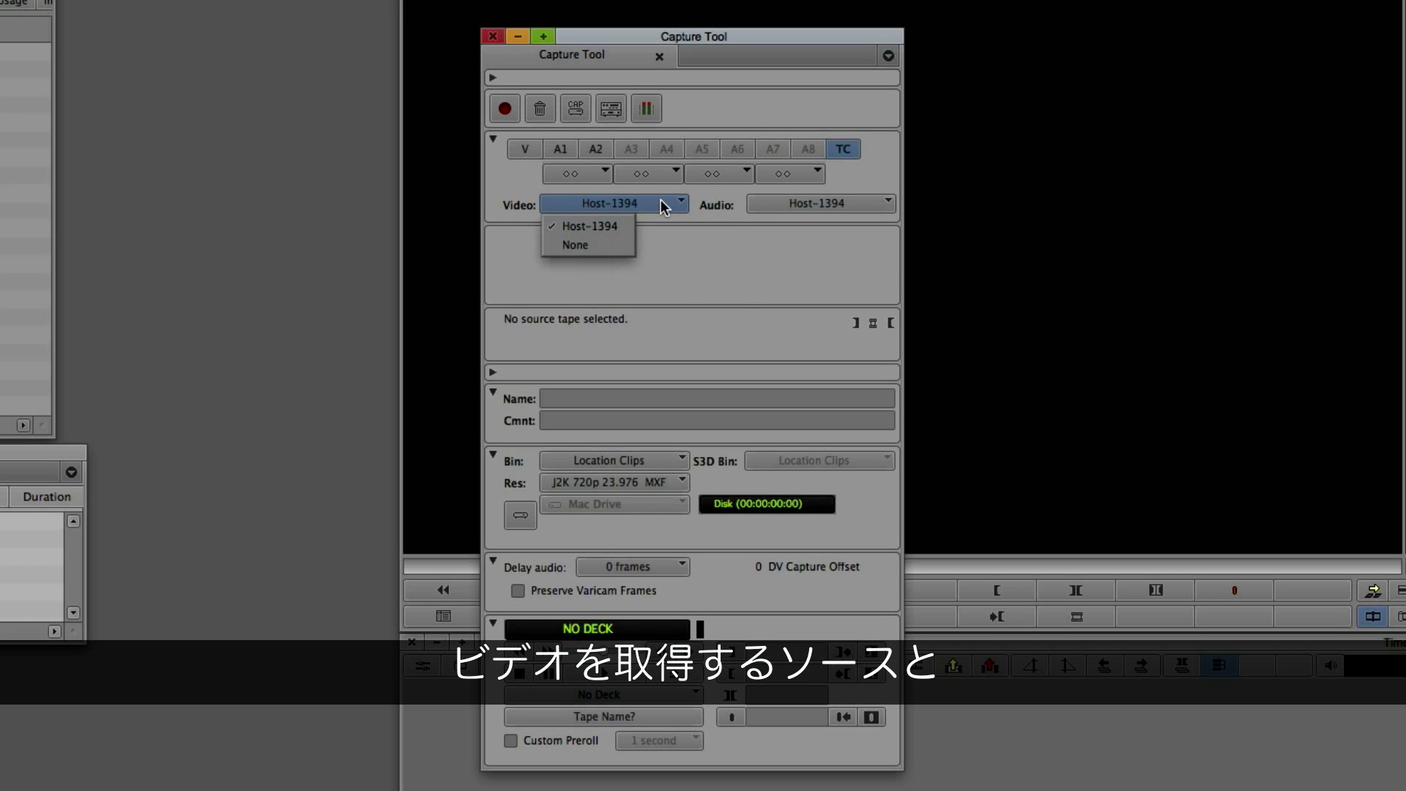
click(789, 201)
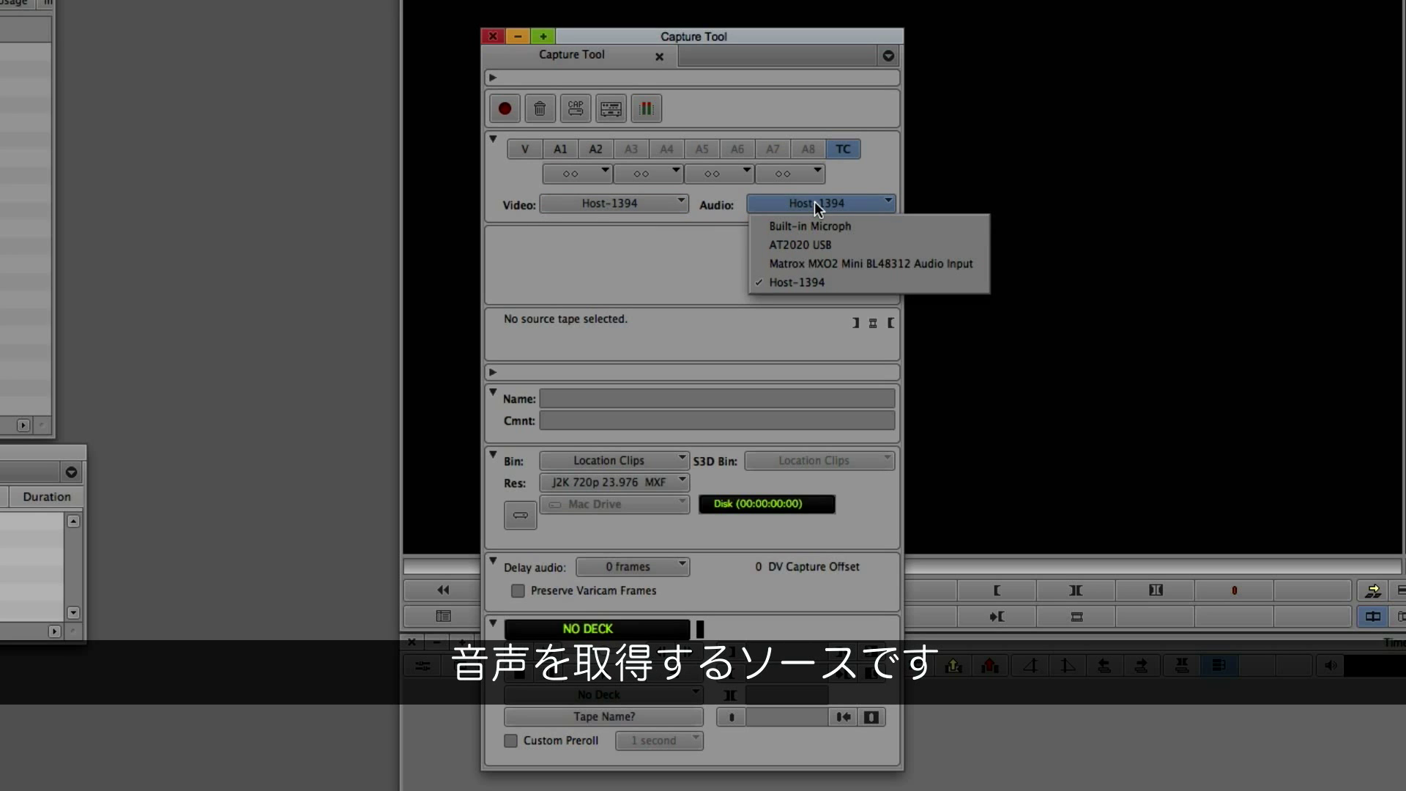
click(682, 234)
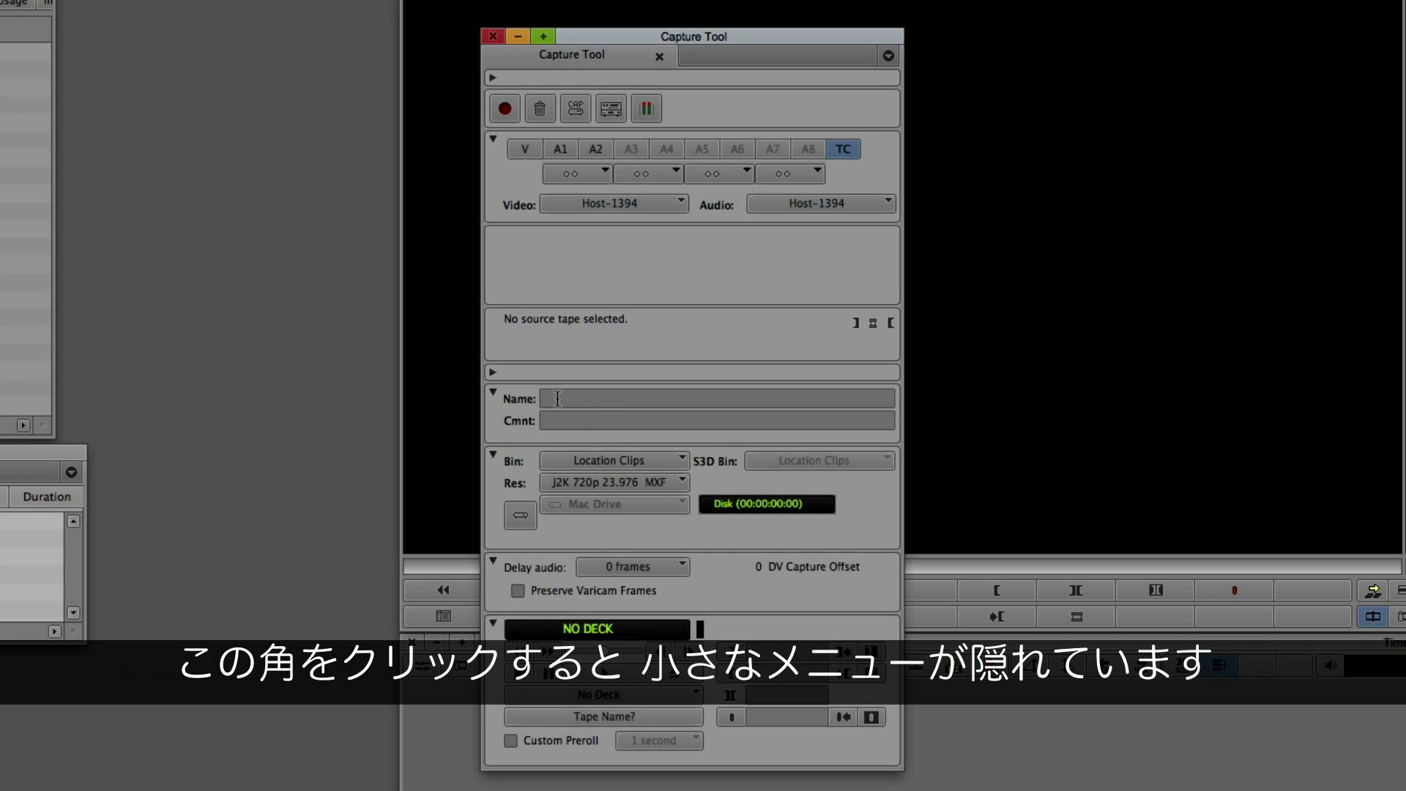
click(493, 372)
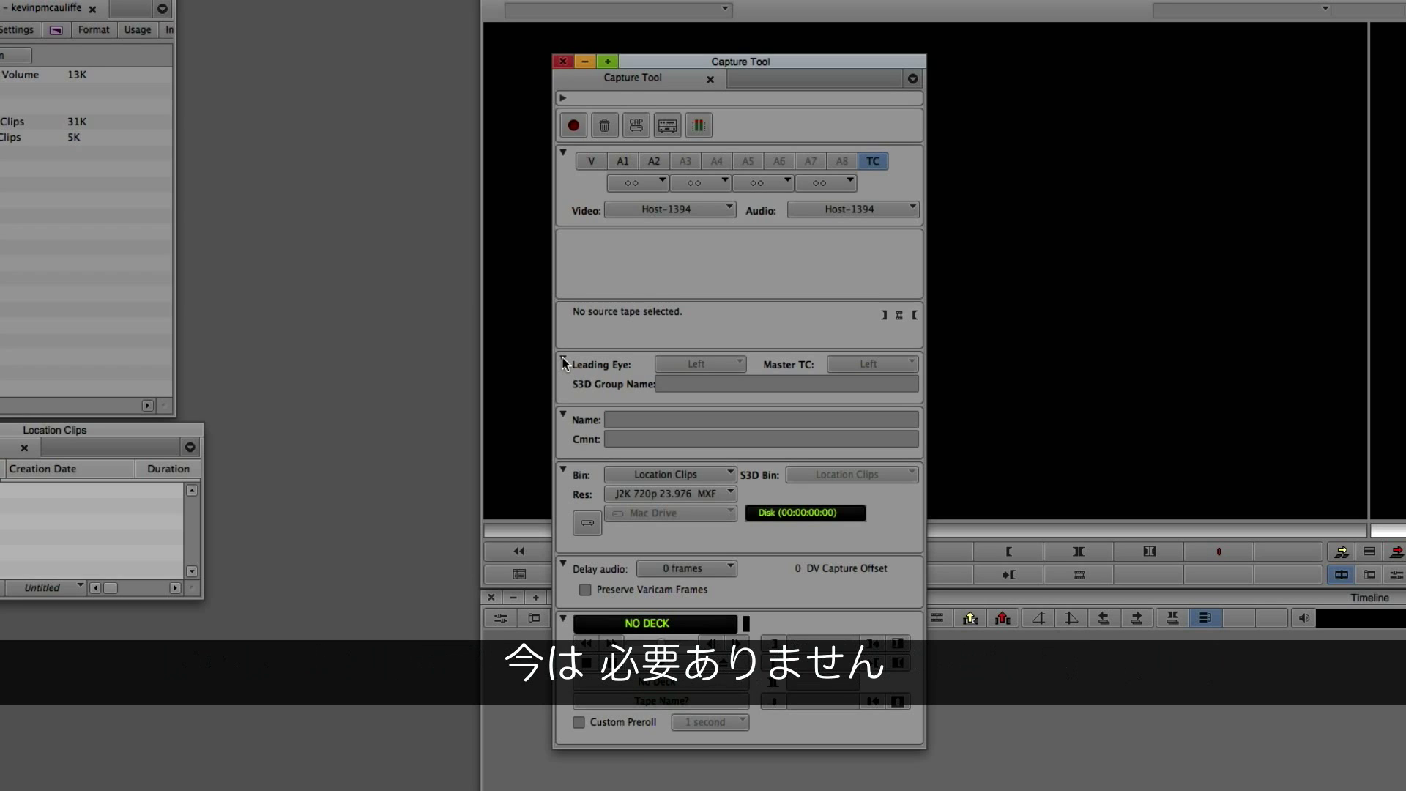
click(563, 360)
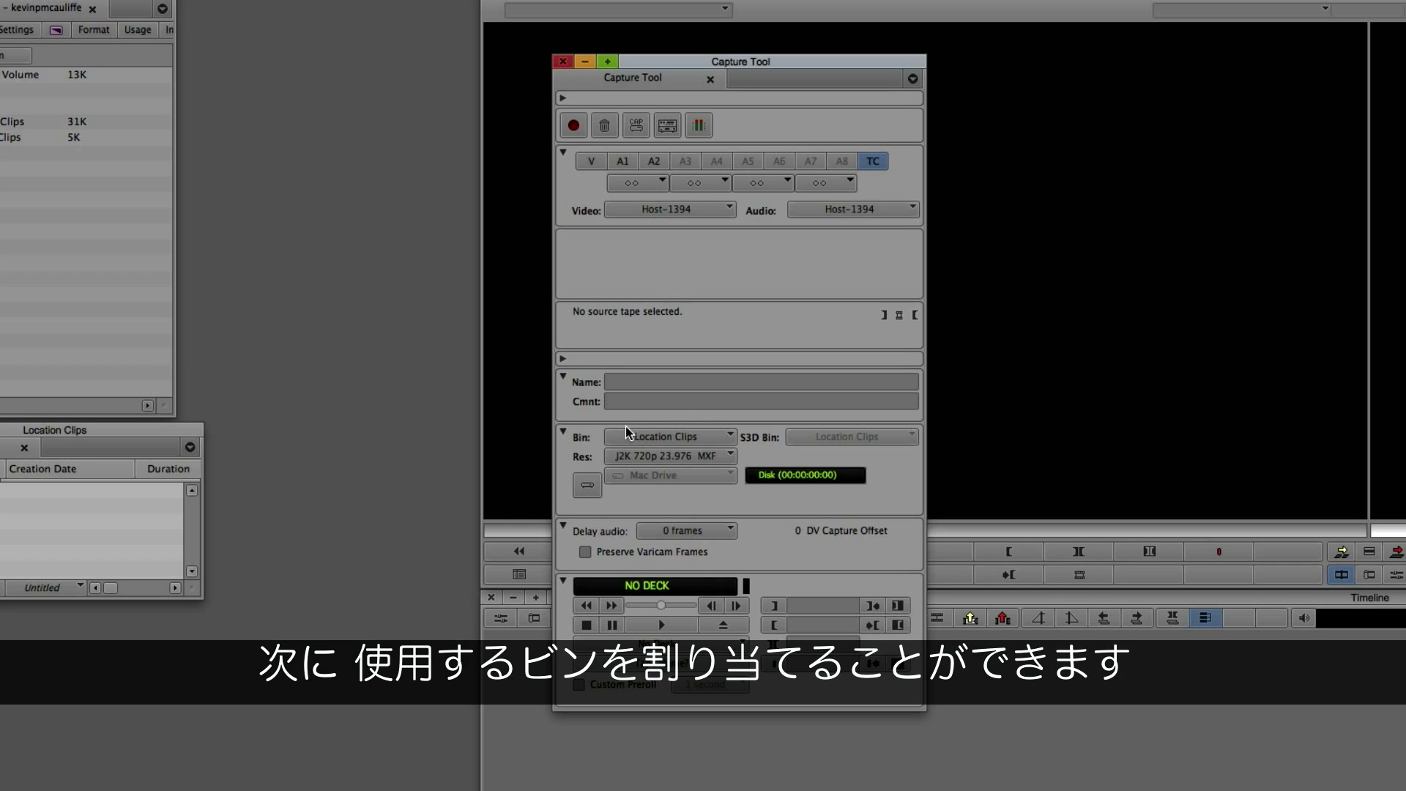
- Check the target bin choices, keeping Location Clips, and set the capture resolution to DVCPro HD MXF
click(730, 437)
click(730, 439)
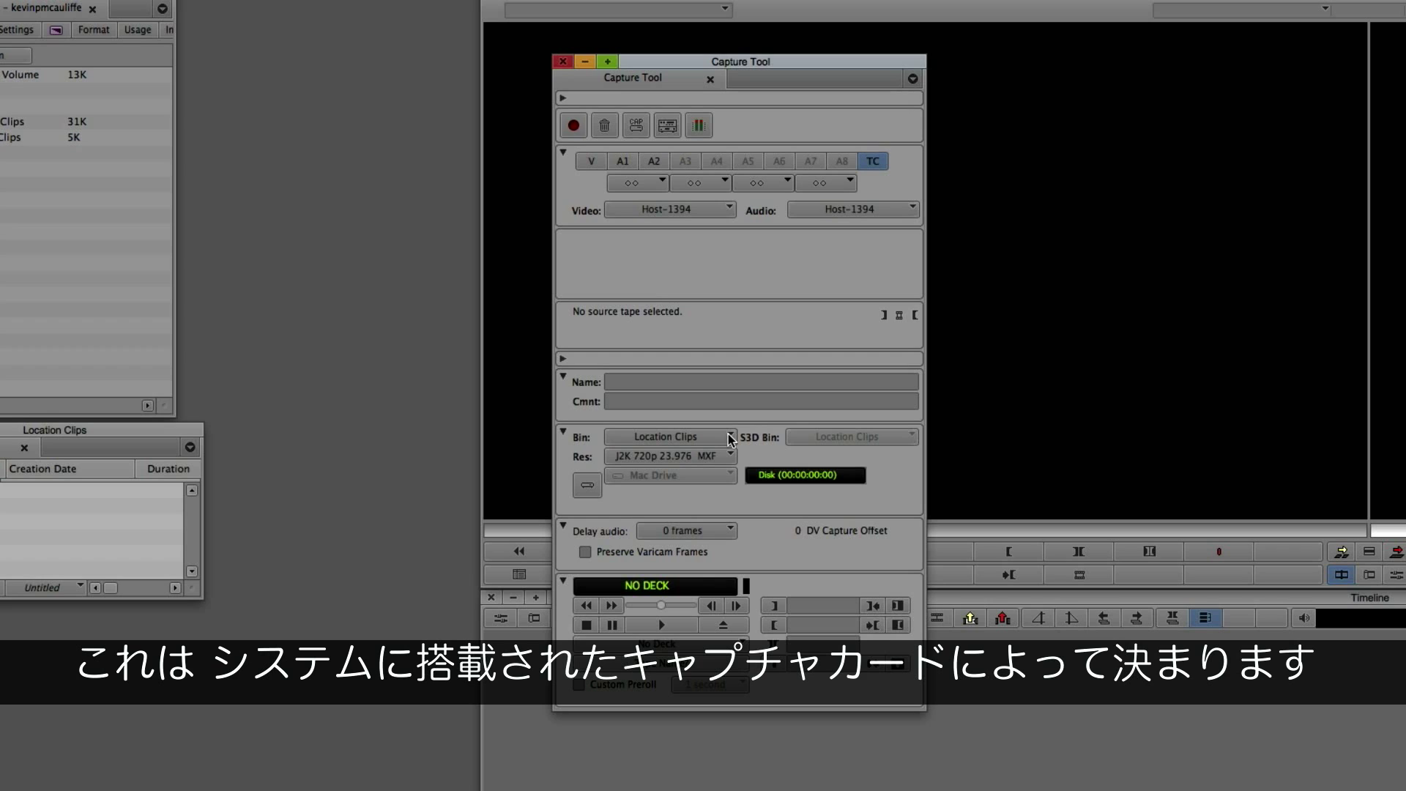
click(729, 455)
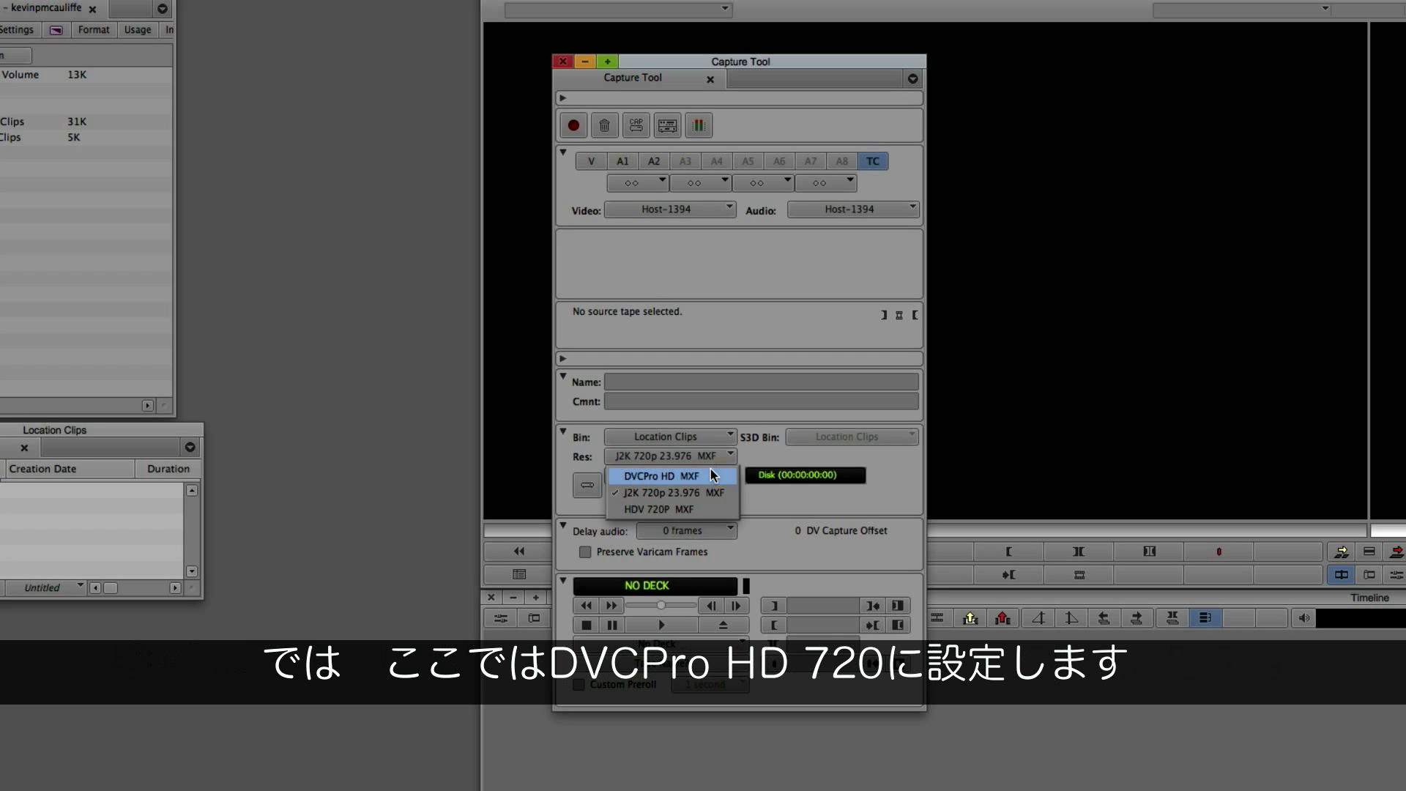
click(707, 476)
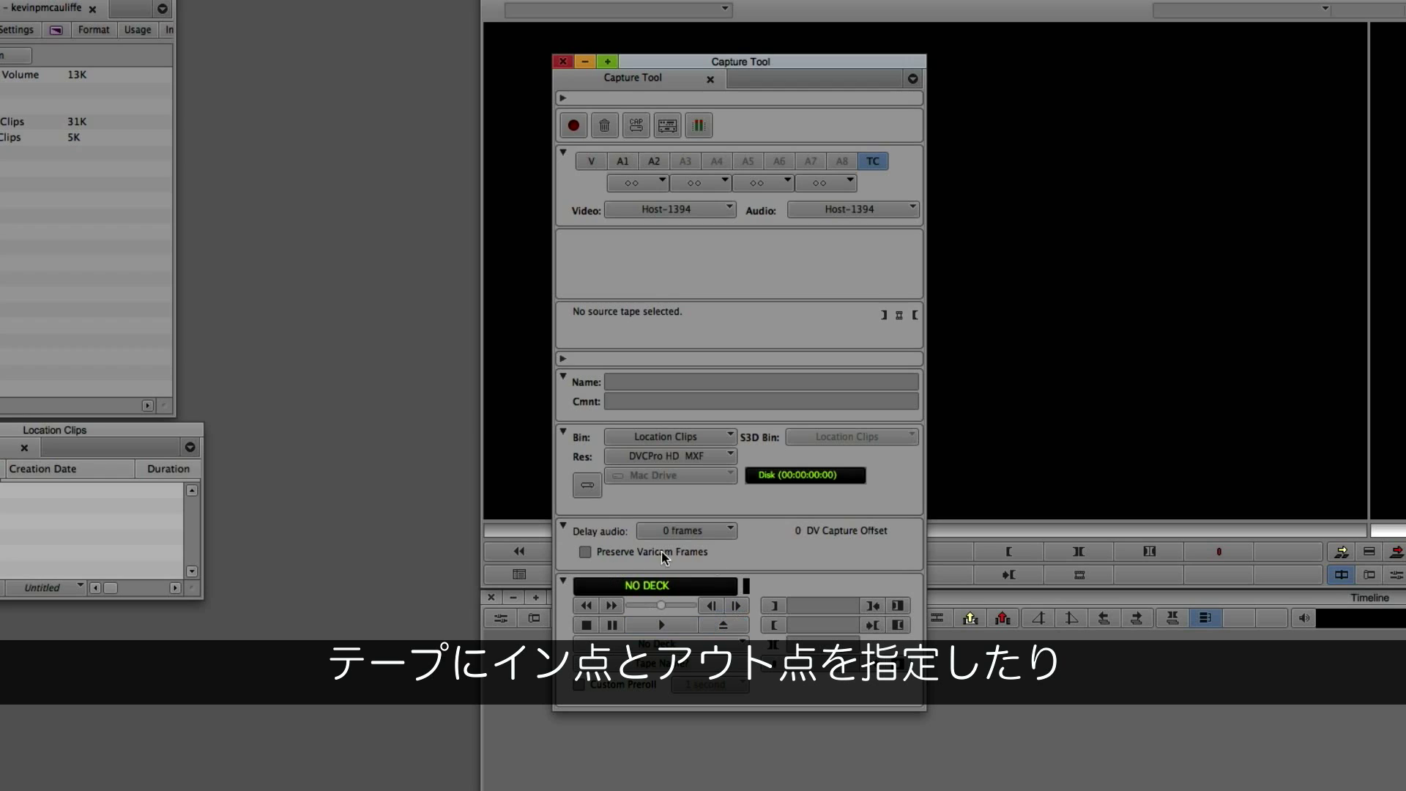
- Enter a tape in point of 01:00:03:18 and a shot duration of 5:00 in the deck controls
click(836, 604)
text(01:00:00:00)
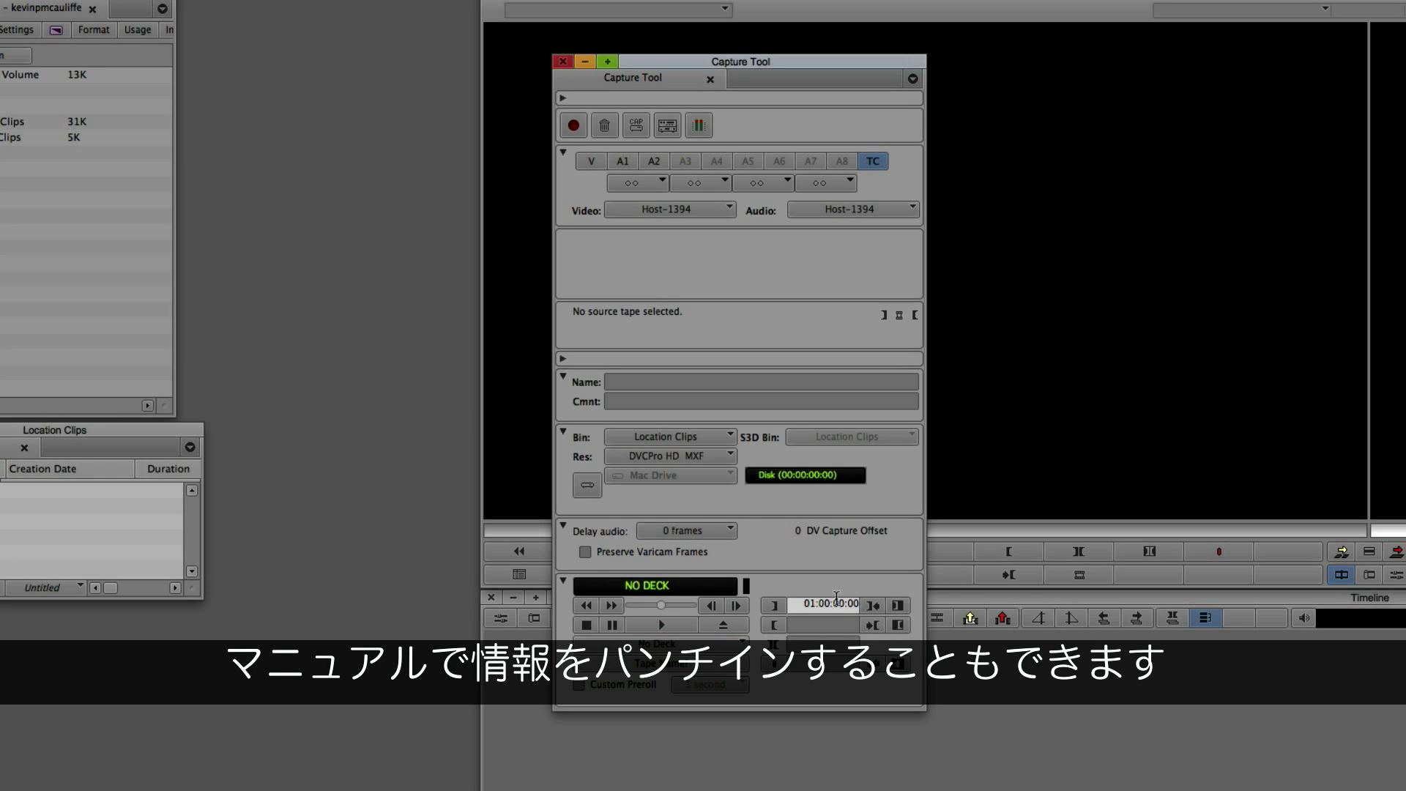
key(Tab)
key(Tab)
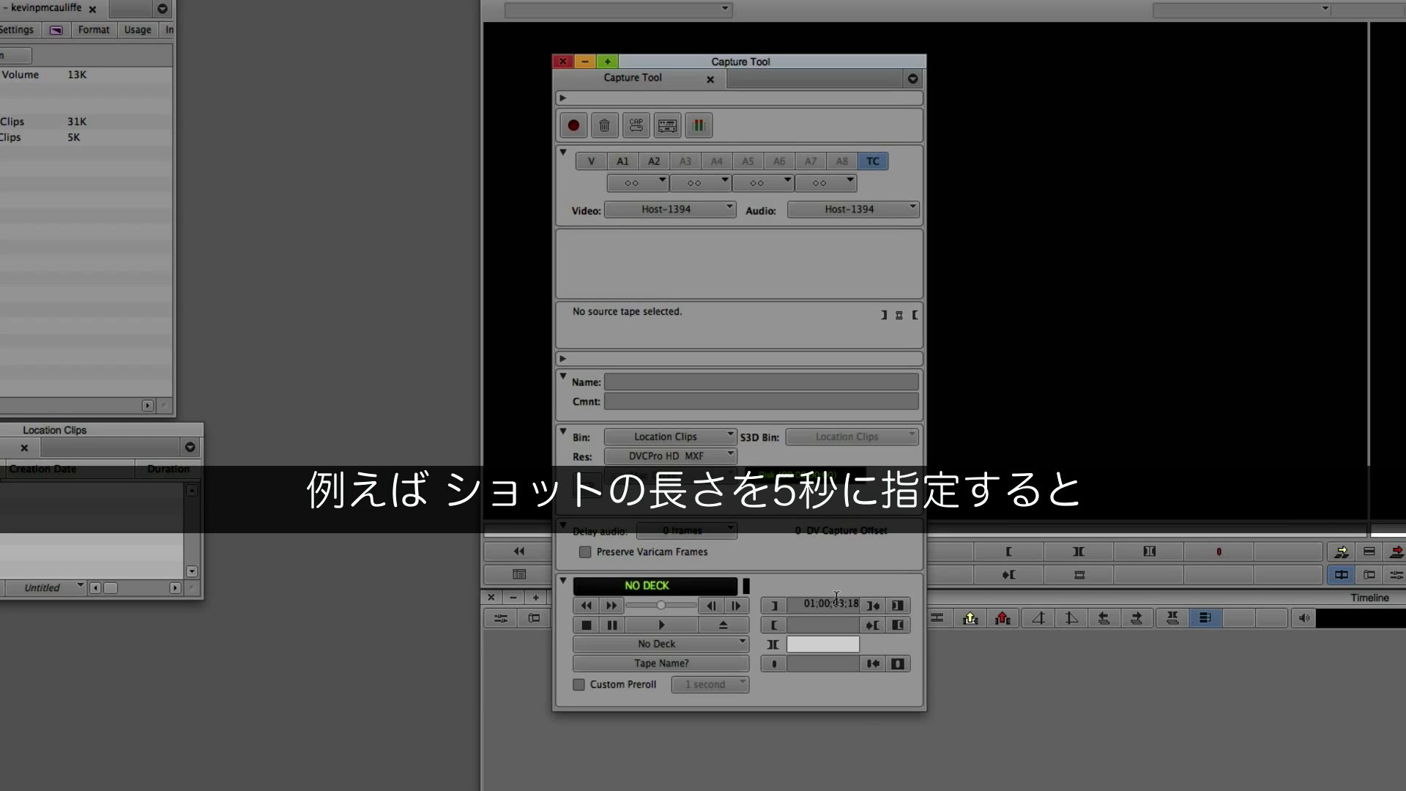
text(500)
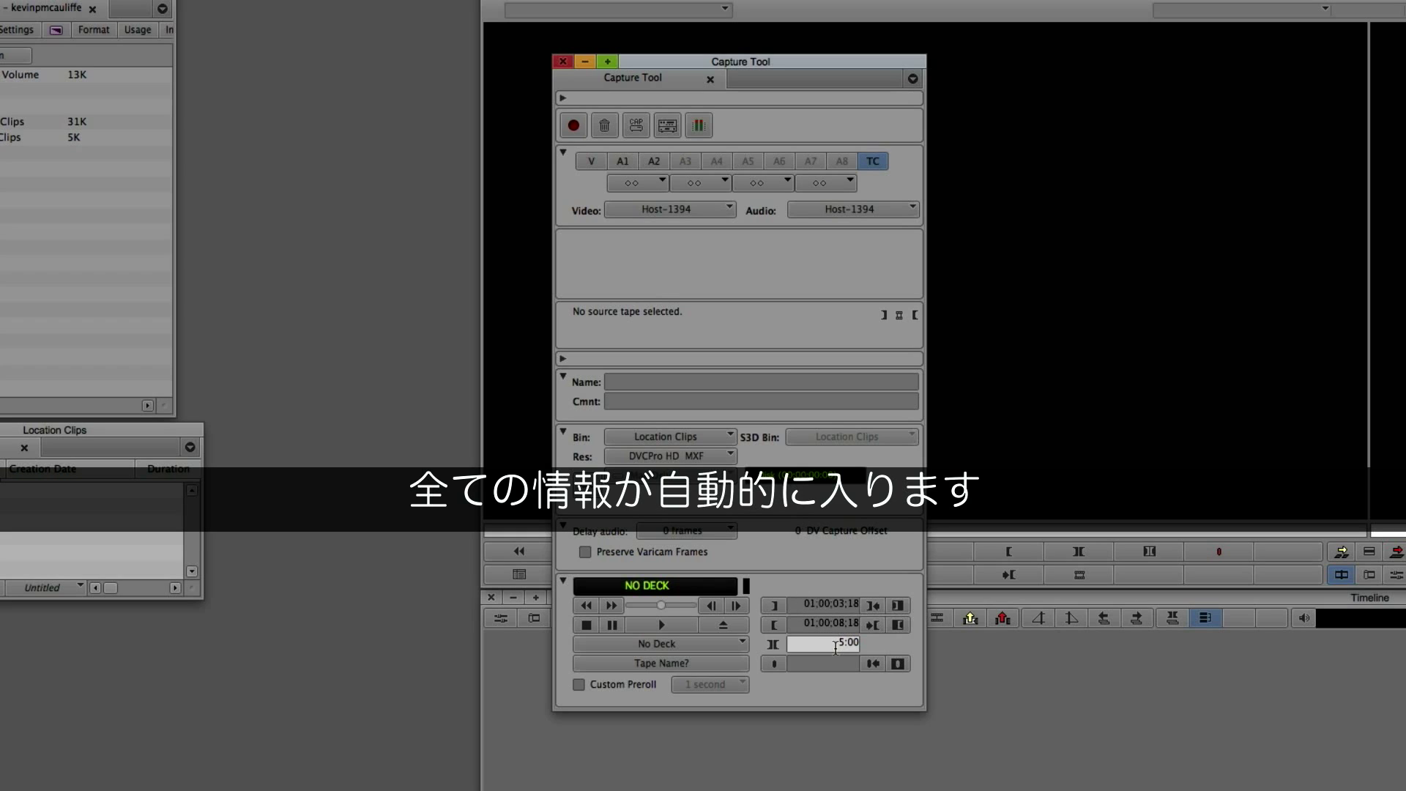
- Clear the in and out timecodes from the Capture Tool's deck controls
click(800, 605)
click(897, 605)
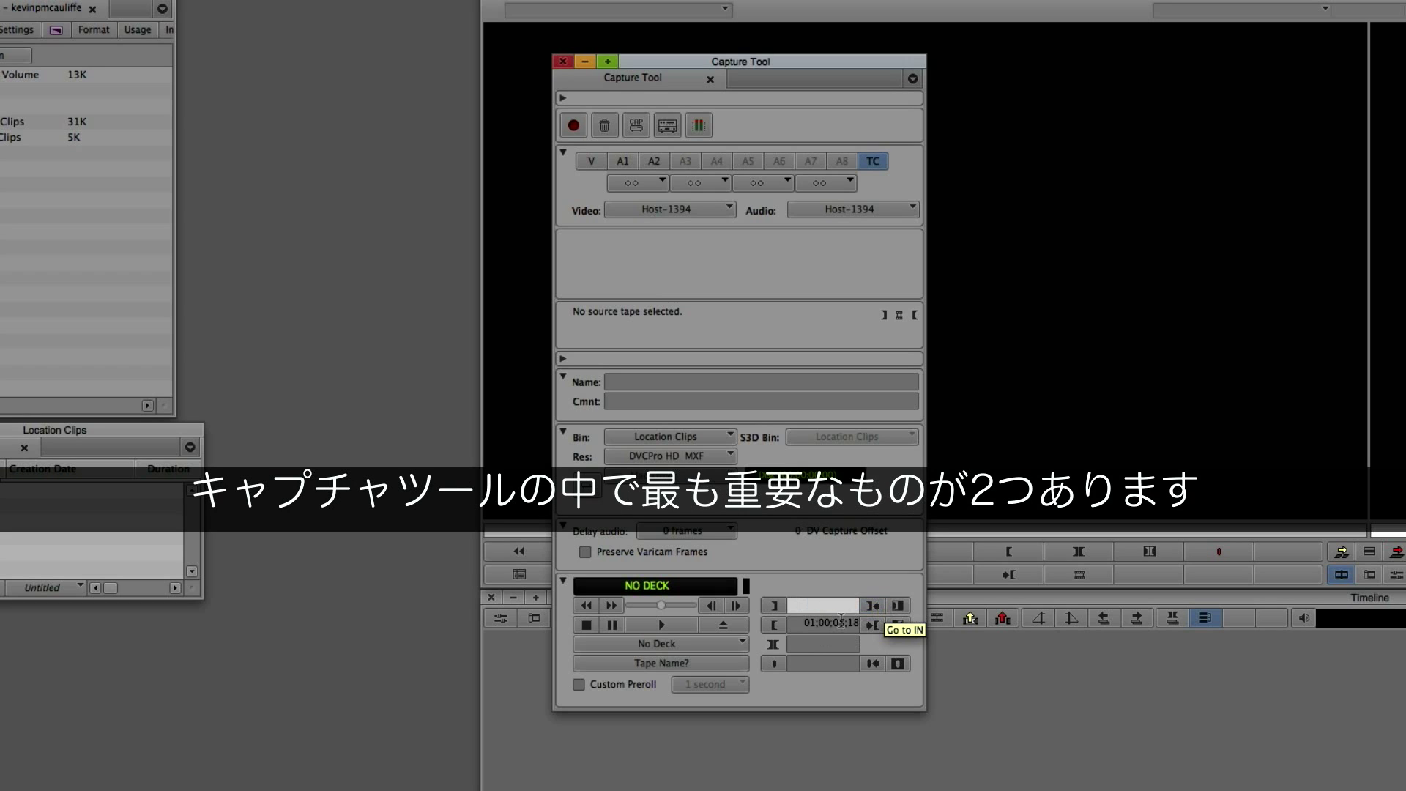
click(837, 622)
key(BackSpace)
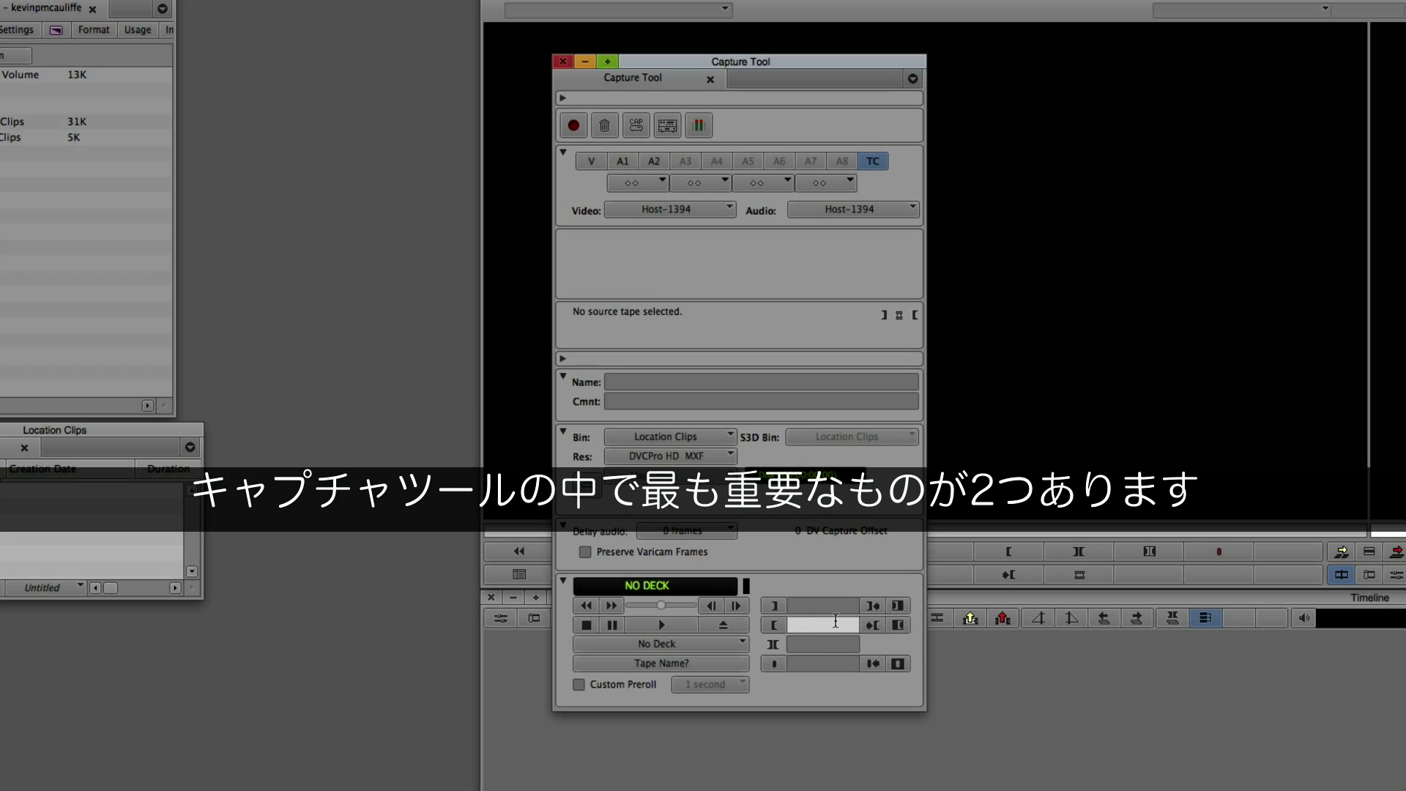
- Associate a source tape named 00001 with the deck, even though no deck is connected
click(672, 662)
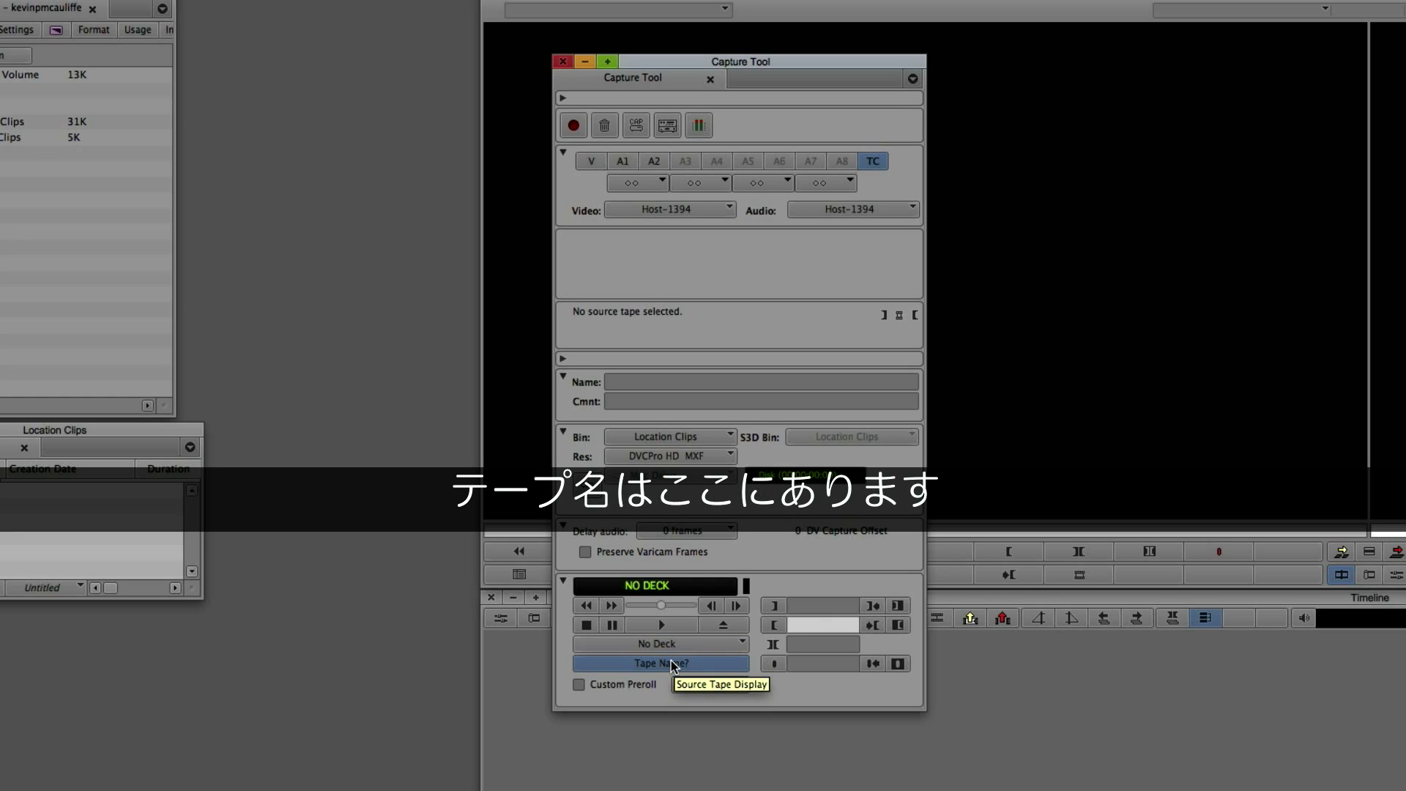
click(671, 663)
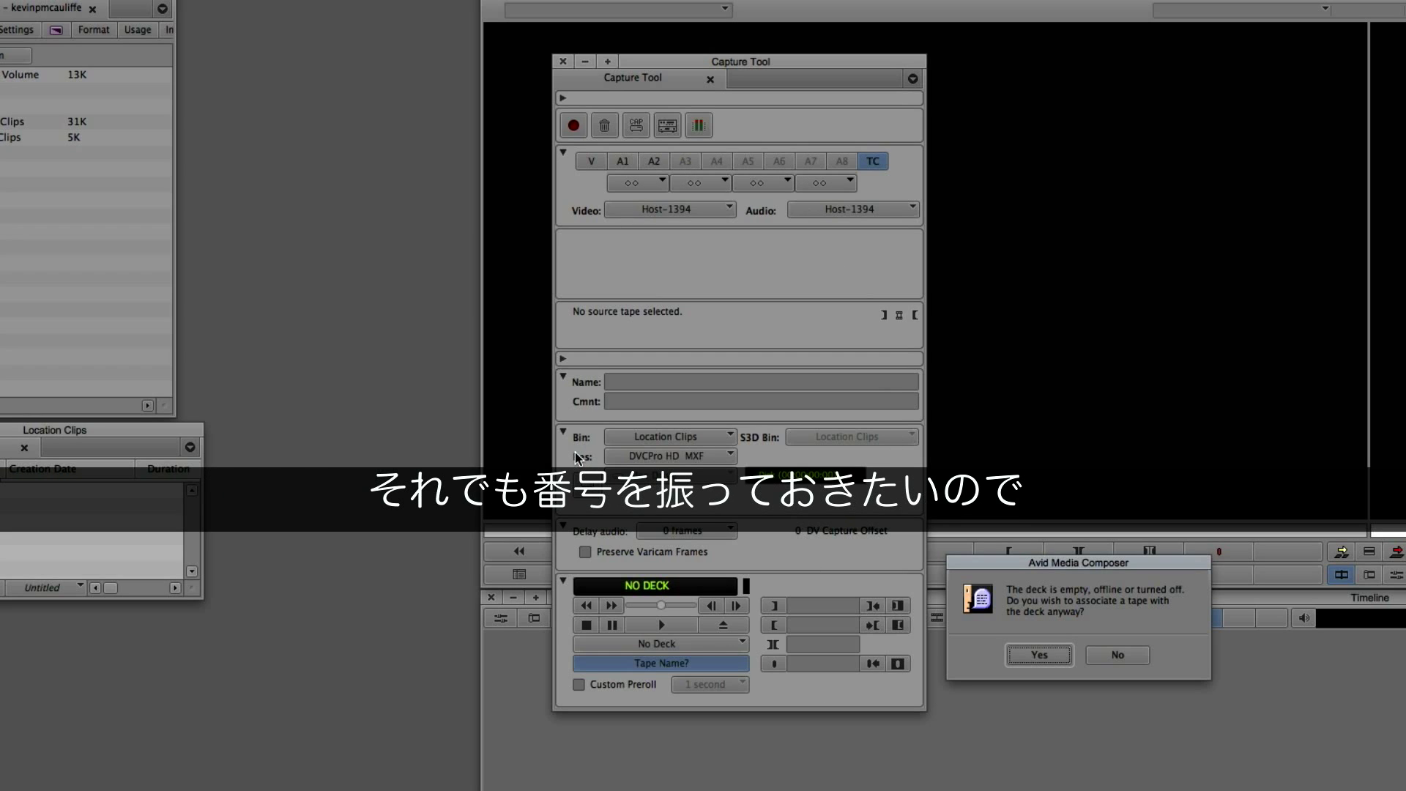
click(1031, 654)
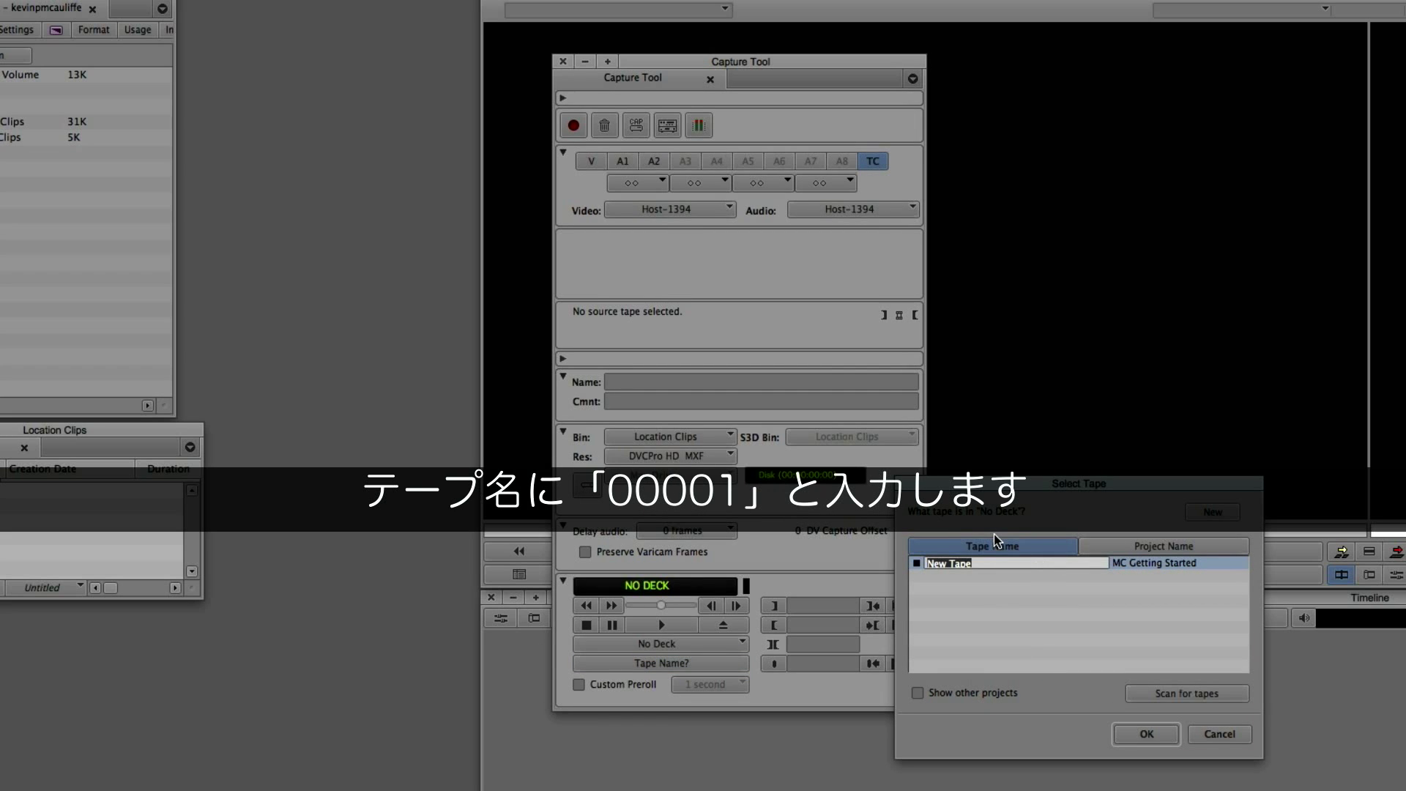
text(00001)
click(1132, 740)
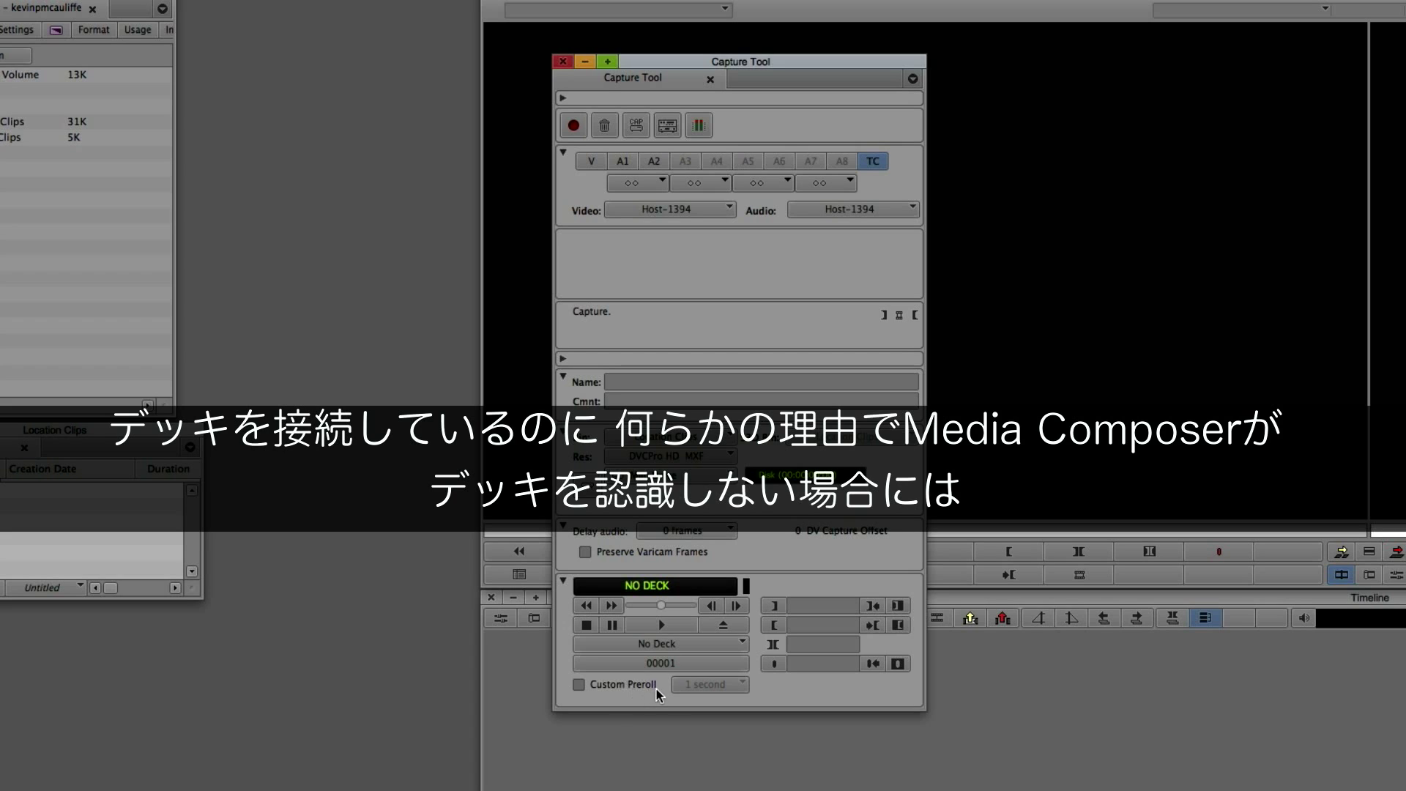
- Look over the deck configuration and Check Decks options without changing the deck, and close the Capture Tool
click(741, 646)
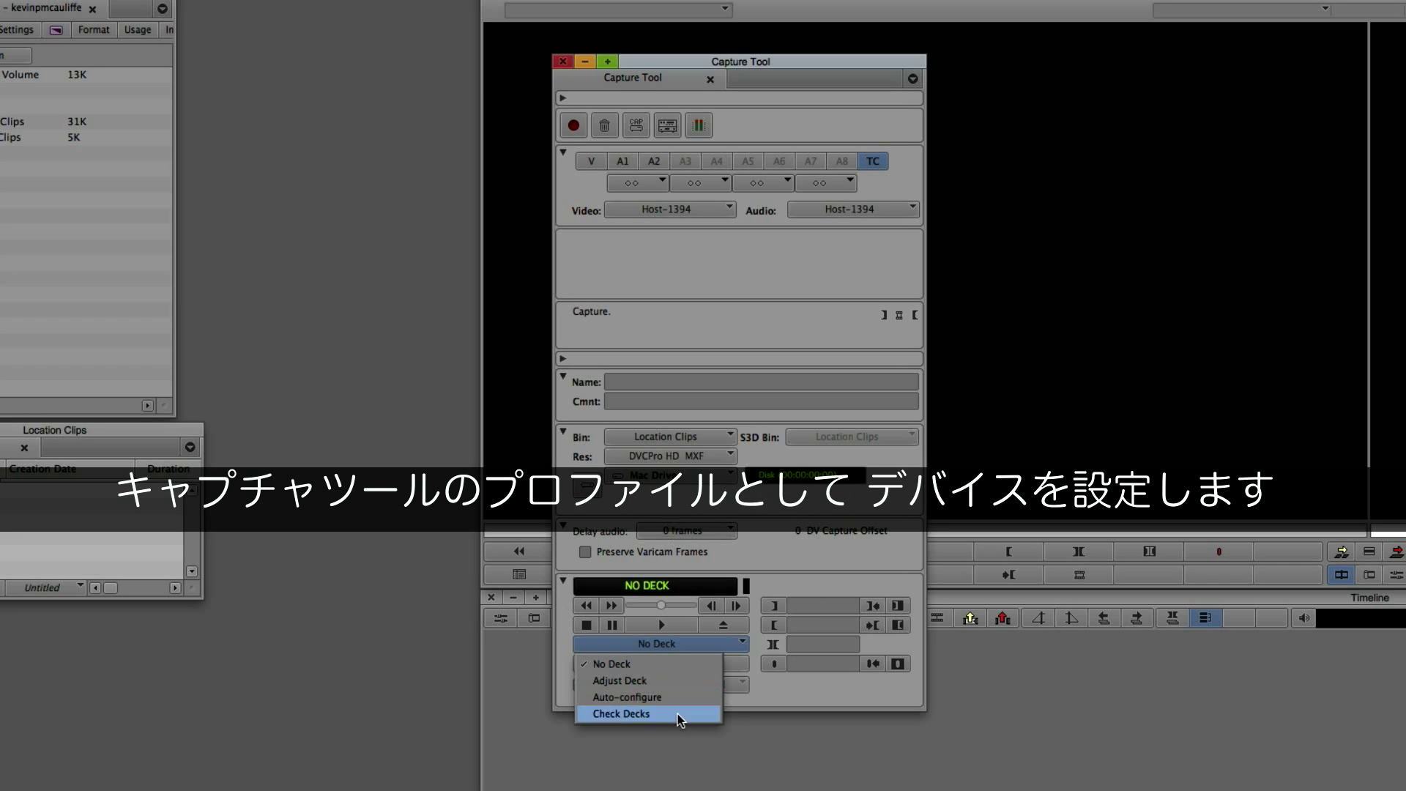
click(761, 586)
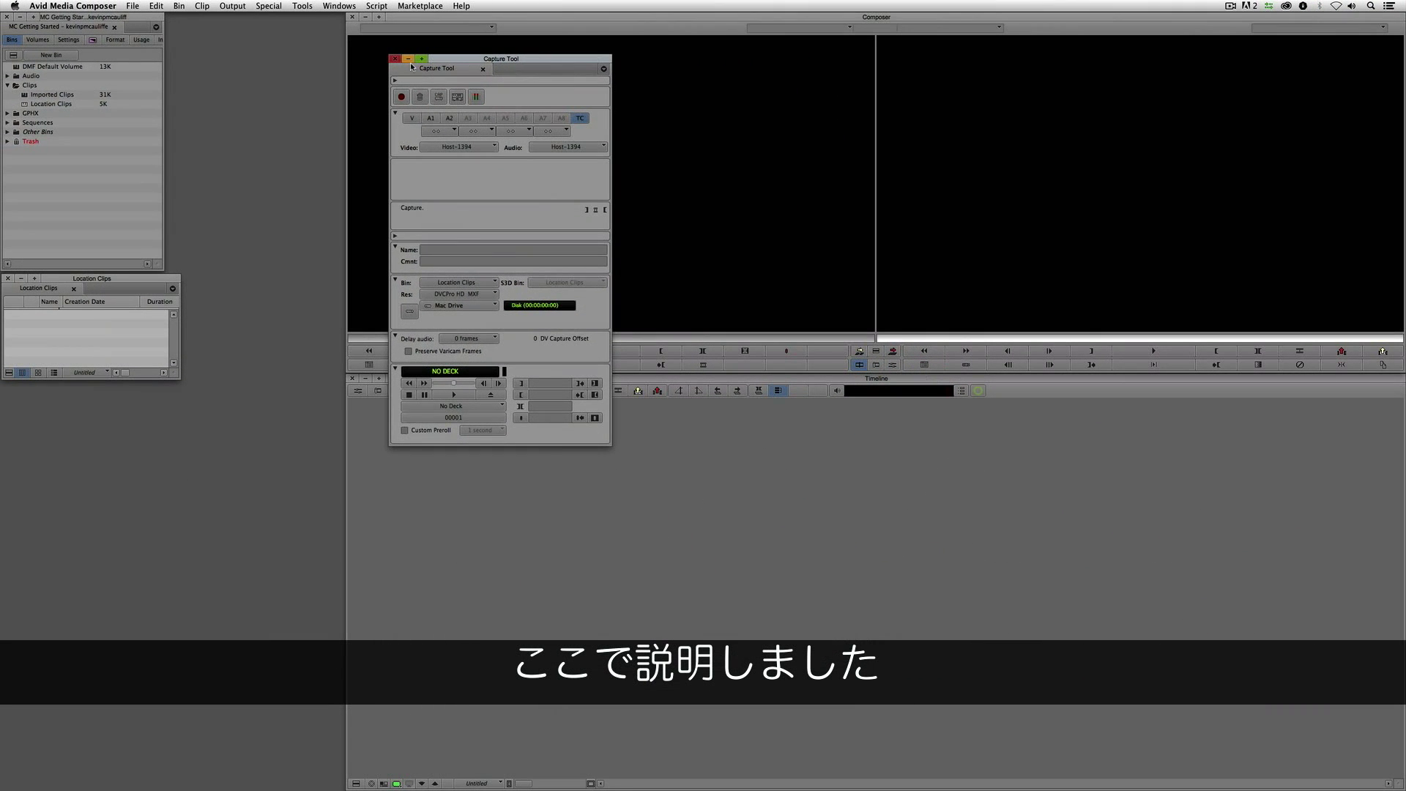
click(396, 59)
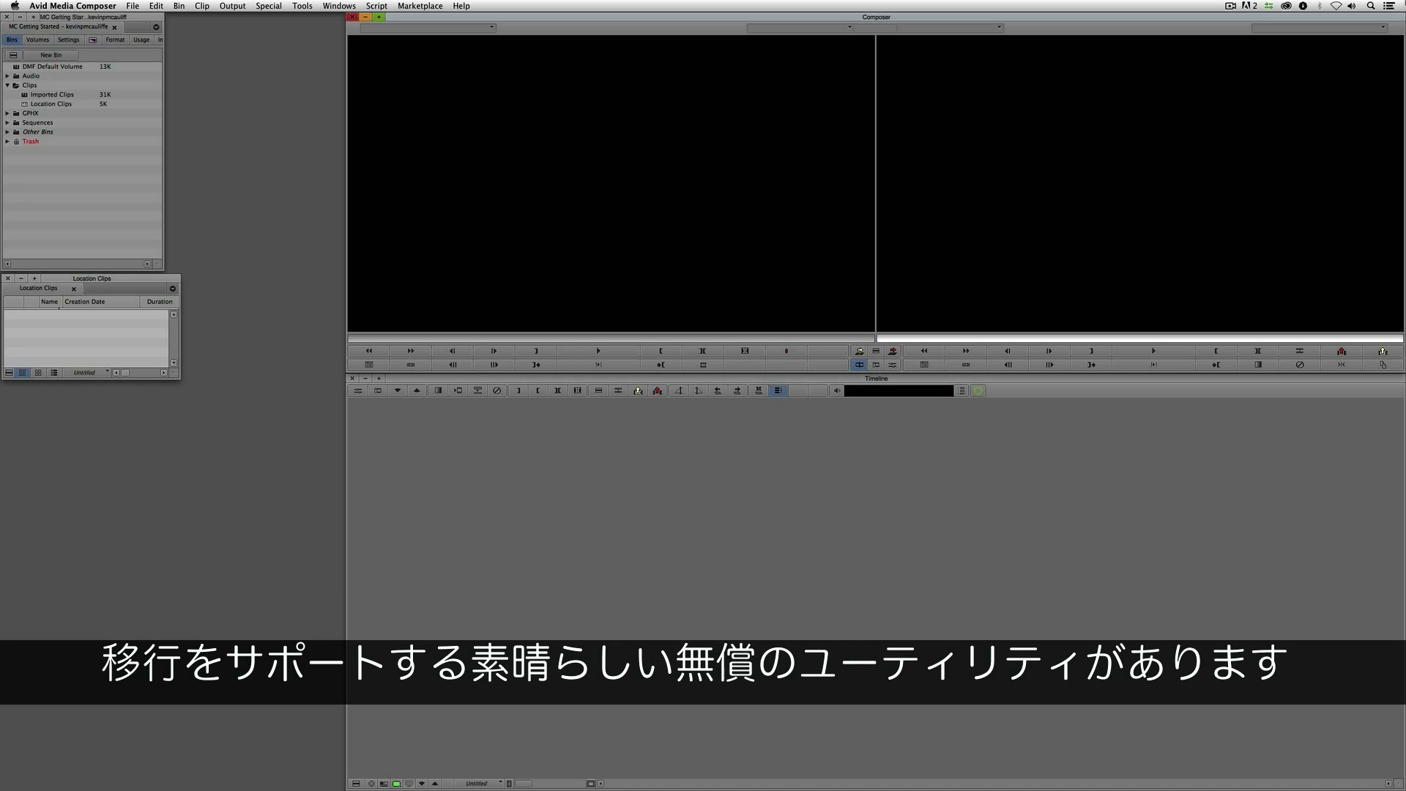
- Switch to Firefox and open the Pro Export FCP 4.0 product page on the Automatic Duck site
key(super+Tab)
key(super+Tab)
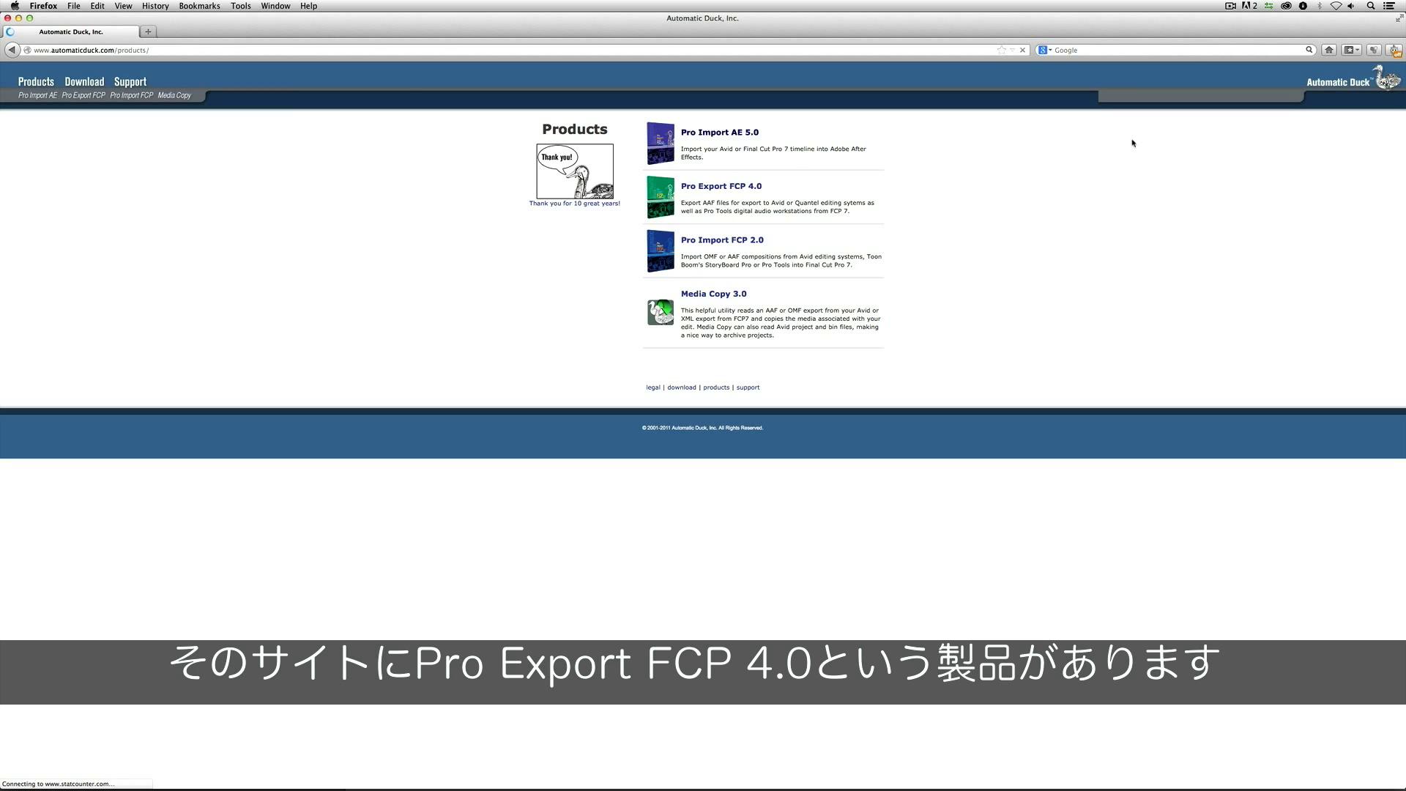
click(730, 189)
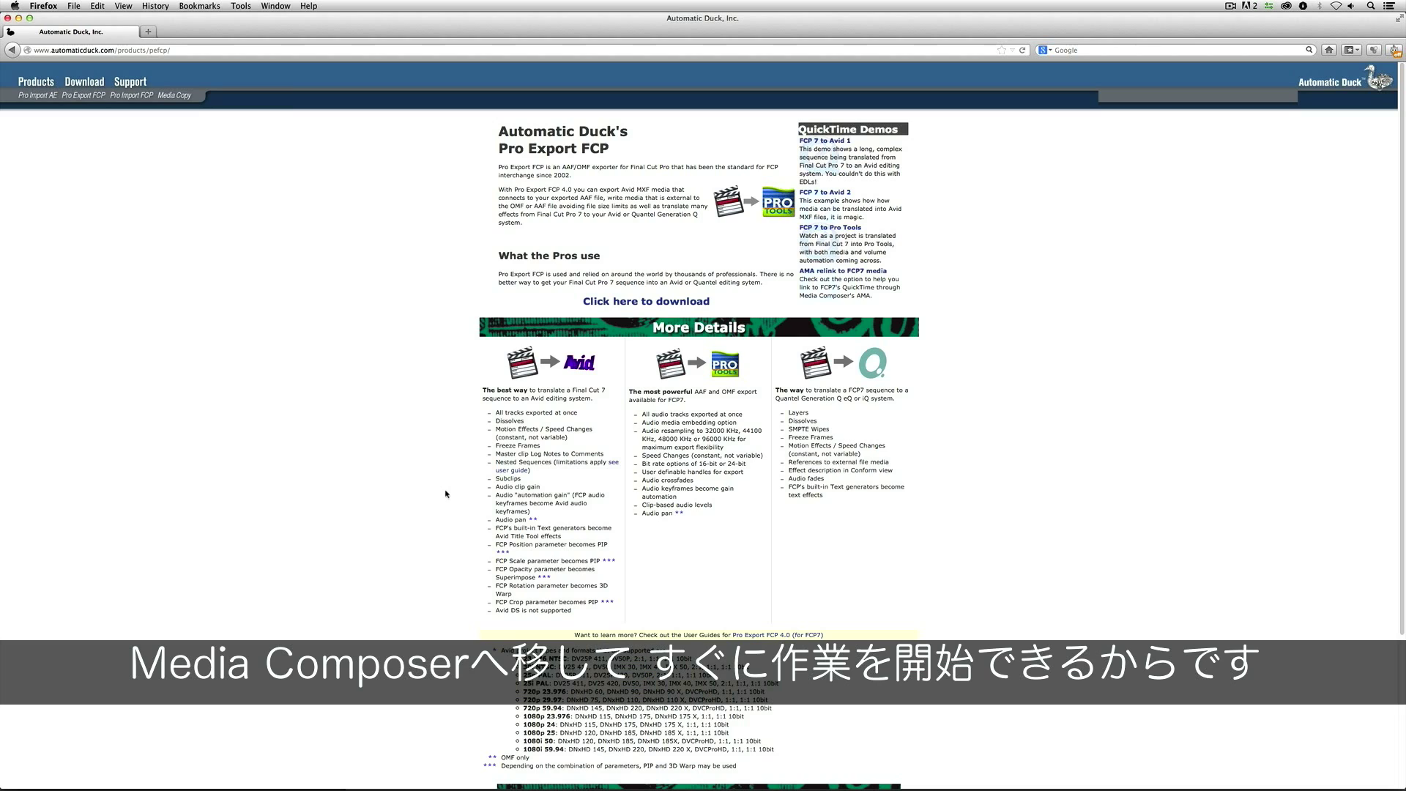
- Switch back to Avid Media Composer, open the DMF Default Volume bin, and play 000377_VTXHD.new in the source monitor
key(super+Tab)
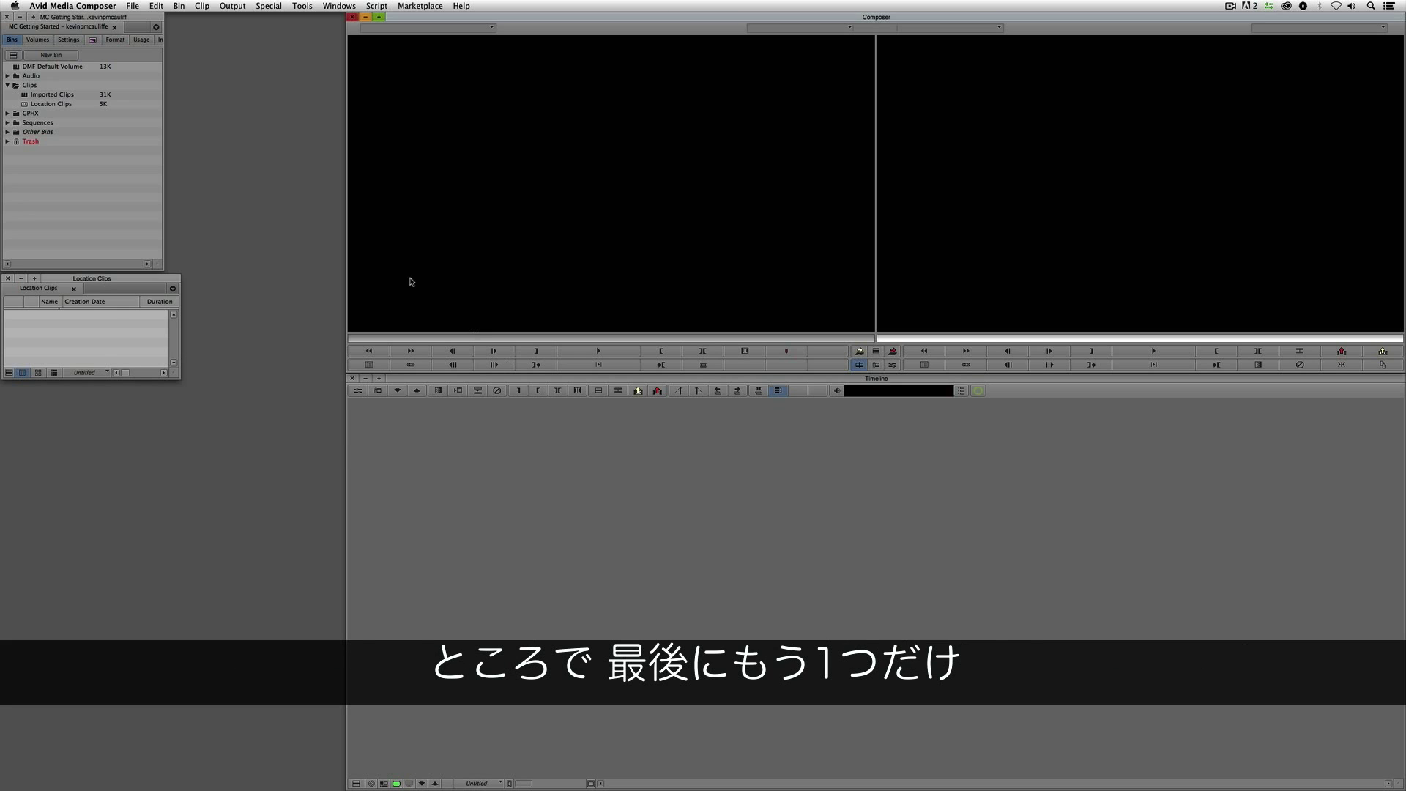
double_click(16, 67)
drag(216, 178, 429, 265)
key(space)
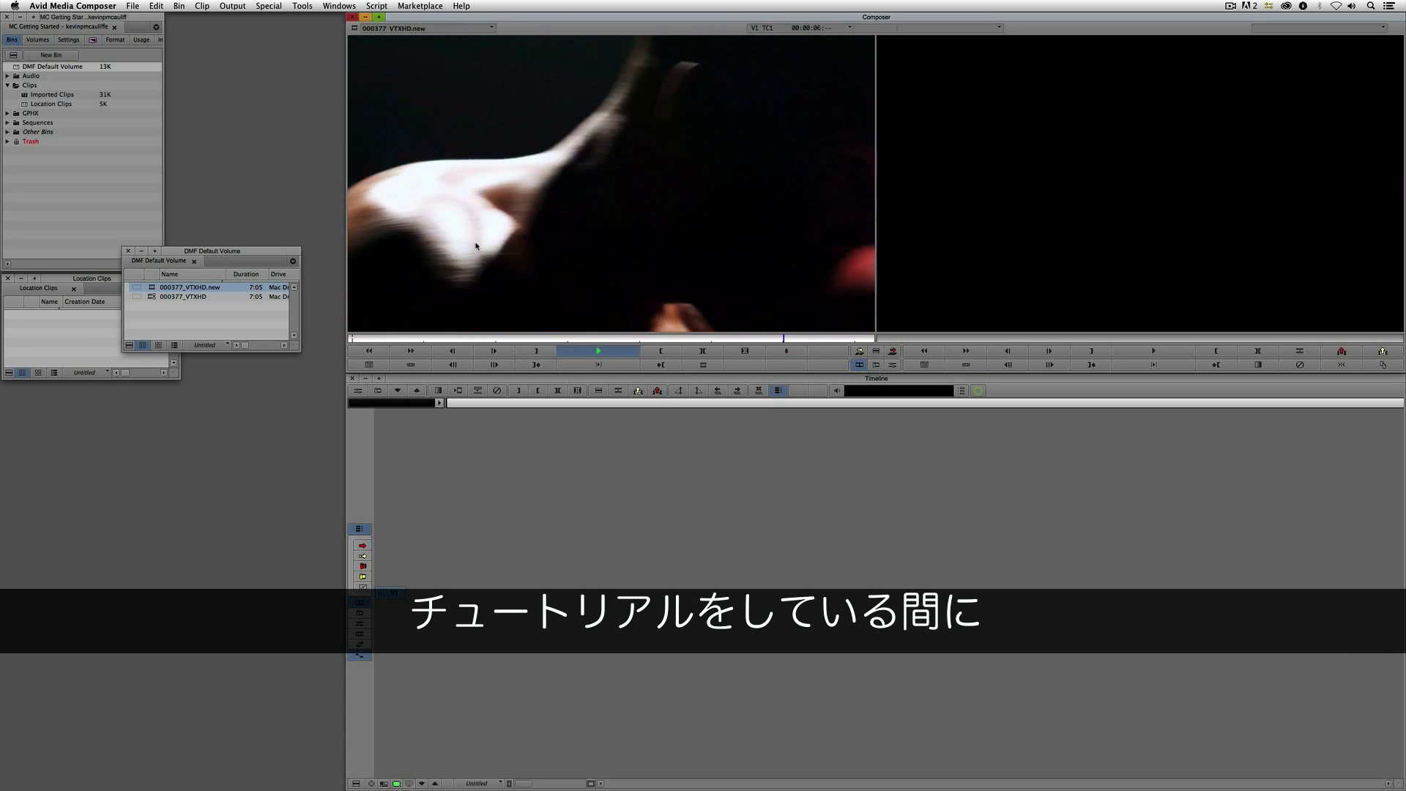
key(space)
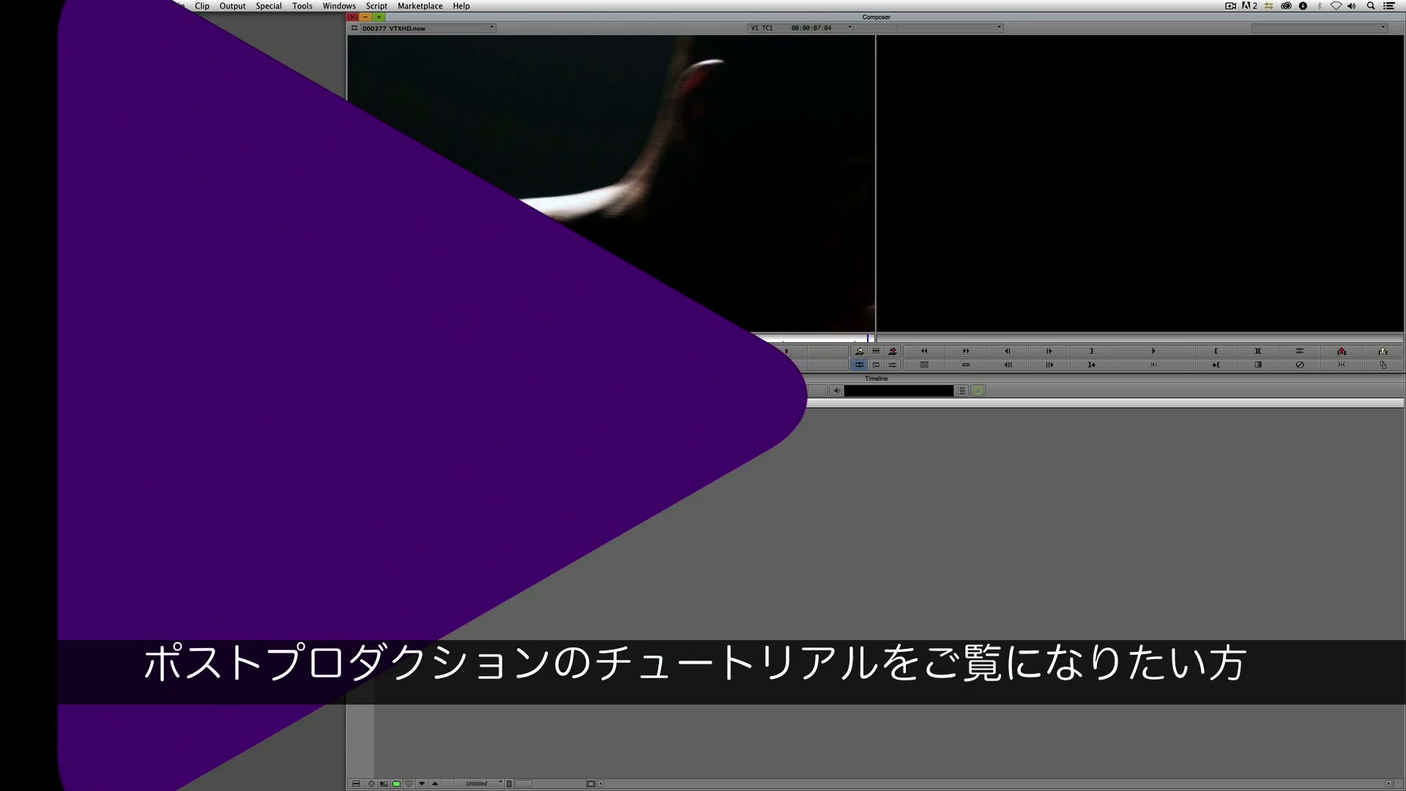